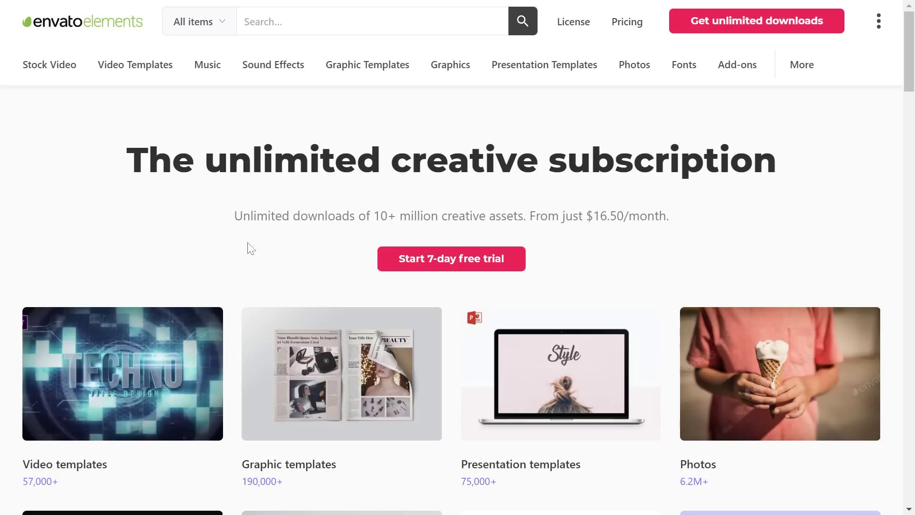
Open the Envato Elements subscription pricing page and scroll through the plans
left_click(462, 270)
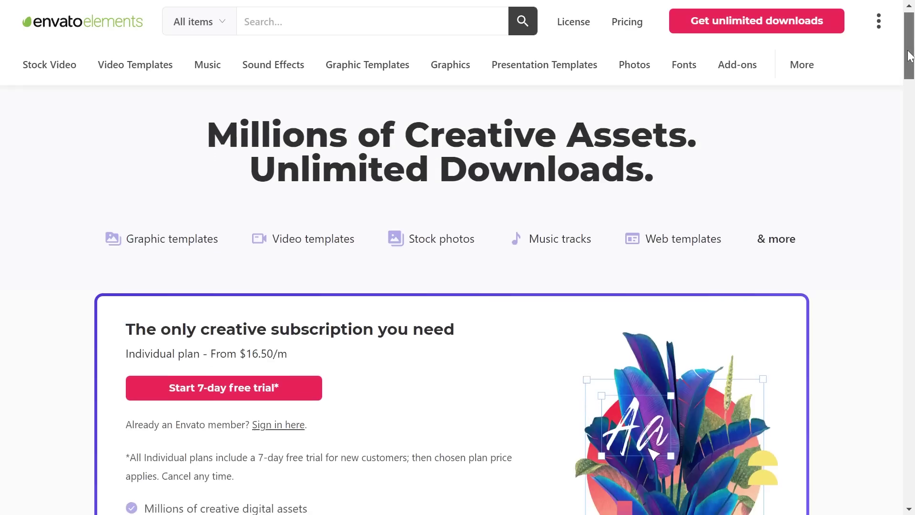
scroll(909, 81, "down", 3)
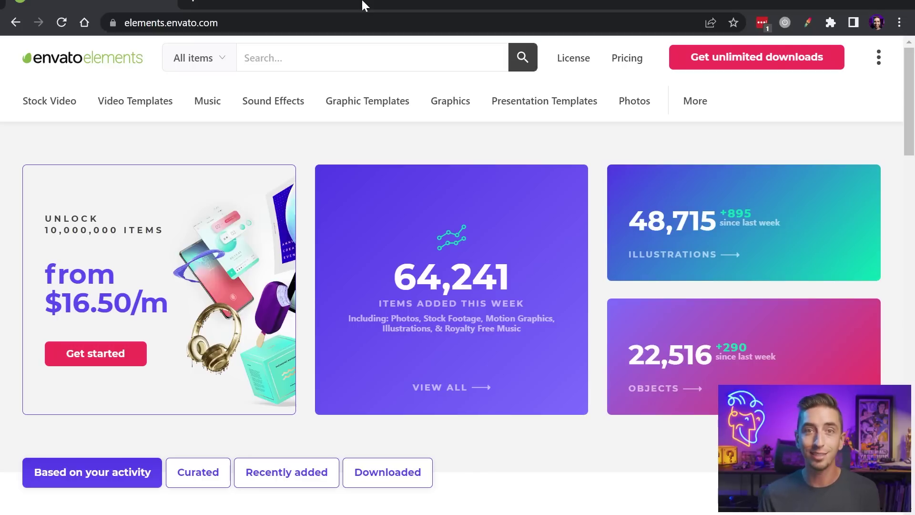
Search the Graphics category for 'ice cream cone' and browse the 171 results
left_click(437, 114)
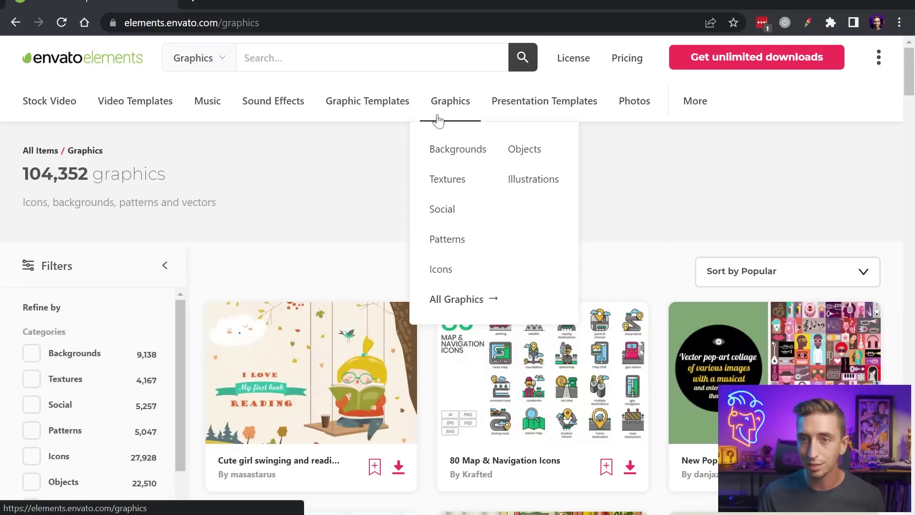
type("ice cream cone")
key("Return")
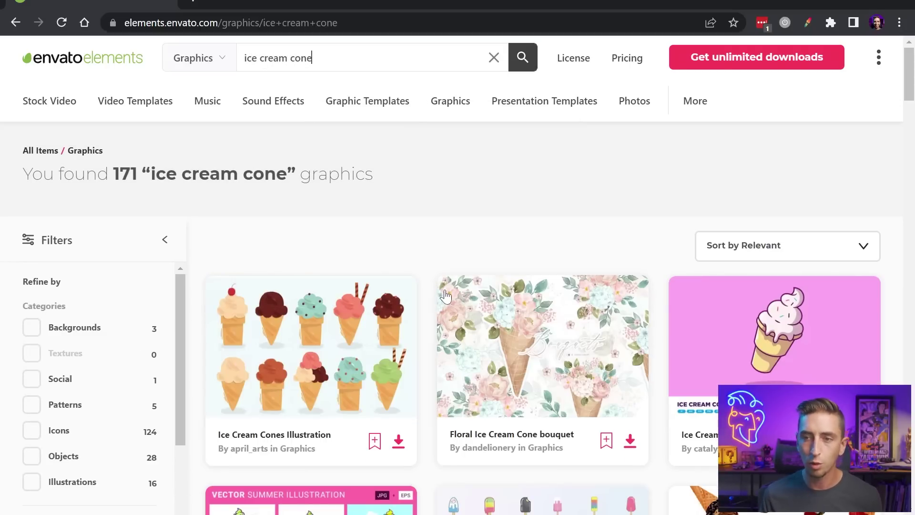
scroll(431, 299, "down", 3)
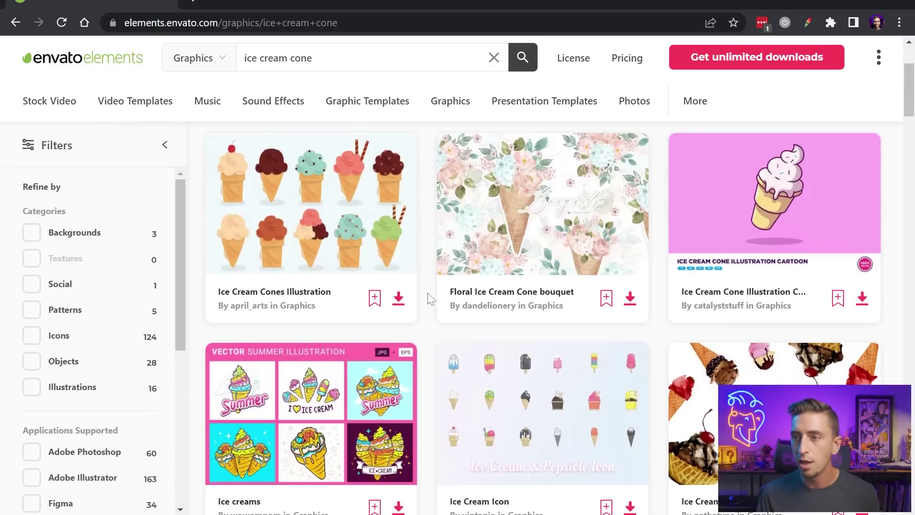
scroll(426, 299, "down", 4)
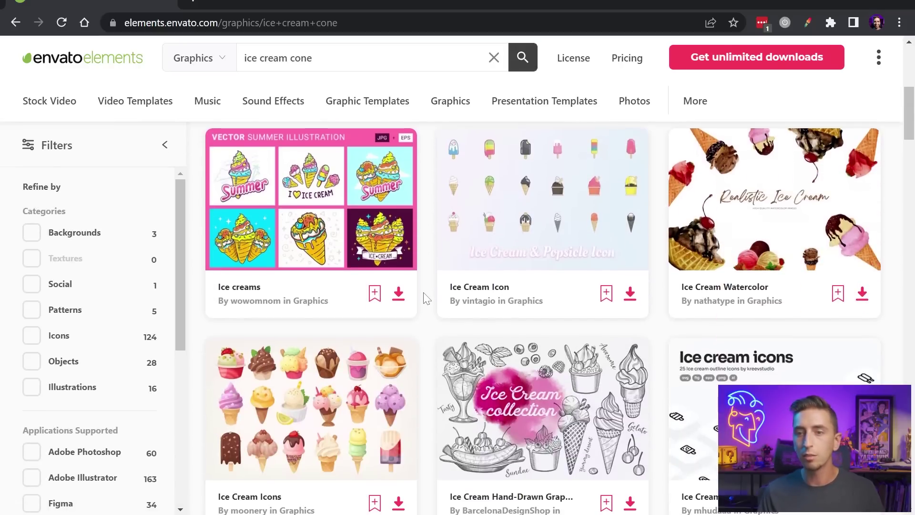
scroll(427, 296, "down", 9)
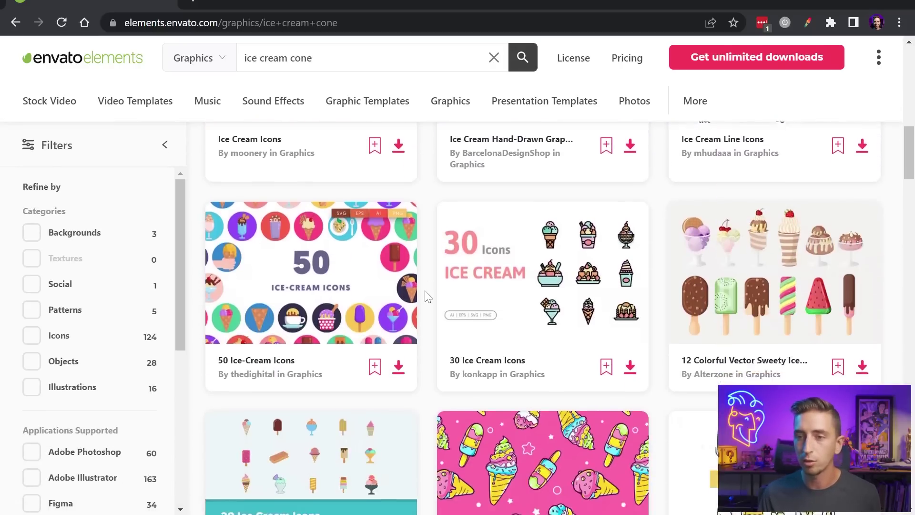
scroll(428, 297, "down", 5)
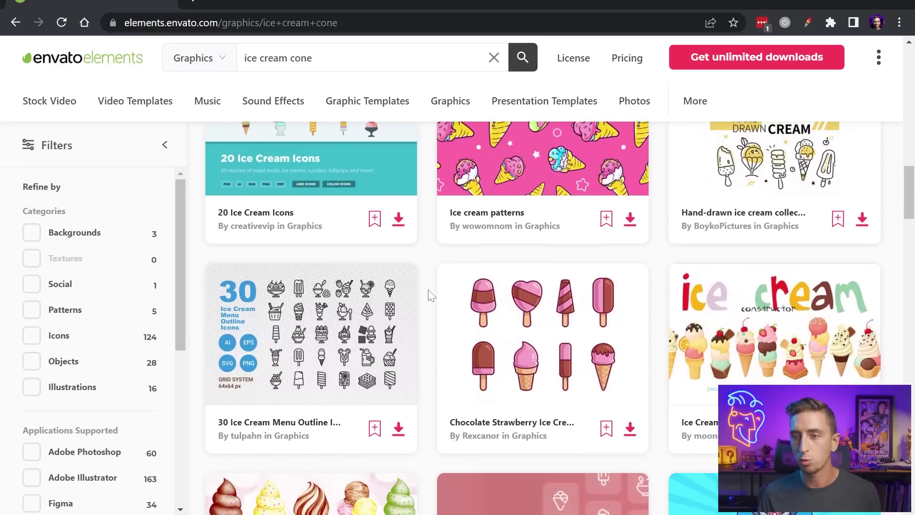
scroll(430, 296, "up", 2)
scroll(431, 296, "up", 1)
scroll(430, 296, "down", 3)
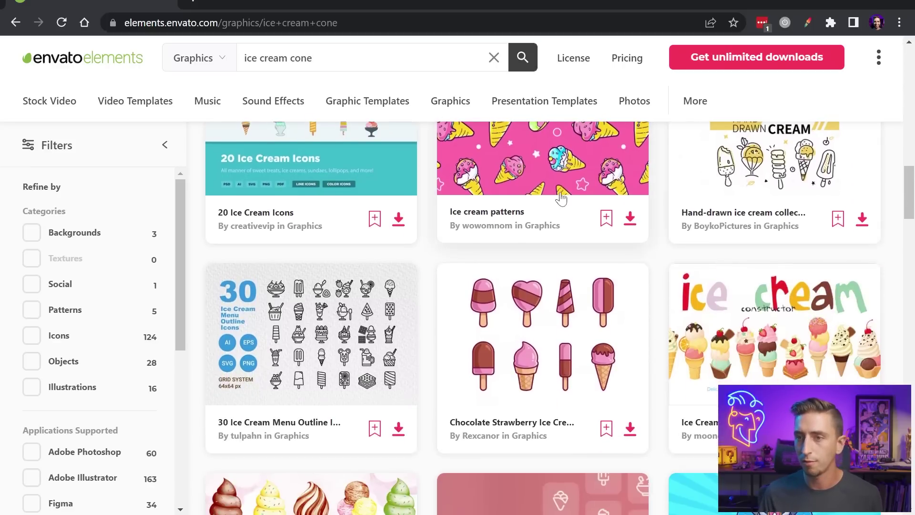
scroll(686, 245, "up", 1)
scroll(444, 328, "down", 11)
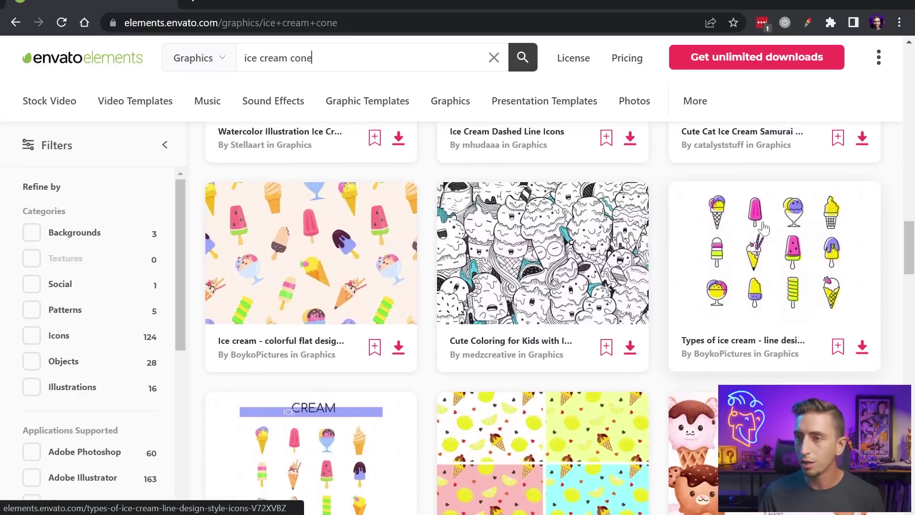
Download the 'Types of ice cream - line design style icons' item through Add & Download
left_click(764, 228)
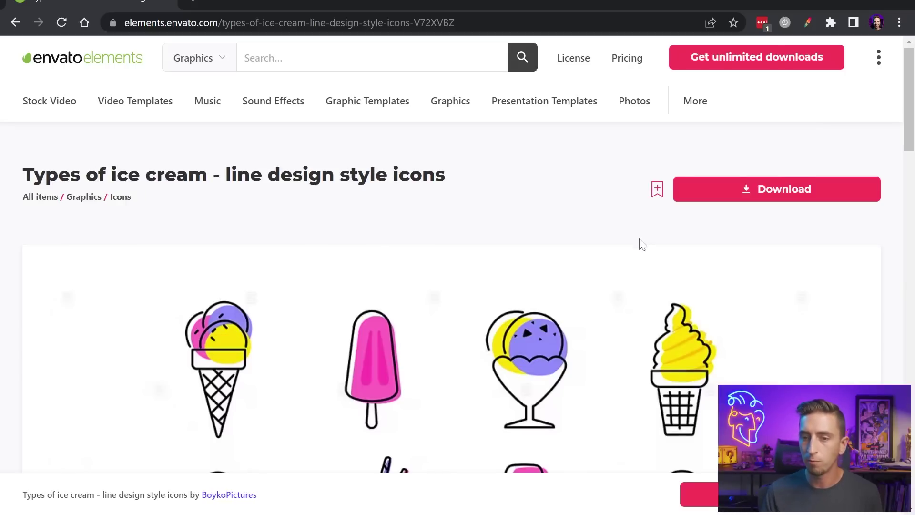
scroll(610, 286, "down", 2)
scroll(584, 285, "down", 1)
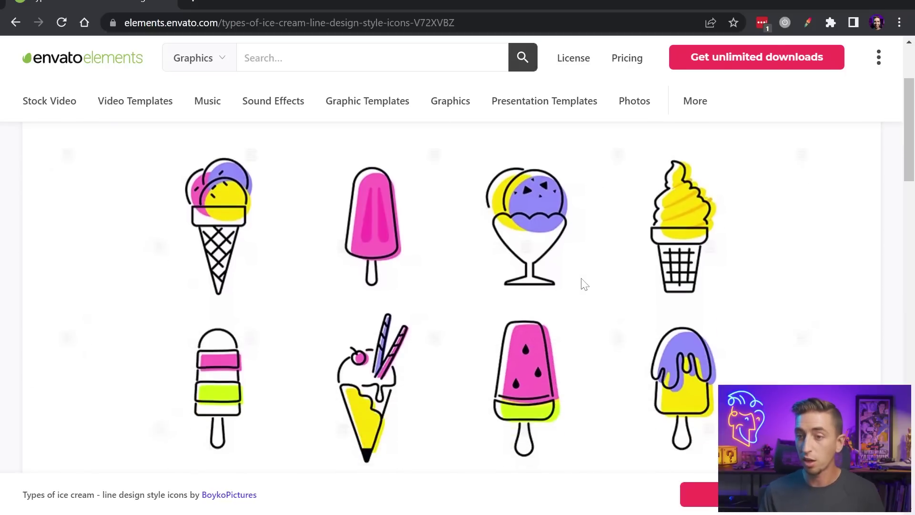
scroll(584, 281, "down", 1)
scroll(585, 281, "down", 1)
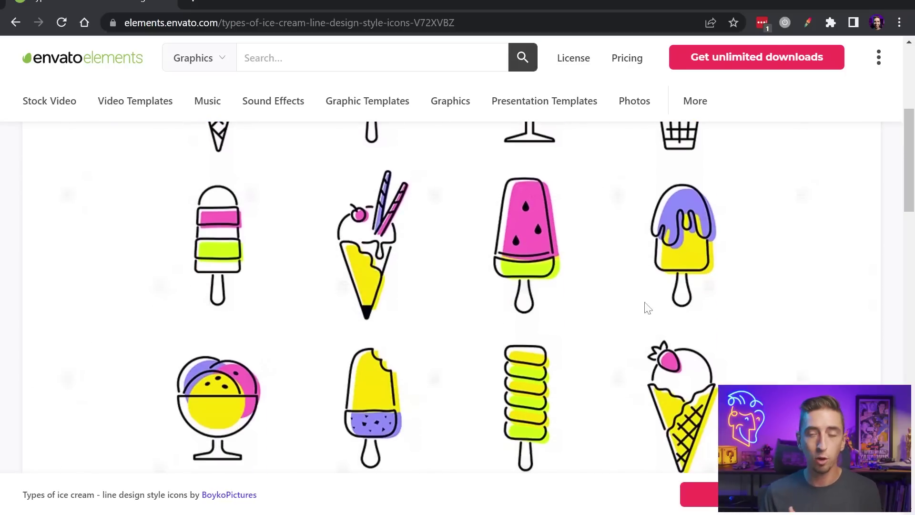
left_click(700, 495)
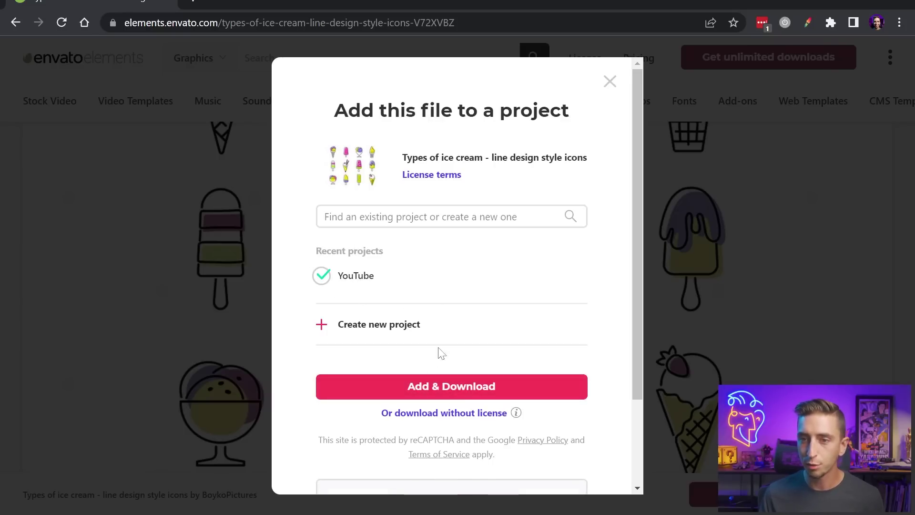
left_click(458, 389)
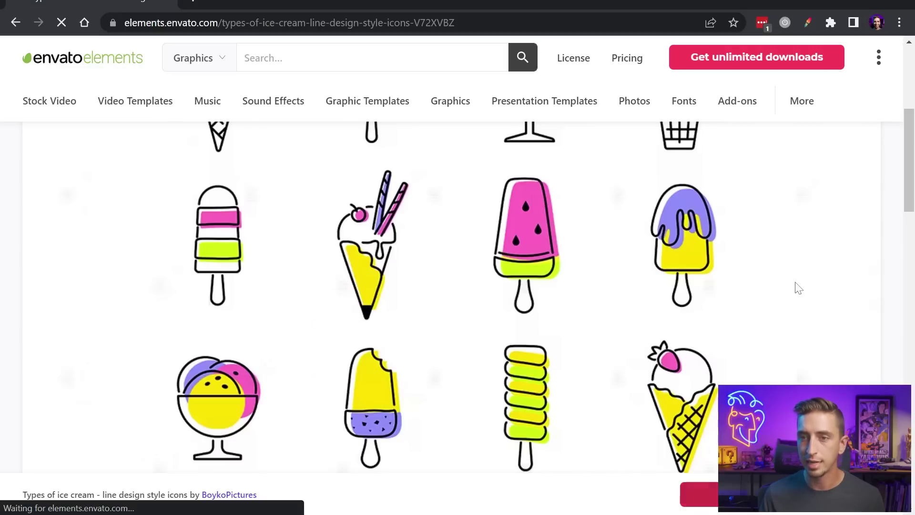
Open the downloaded zip and go to the Desktop where d_213_28.eps goes
left_click(119, 499)
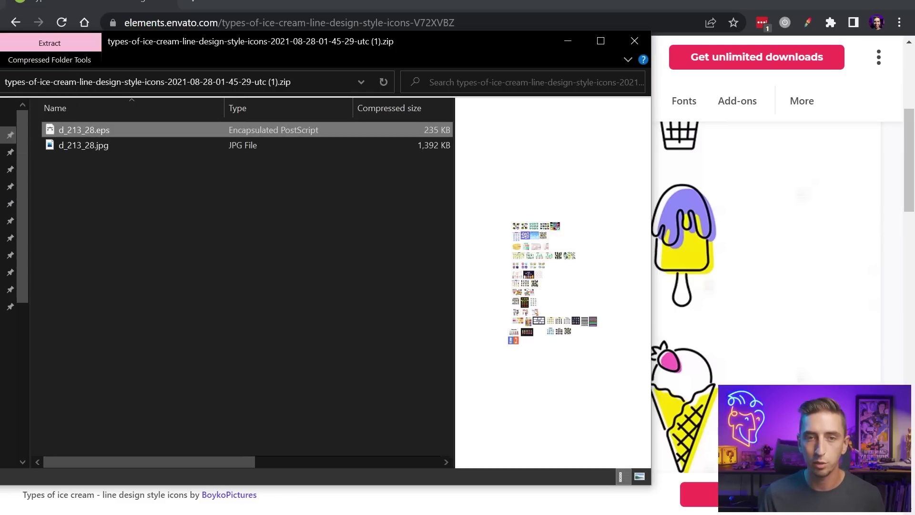
left_click(8, 135)
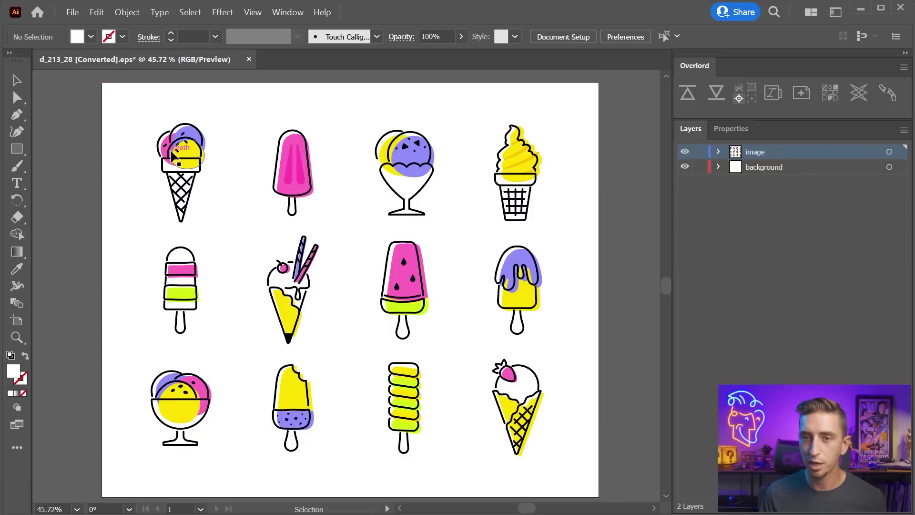
Send the top-left ice cream cone icon from Illustrator to After Effects with Overlord
left_click(186, 159)
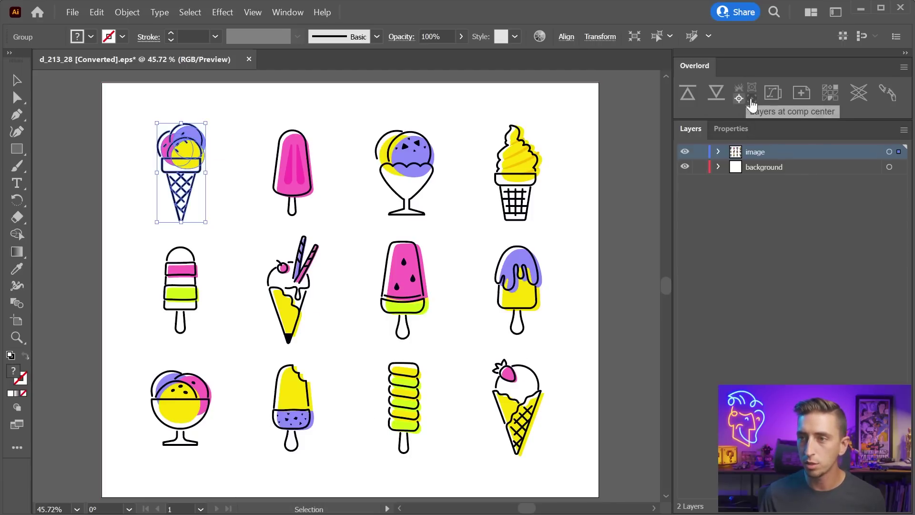
left_click(753, 101)
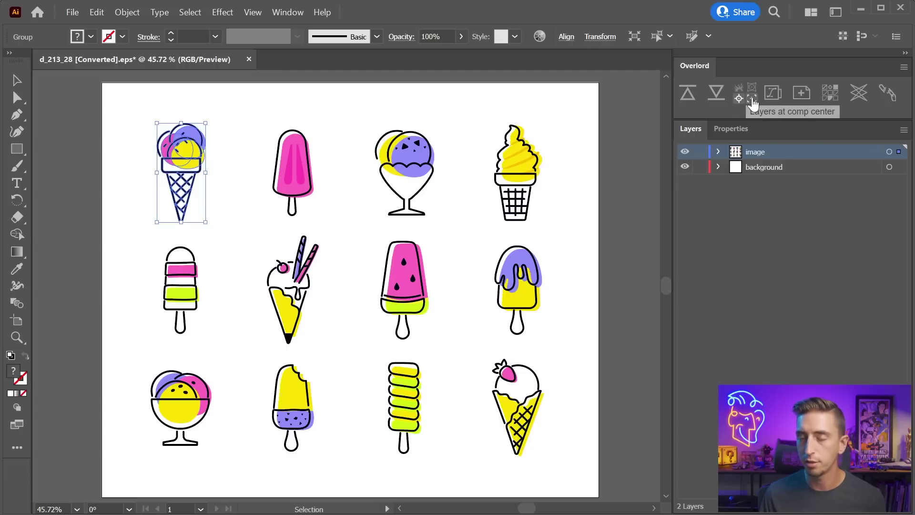
Bring the cone into the comp as a layer named Cone
left_click(688, 92)
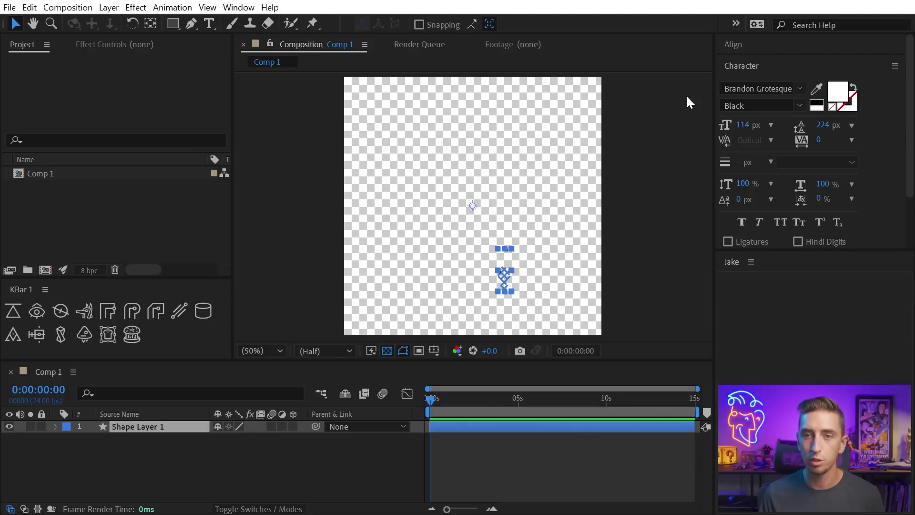
left_click(525, 219)
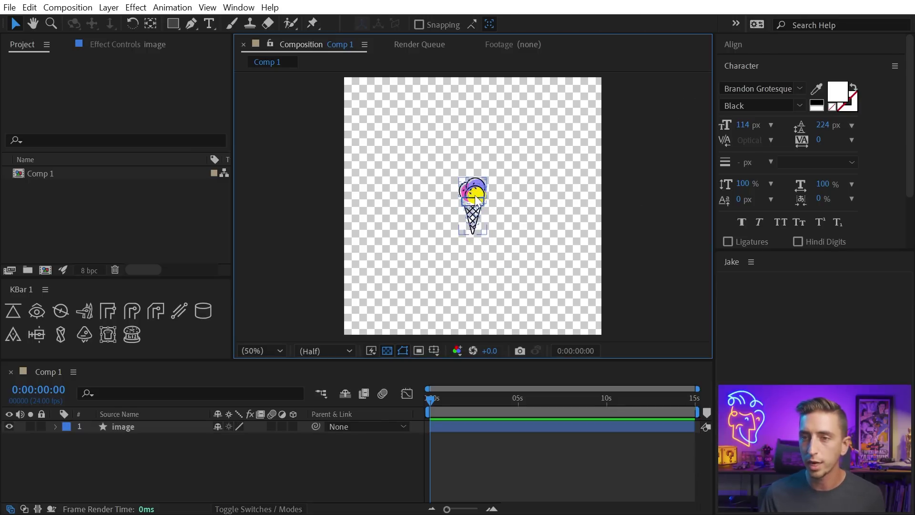
key("slash")
left_click(138, 428)
key("Return")
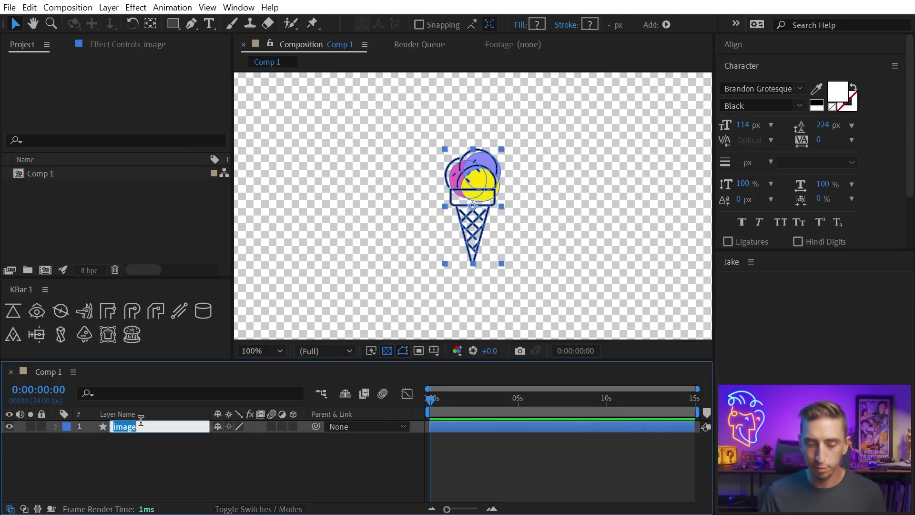
type("Cone")
key("Return")
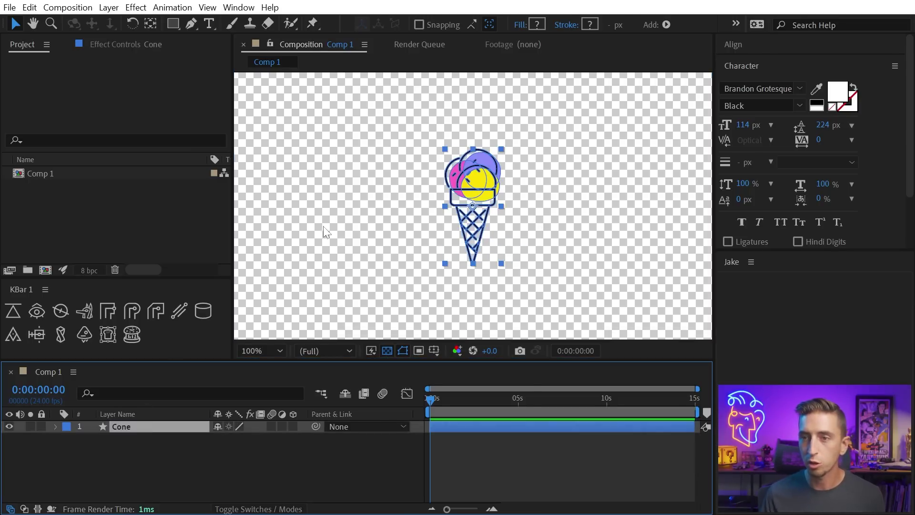
Send the bottom-left bowl sundae icon into the comp as a layer named Sundae
key("alt+Tab")
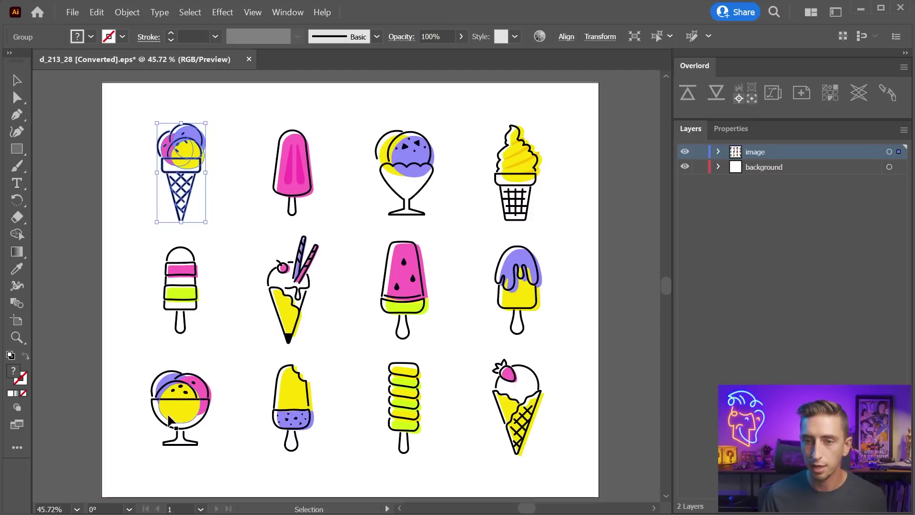
left_click(180, 403)
left_click(688, 93)
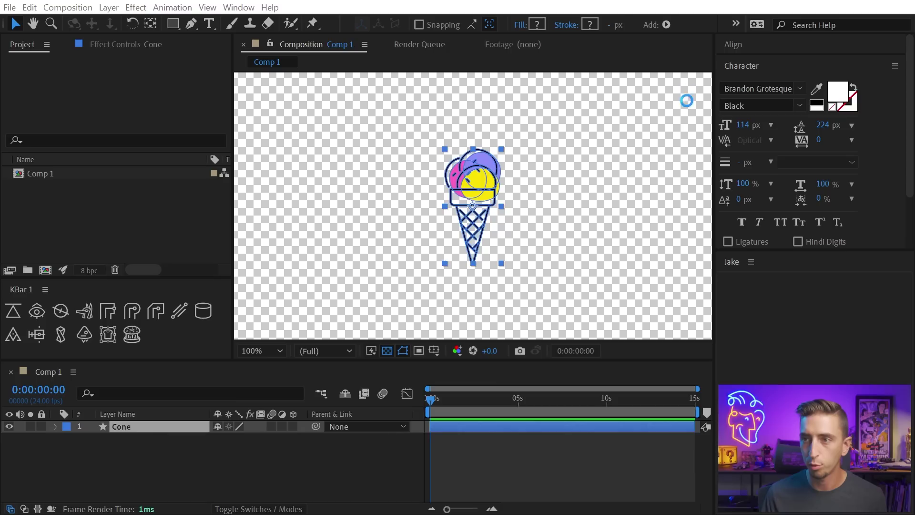
key("Return")
type("Sundae")
key("Return")
Add the watermelon popsicle as layer Popsicle and place it right of the cone
key("alt+Tab")
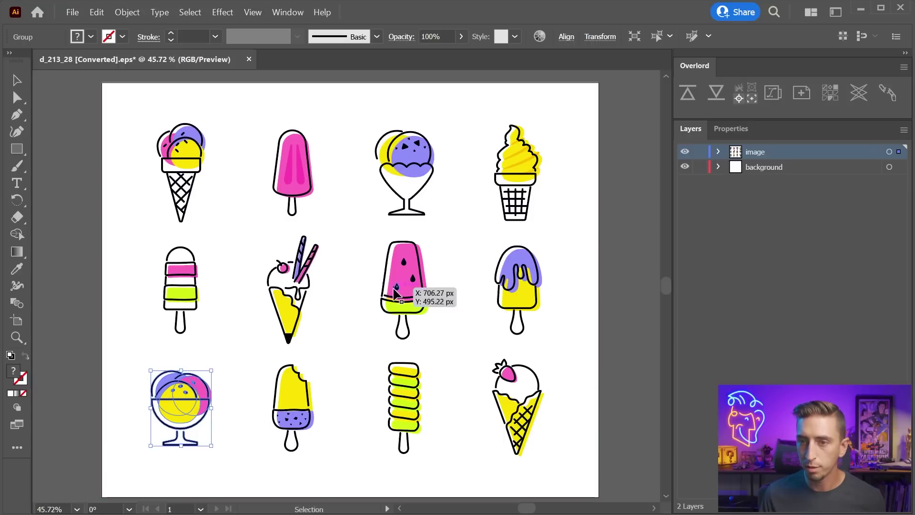
left_click(411, 278)
key("ctrl+g")
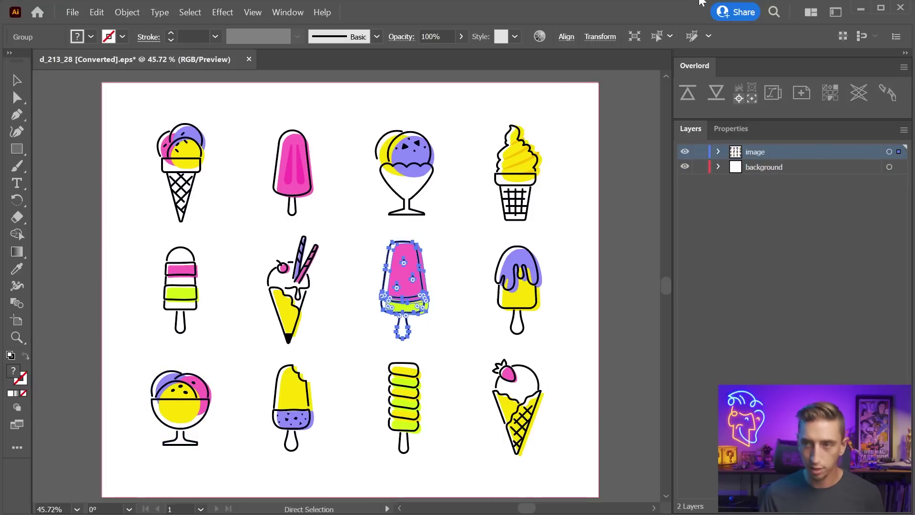
left_click(688, 92)
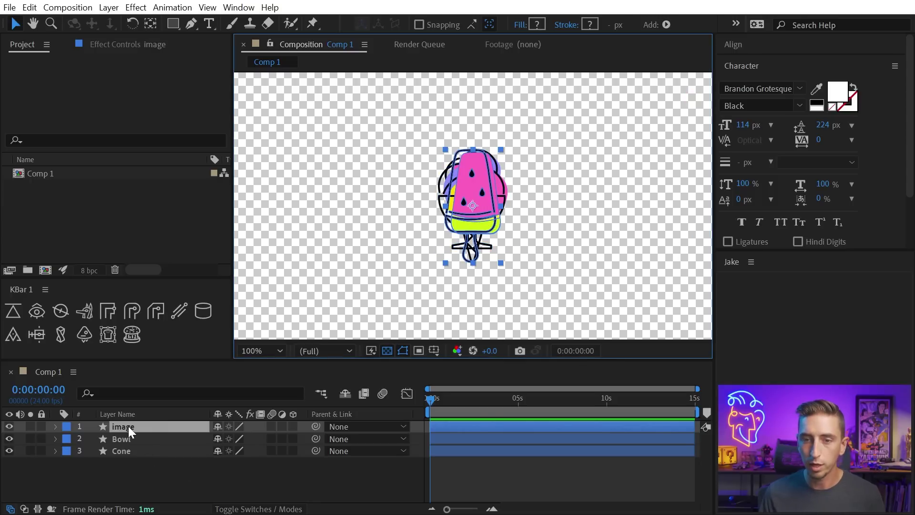
left_click(129, 430)
key("Return")
type("Popsicle")
key("Return")
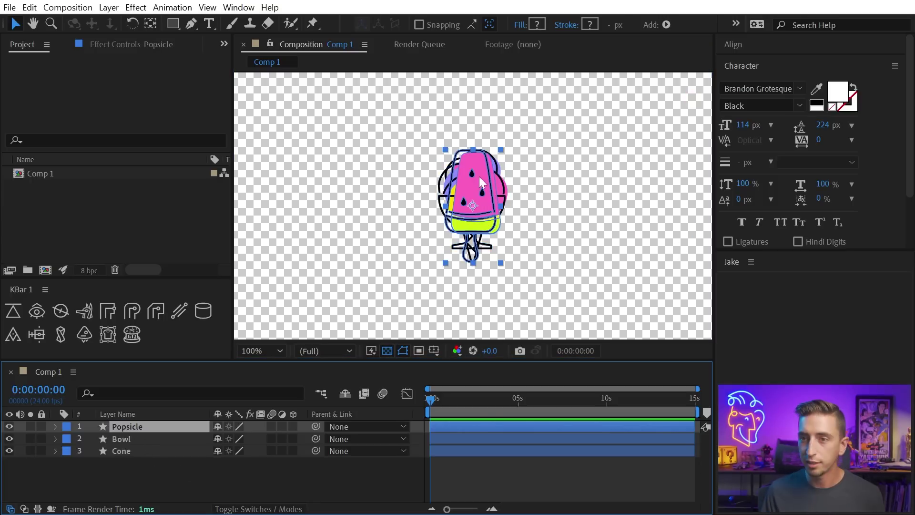
key("comma")
left_click_drag(473, 205, 405, 206)
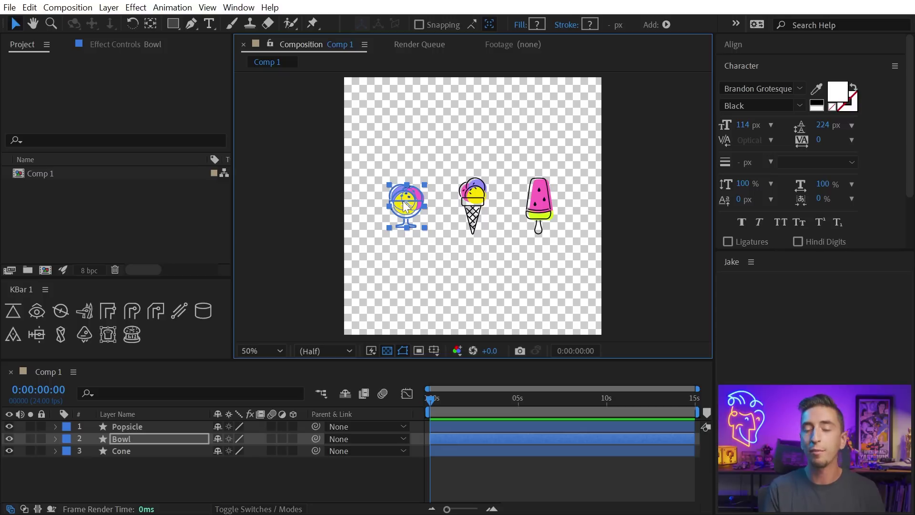
Create a comp-sized off-white solid named BG, move it to the bottom and lock it
left_click(368, 187)
key("ctrl+y")
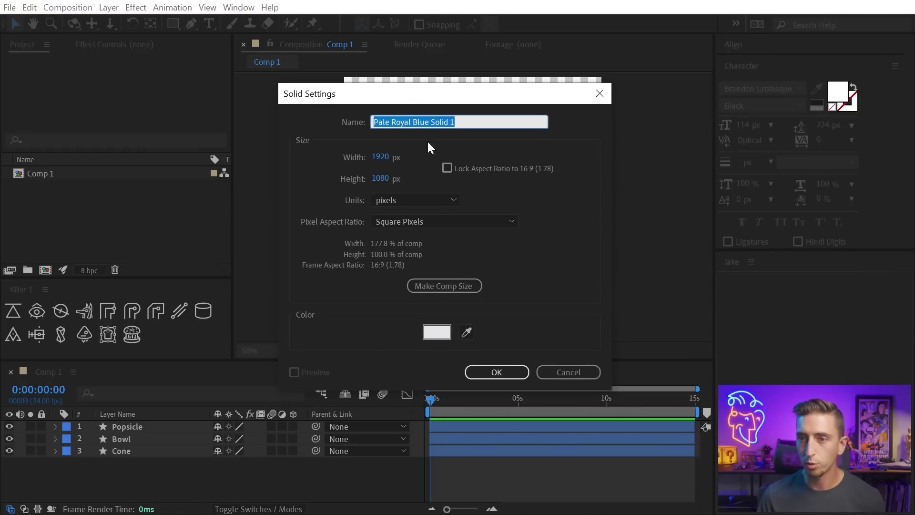
type("BG")
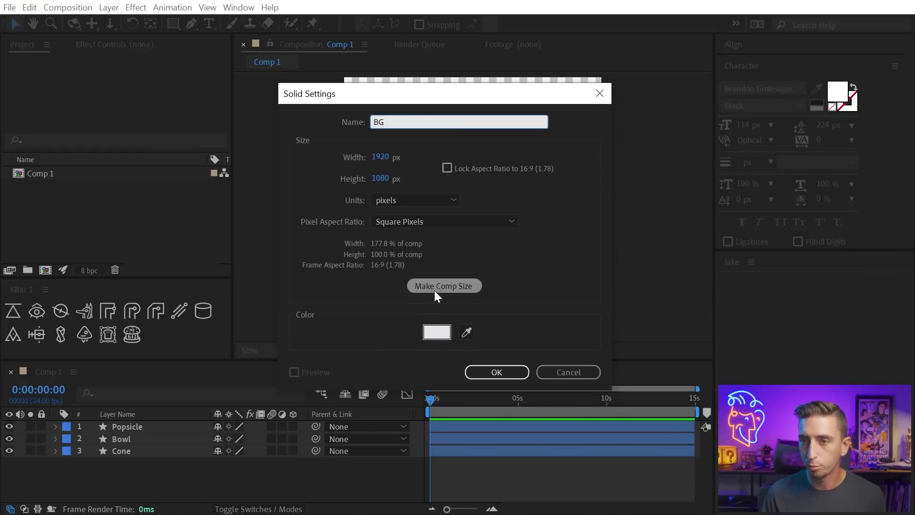
left_click(445, 335)
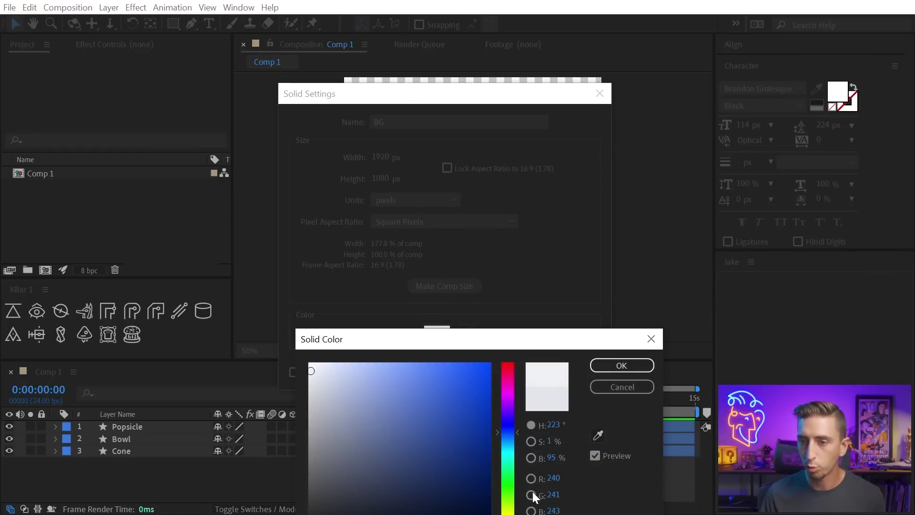
left_click(508, 510)
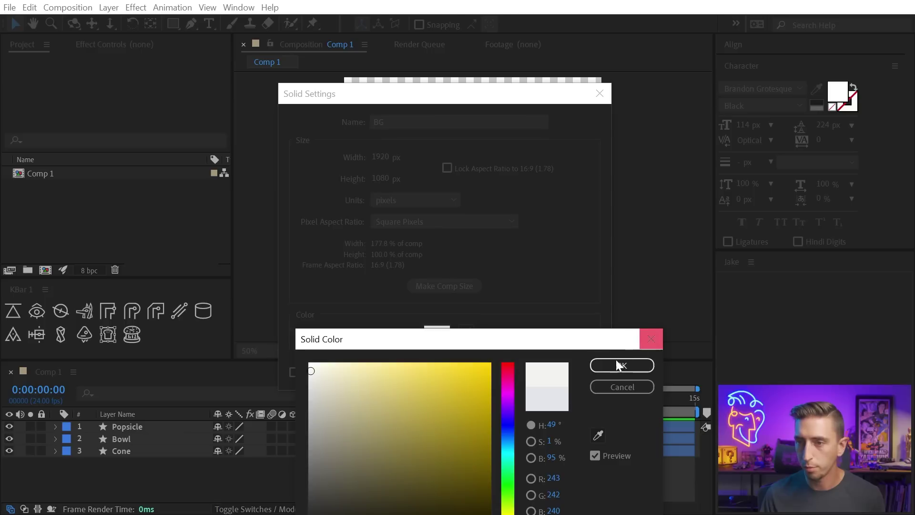
left_click(640, 365)
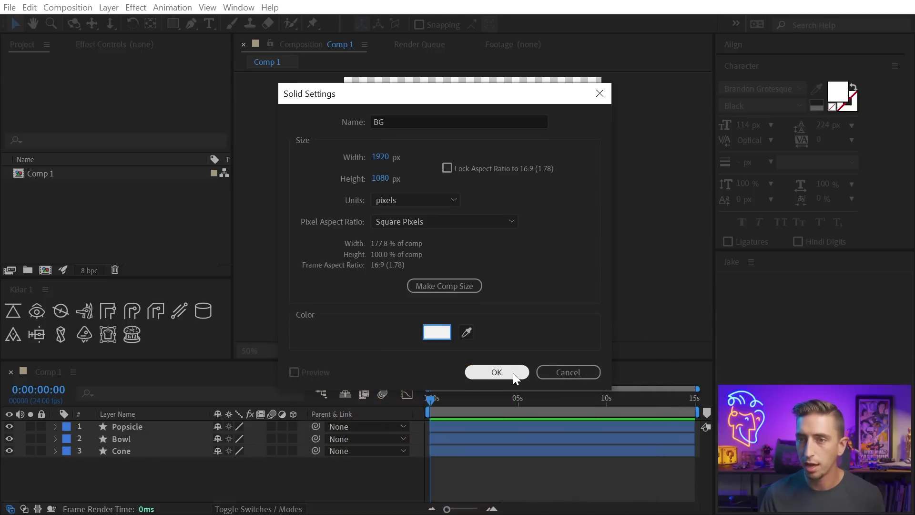
left_click(446, 286)
left_click(494, 374)
left_click_drag(142, 431, 144, 470)
key("ctrl+l")
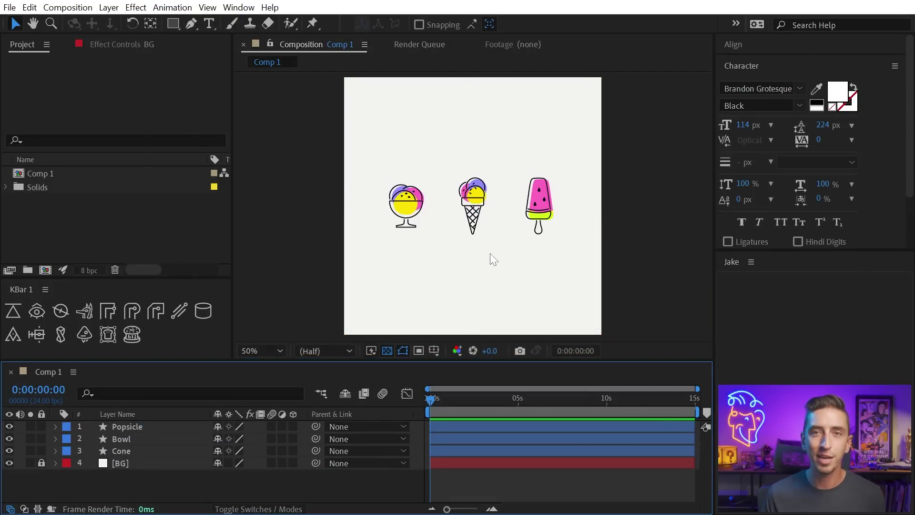
Centre the three icons horizontally, aligning the layers to the composition
left_click_drag(614, 145, 351, 279)
left_click(754, 49)
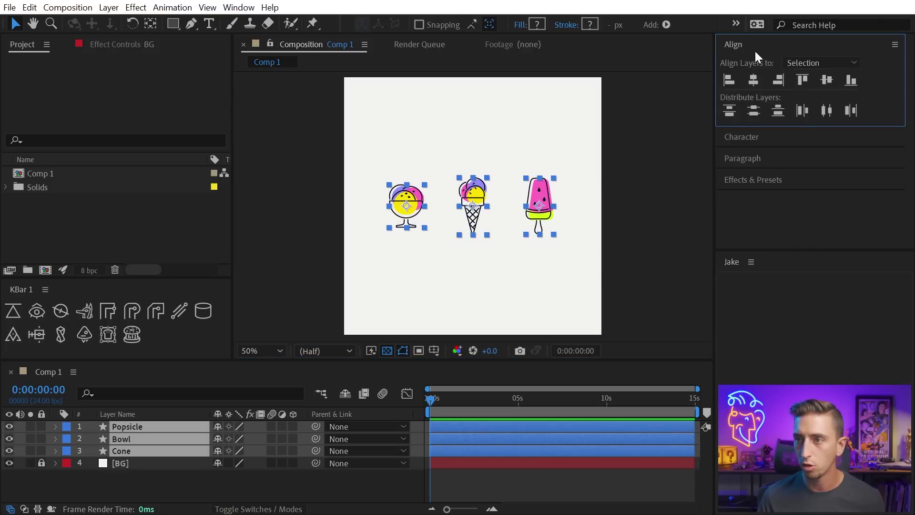
left_click(810, 62)
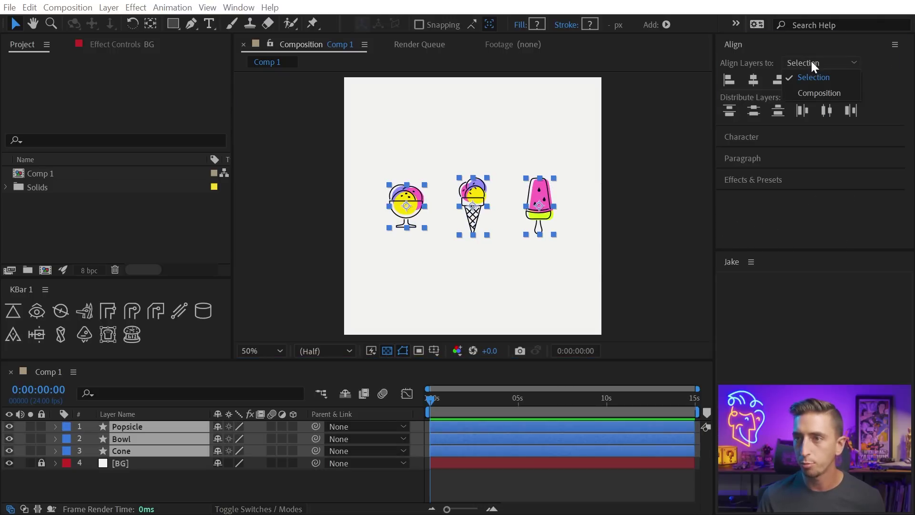
left_click(814, 94)
left_click(754, 80)
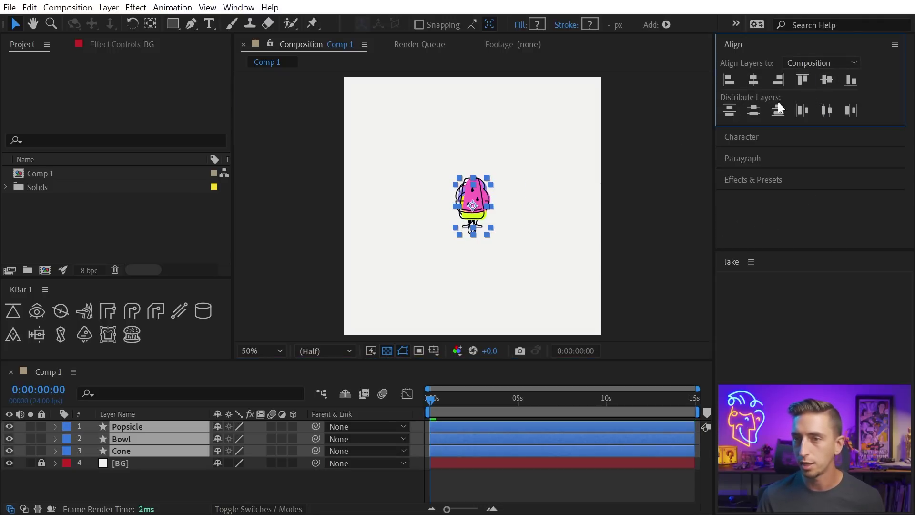
left_click(537, 210)
Delay the Popsicle and Bowl layers to start around 8 seconds, preview, then zoom to 200%
left_click(580, 427)
key("slash")
left_click(486, 467)
left_click(440, 424)
left_click(477, 438, "shift")
left_click_drag(476, 438, 502, 437)
left_click(501, 437)
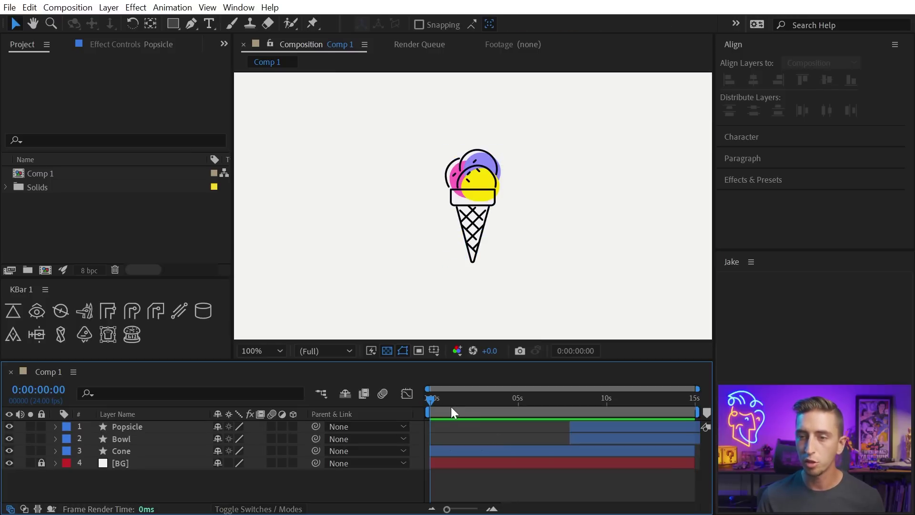
key("space")
key("space")
left_click(456, 451)
left_click(138, 451)
key("period")
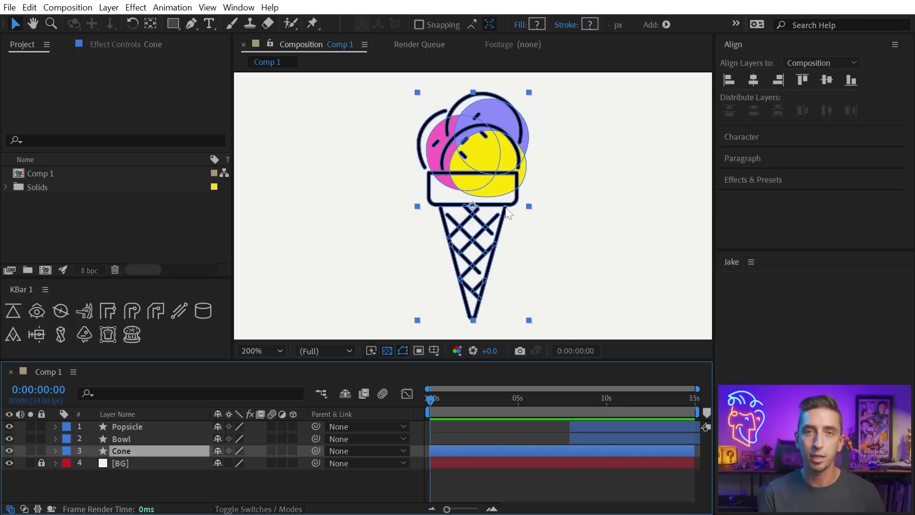
Apply the Turbulent Displace effect to the Cone layer
left_click(756, 180)
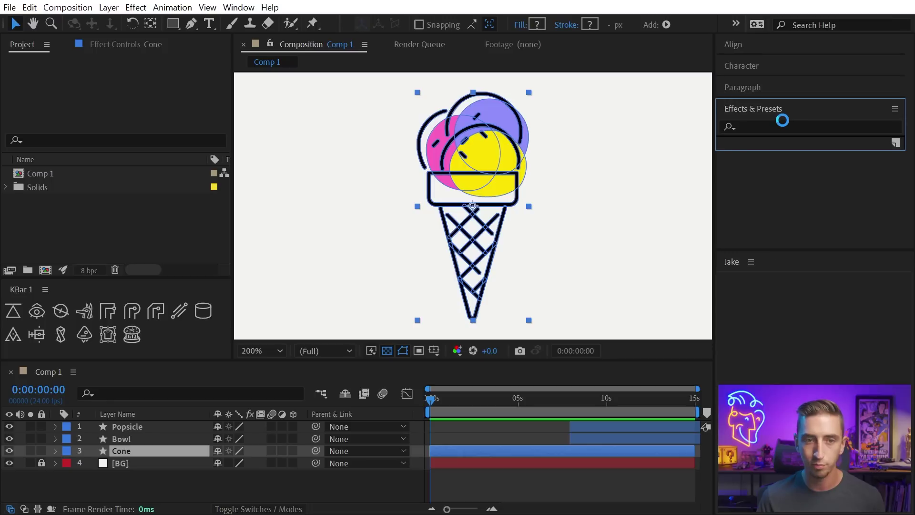
left_click_drag(769, 250, 769, 363)
left_click(797, 127)
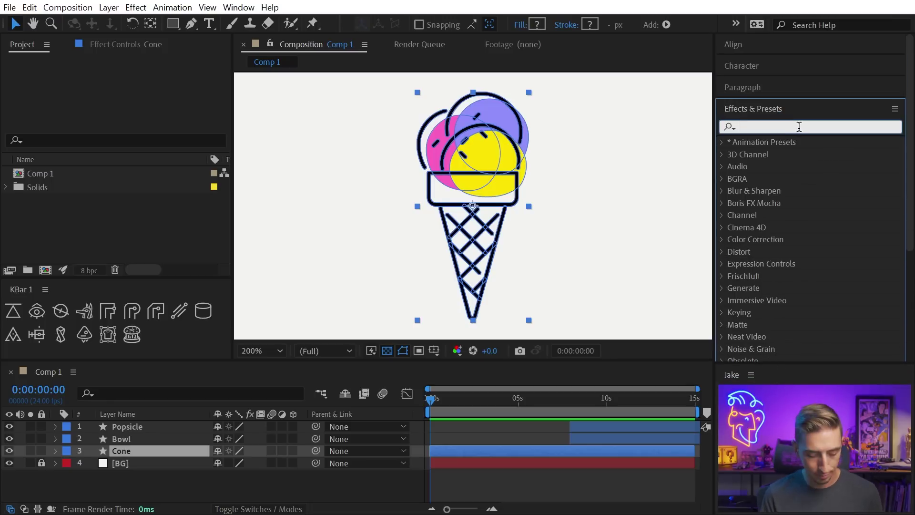
type("turbulent")
left_click_drag(798, 155, 485, 195)
left_click(322, 163)
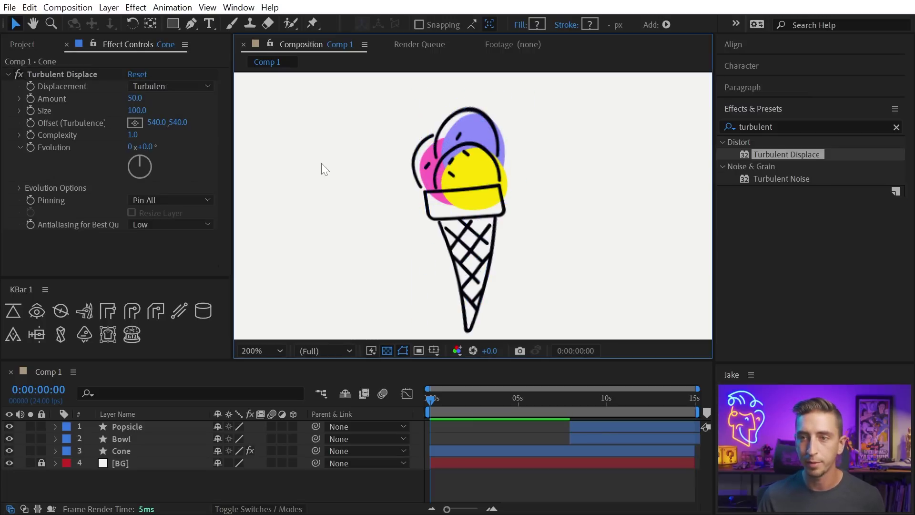
left_click(453, 172)
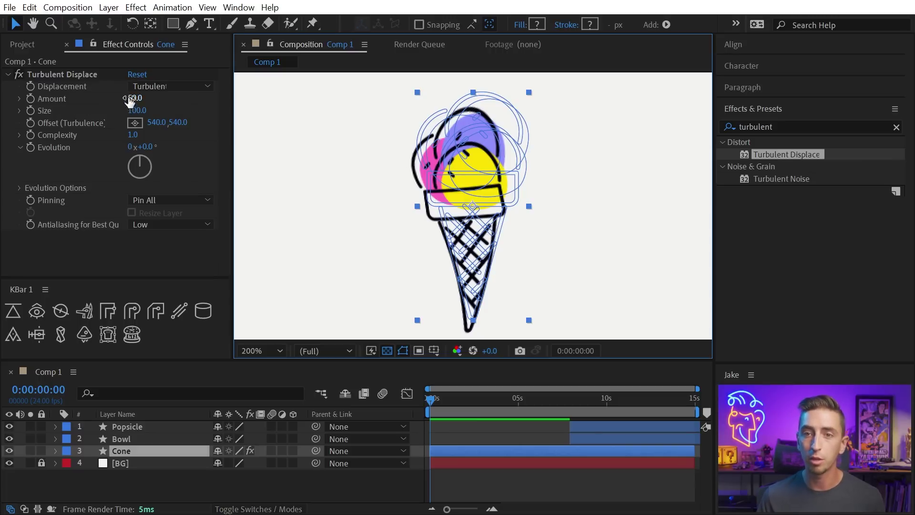
Set the Turbulent Displace Amount to 46 and Size to 2
left_click_drag(126, 97, 106, 100)
left_click(136, 110)
type("2")
key("Return")
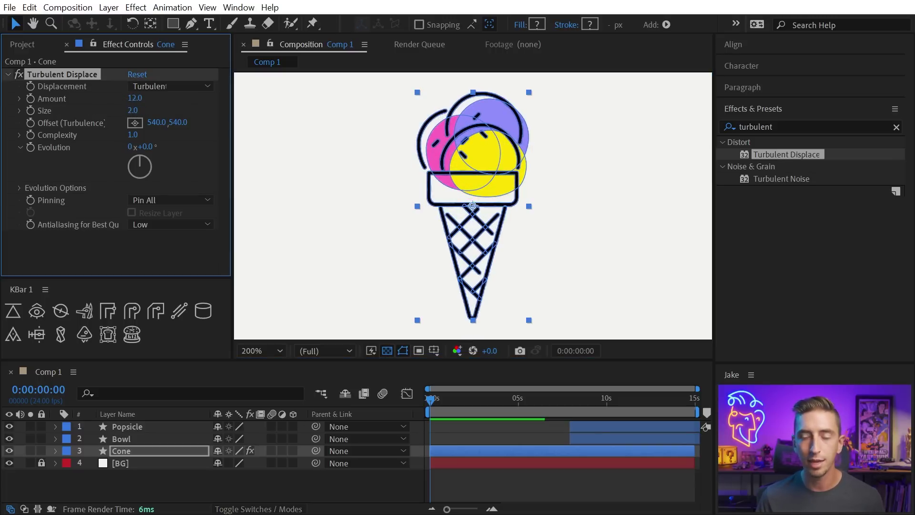
left_click(360, 145)
scroll(359, 157, "up", 2)
left_click_drag(336, 109, 360, 224)
key("v")
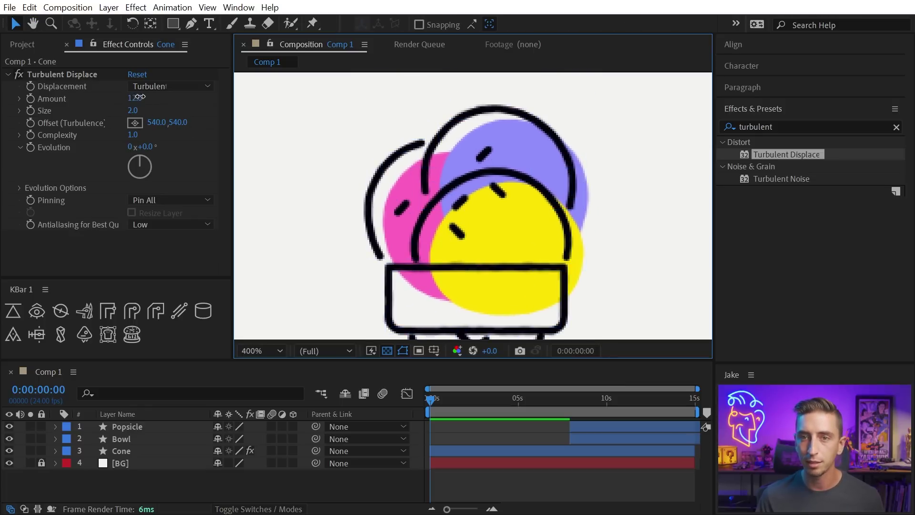
left_click_drag(142, 97, 162, 95)
left_click(287, 109)
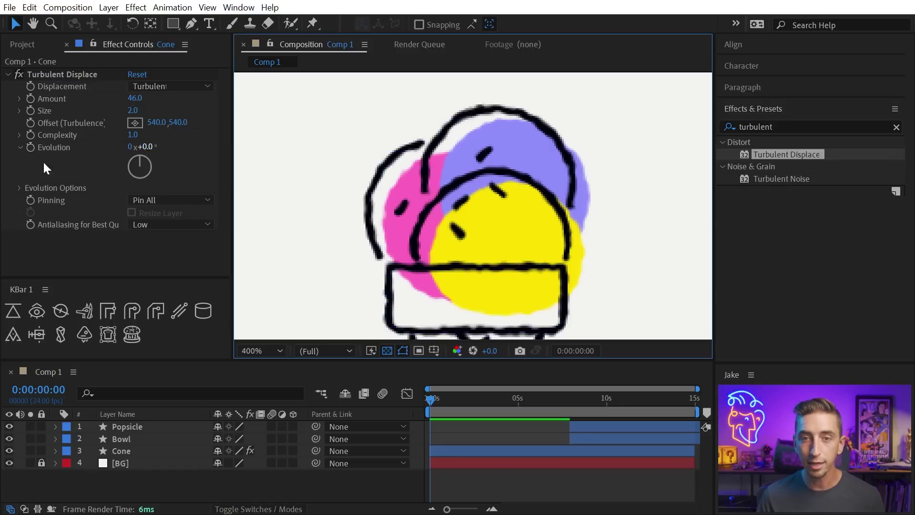
Try different Random Seed values, then return the Random Seed to 0
left_click(19, 186)
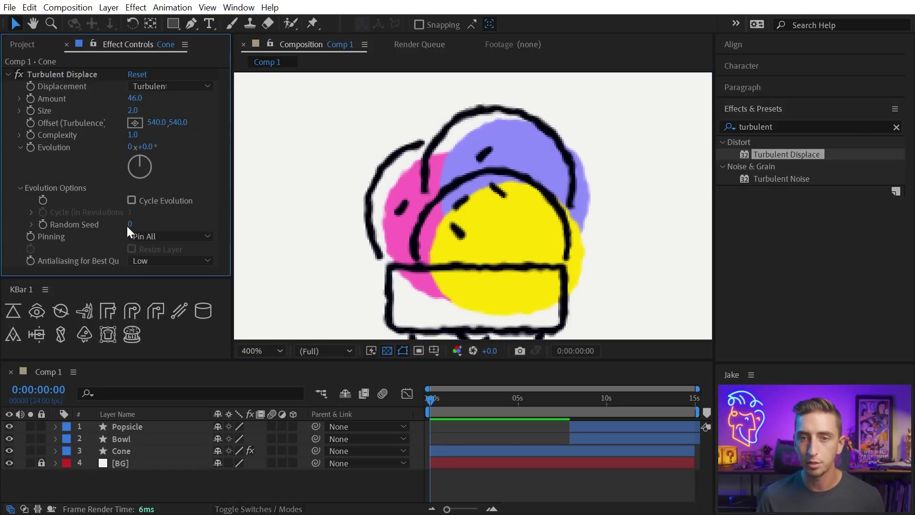
left_click_drag(134, 223, 150, 240)
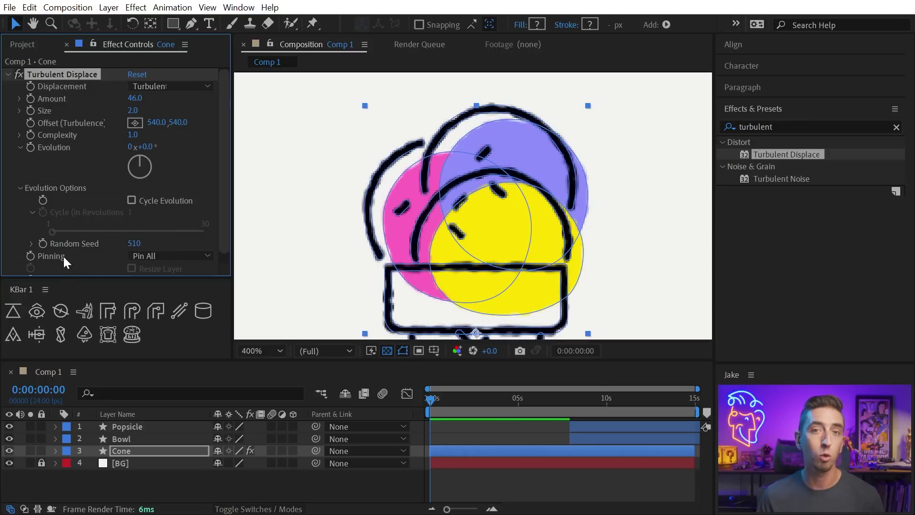
left_click_drag(134, 243, 25, 243)
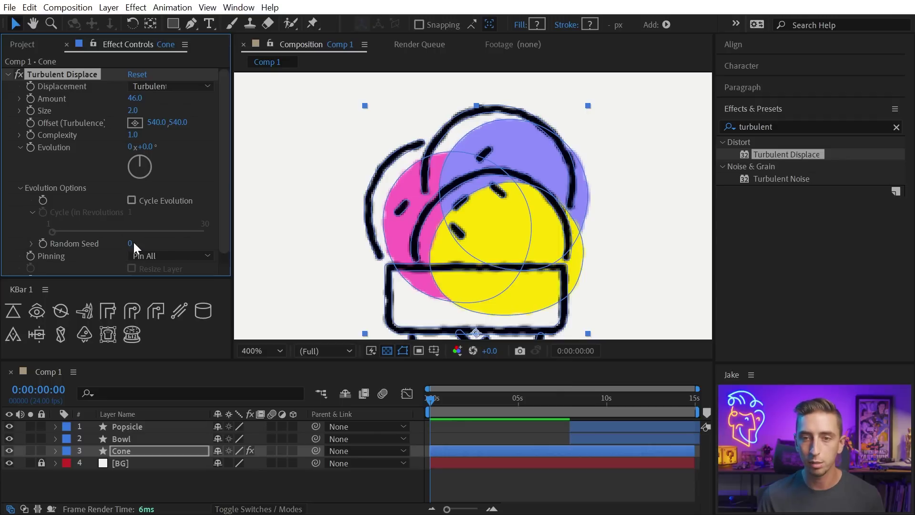
Add a random(10000) expression to the cone's Turbulent Displace Random Seed
left_click(42, 243, "alt")
scroll(647, 484, "down", 2)
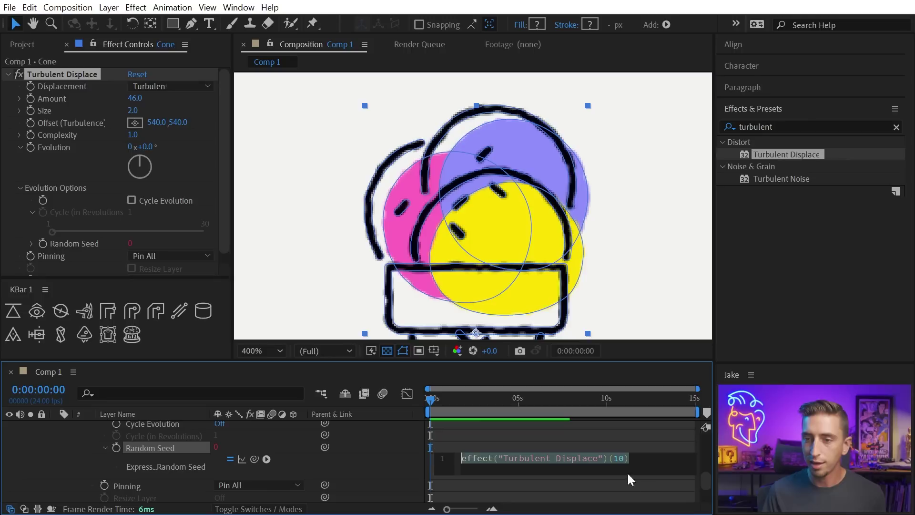
type("random")
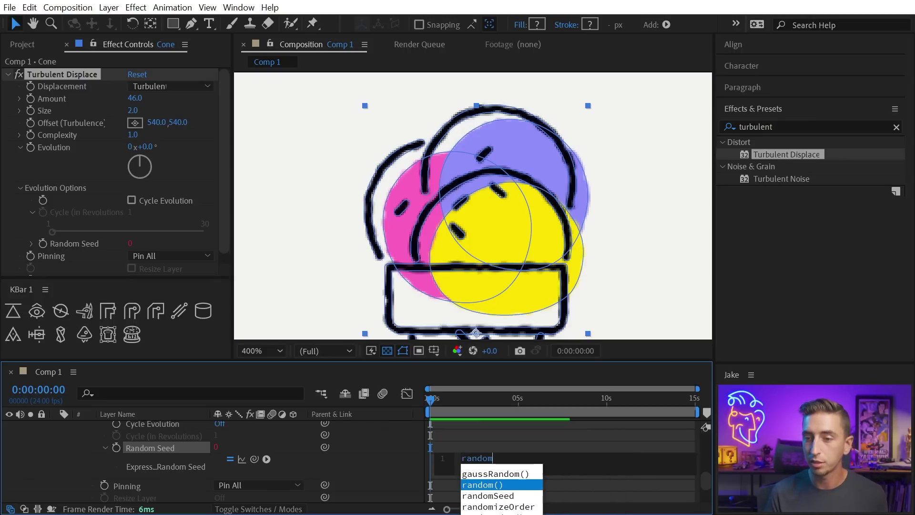
key("Return")
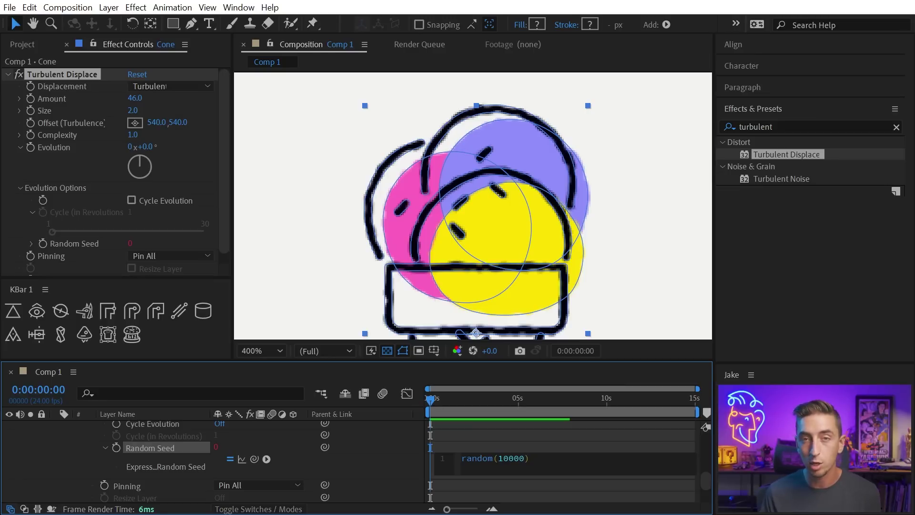
Commit the random seed expression and lower the Turbulent Displace Amount to 30 while previewing
left_click(404, 458)
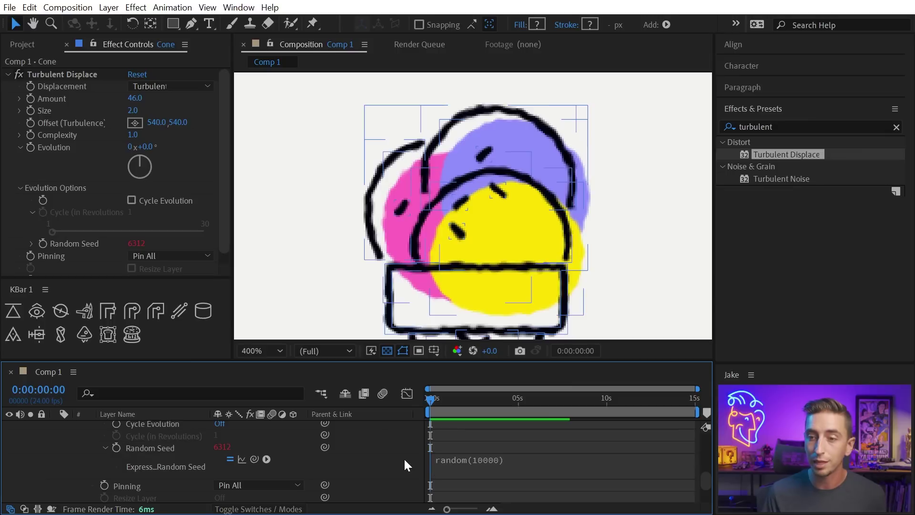
key("space")
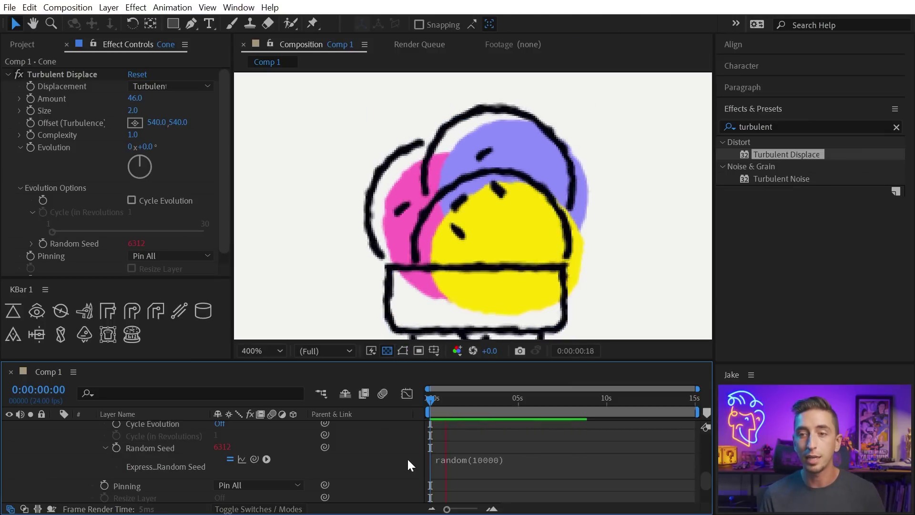
left_click(135, 98)
type("30")
key("Return")
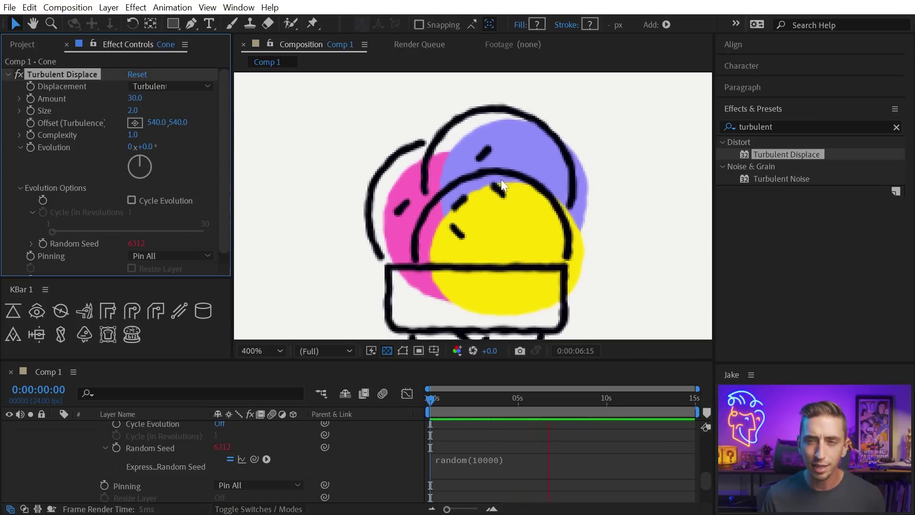
key("space")
Set the composition viewer magnification to 100%
key("comma")
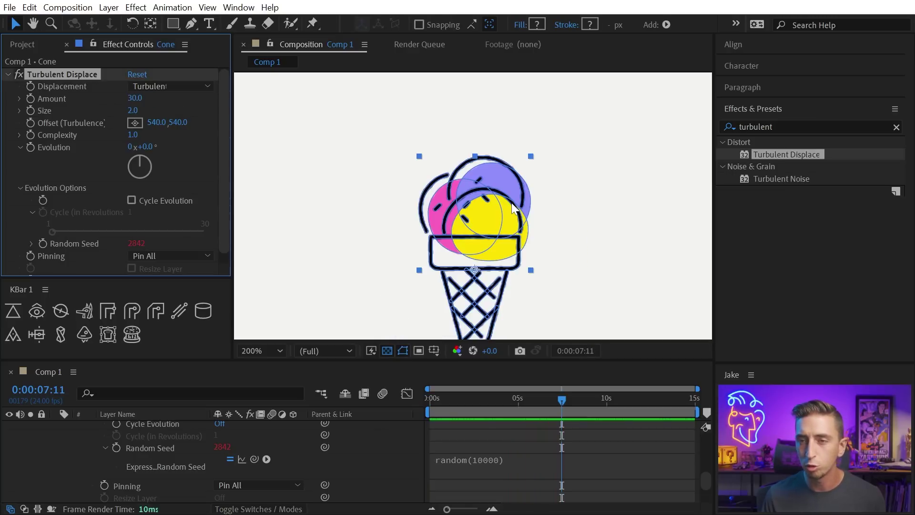
left_click(270, 355)
left_click(273, 368)
left_click(265, 350)
left_click(263, 510)
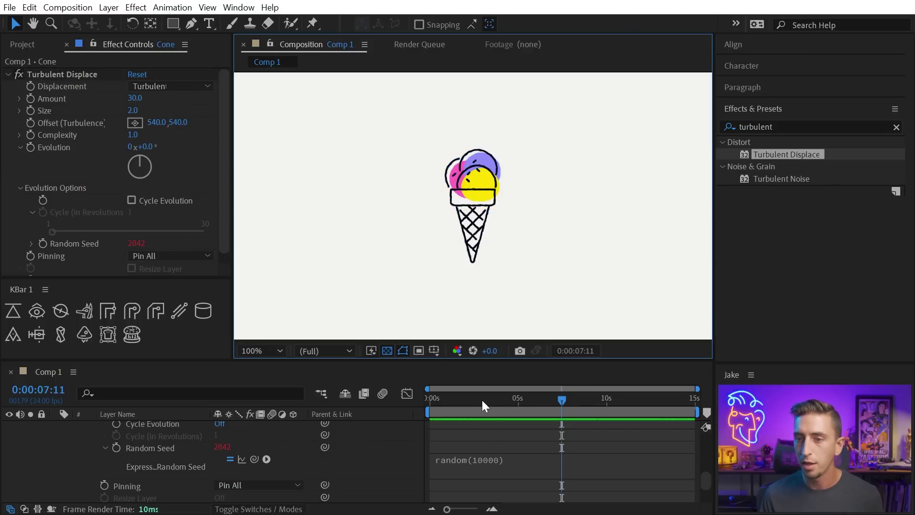
Replay the cone's boil from the start, then collapse the Turbulent Displace settings
left_click(567, 457)
key("Home")
key("space")
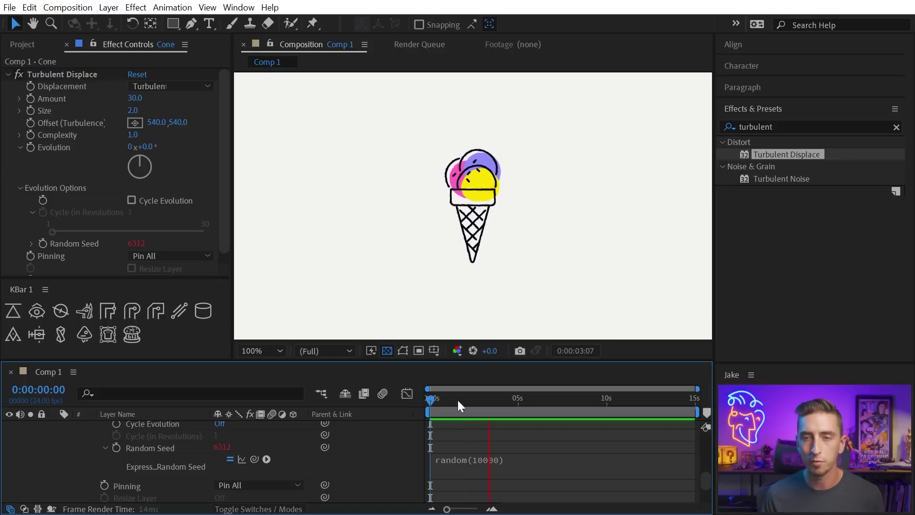
key("space")
left_click(7, 71)
left_click(8, 74)
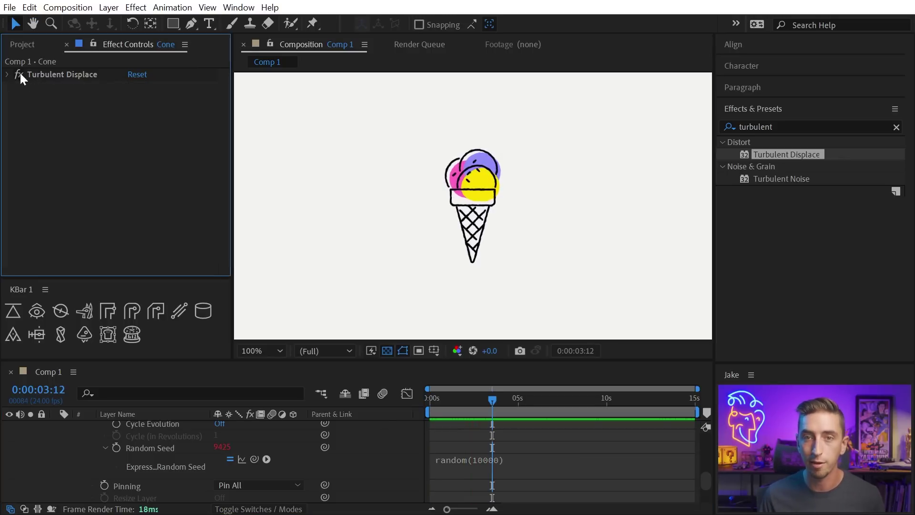
Duplicate Turbulent Displace, try Size 18 on the copy, and zoom in on the cone
left_click(65, 75)
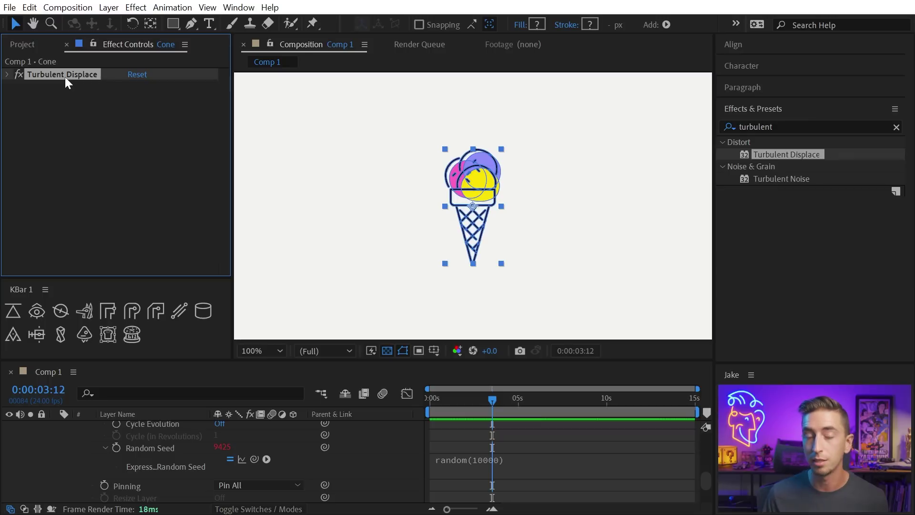
key("ctrl+d")
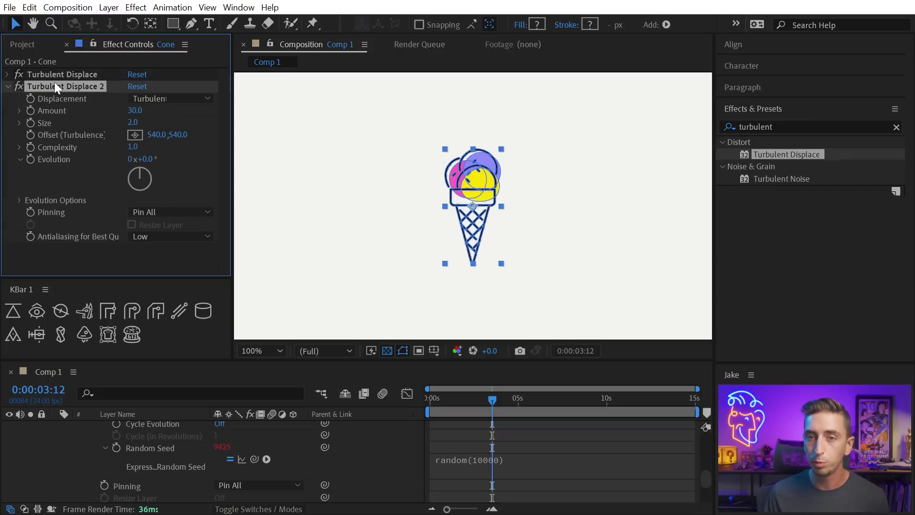
mouse_move(135, 127)
left_mouse_down()
mouse_move(158, 120)
mouse_move(145, 123)
left_mouse_up()
key("period")
key("period")
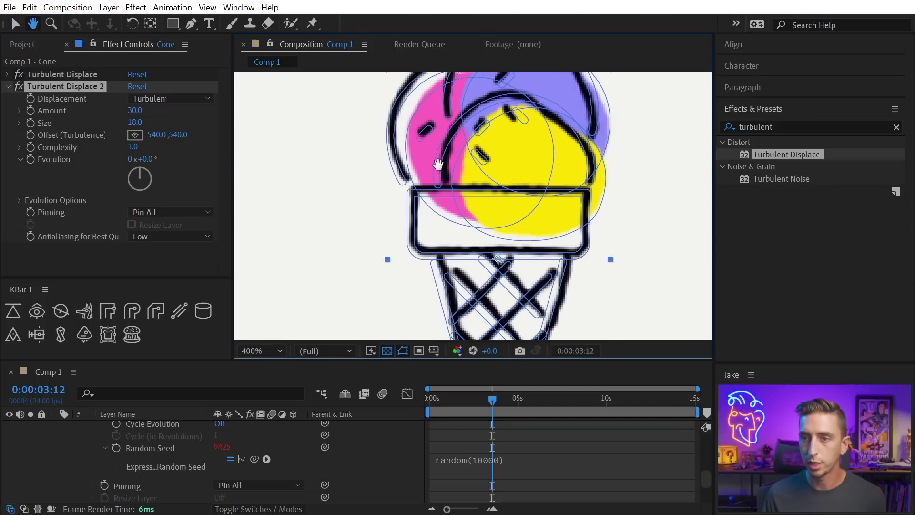
key("period")
Lower Turbulent Displace 2's Size and Amount, then preview the finer wobble from the start
left_click_drag(134, 122, 88, 126)
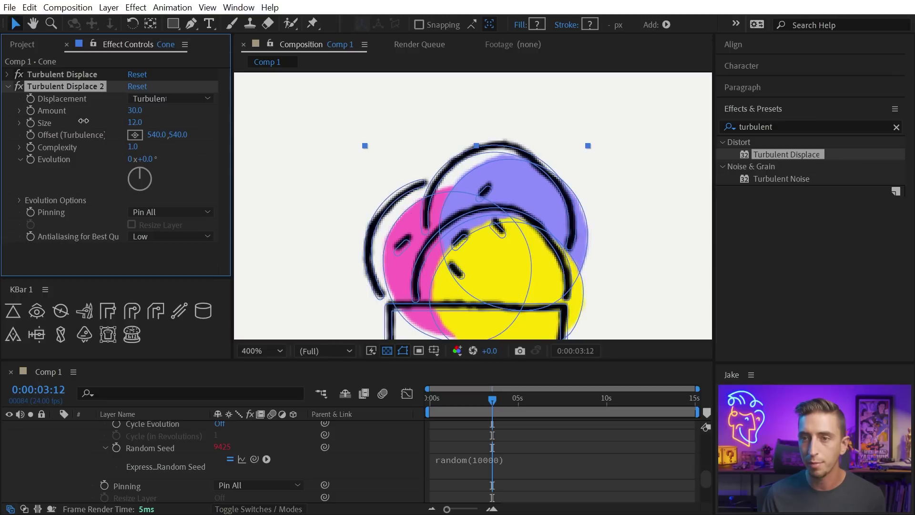
mouse_move(138, 110)
left_mouse_down()
mouse_move(123, 109)
mouse_move(129, 123)
left_mouse_up()
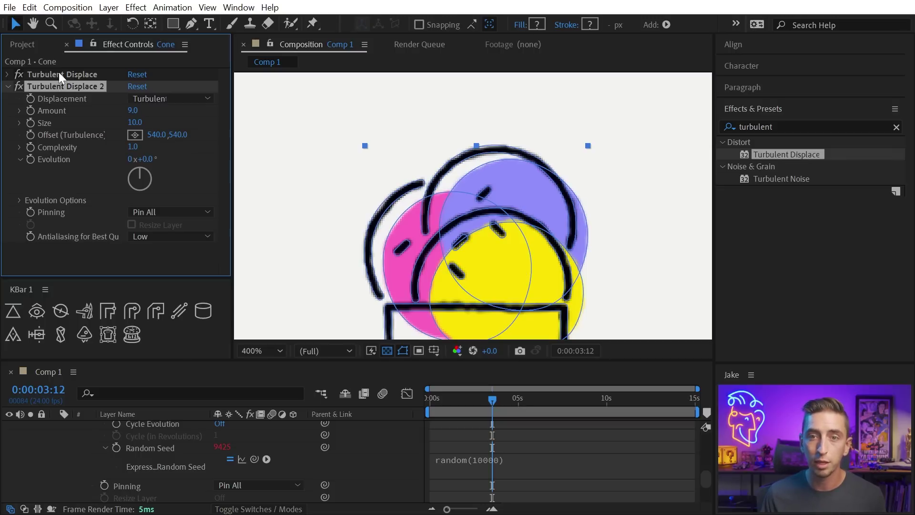
left_click(19, 201)
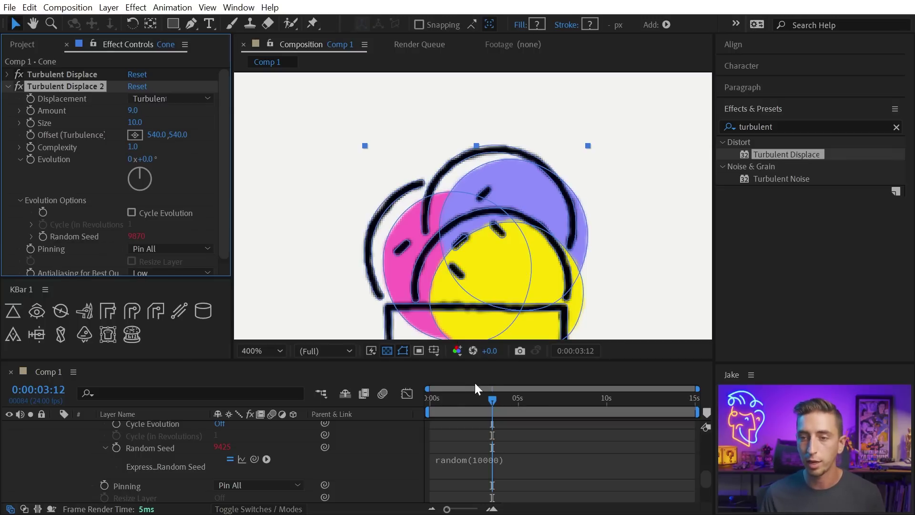
left_click_drag(474, 385, 415, 399)
key("comma")
key("space")
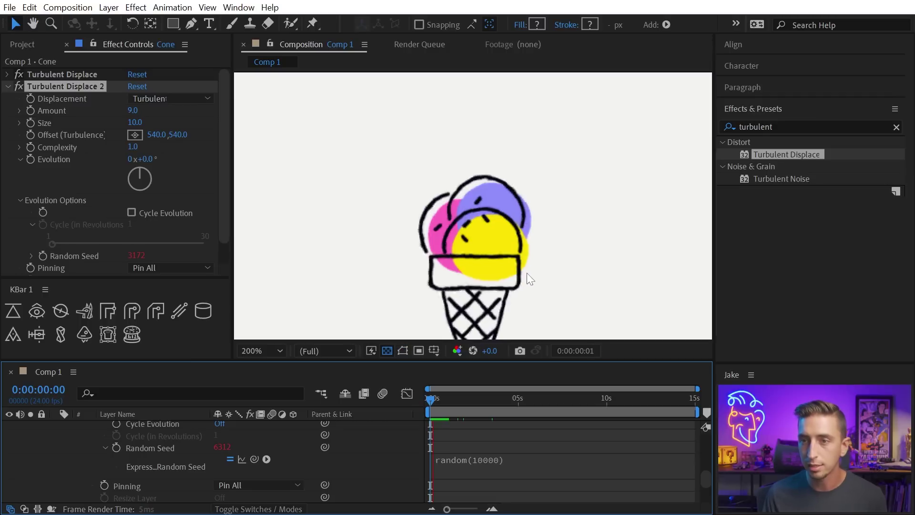
key("space")
left_click_drag(491, 165, 491, 206)
key("space")
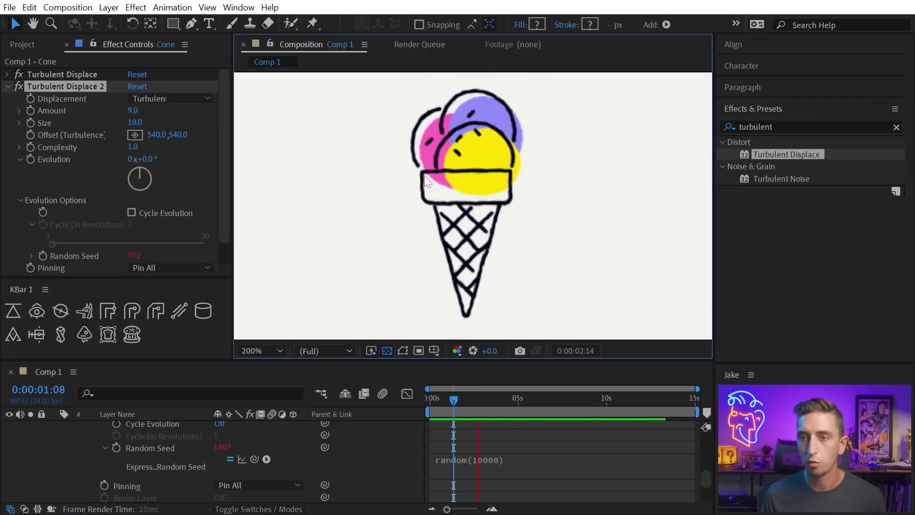
Try Turbulent Displace 2 at Amount 11 and Size 20
left_click(136, 111)
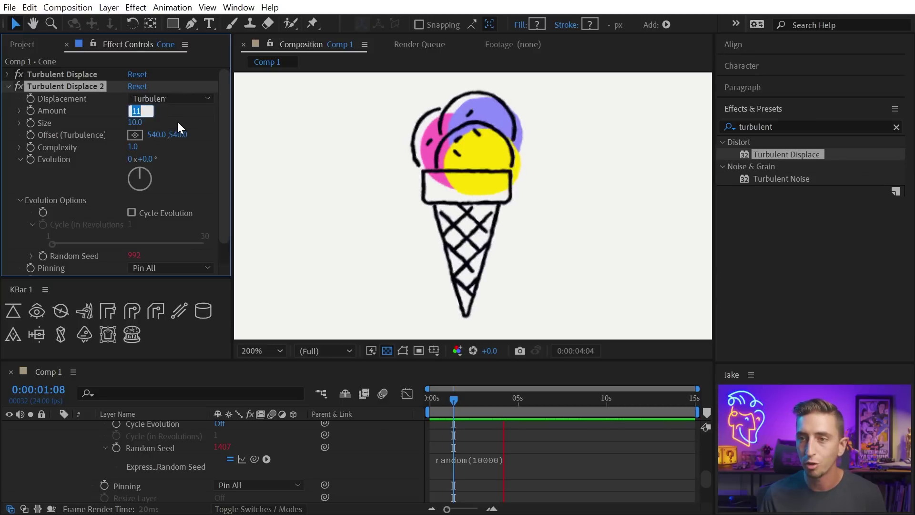
key("Return")
left_click_drag(136, 122, 146, 121)
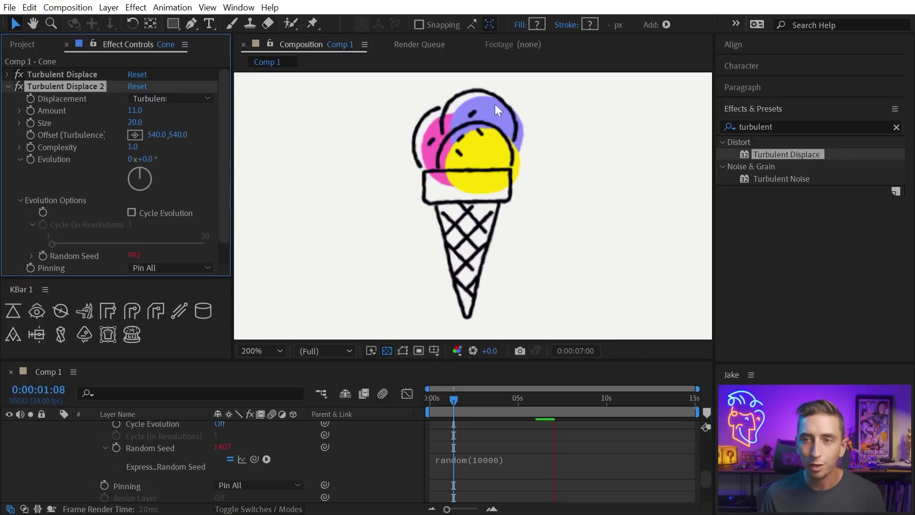
left_click(133, 110)
left_click(539, 421)
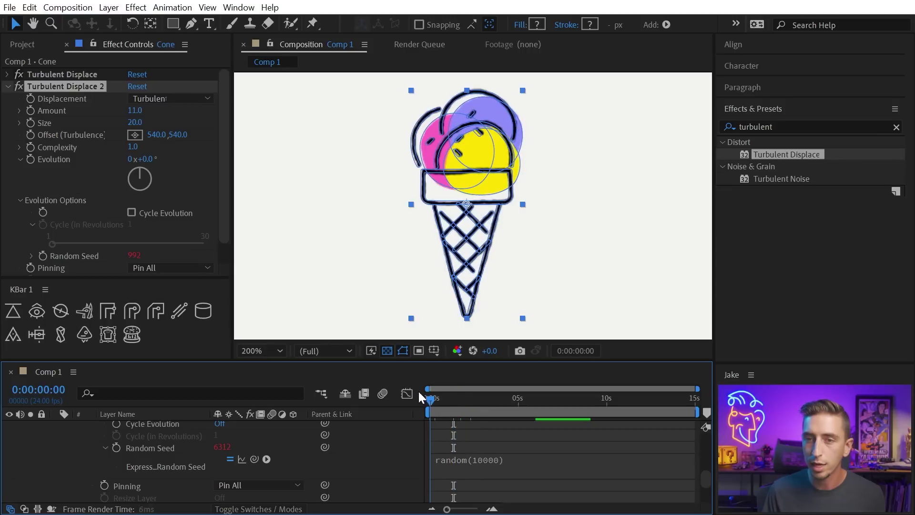
Settle Turbulent Displace 2 at Amount 7 and Size 15, preview, and zoom back to 100%
left_click(135, 110)
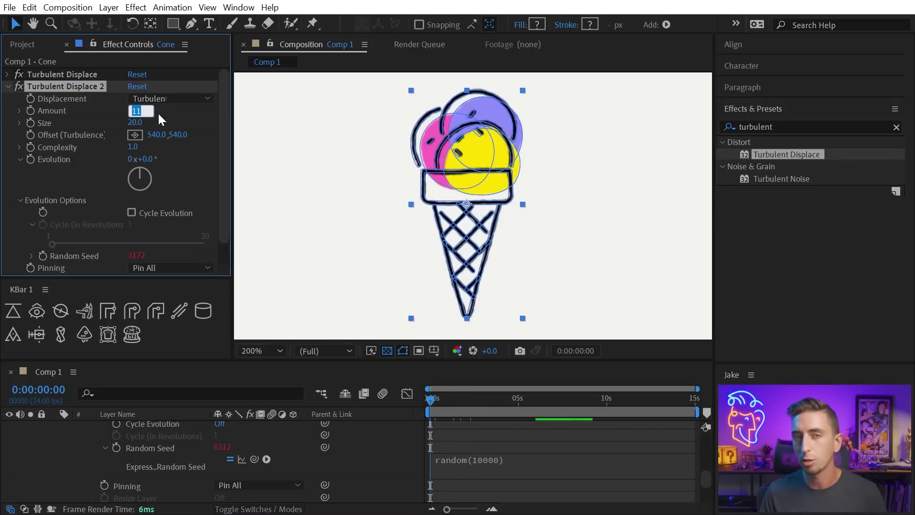
type("7")
key("Return")
key("space")
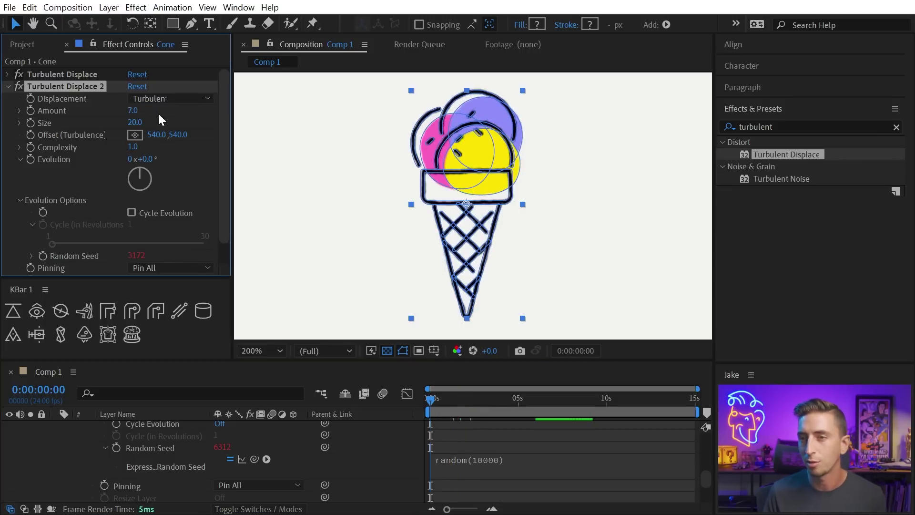
left_click(135, 122)
type("15")
key("Return")
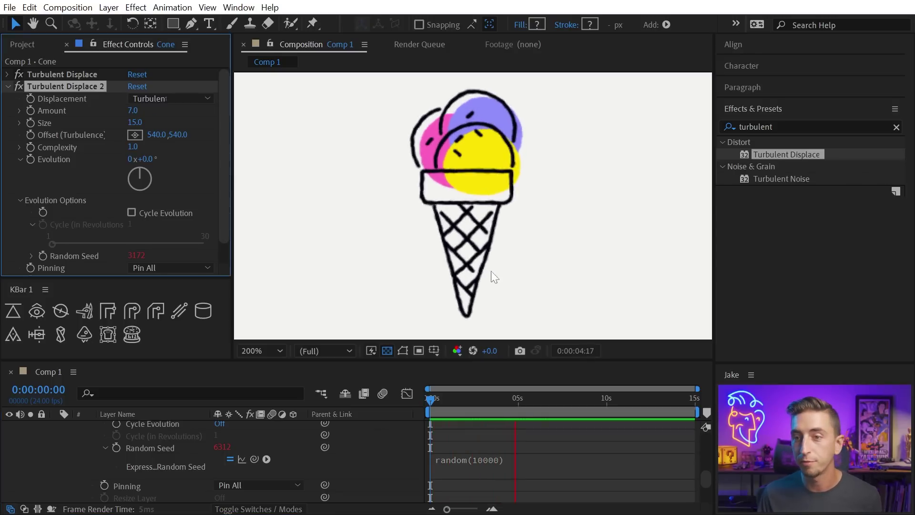
key("space")
key("comma")
Paste the Cone's two Turbulent Displace effects onto the Bowl and Popsicle layers
key("e")
key("Home")
key("ctrl+Up")
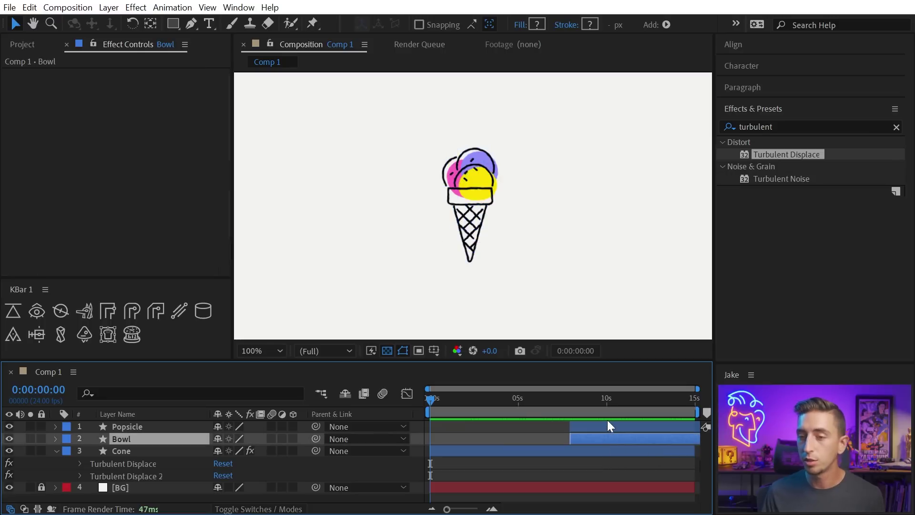
key("ctrl+Up")
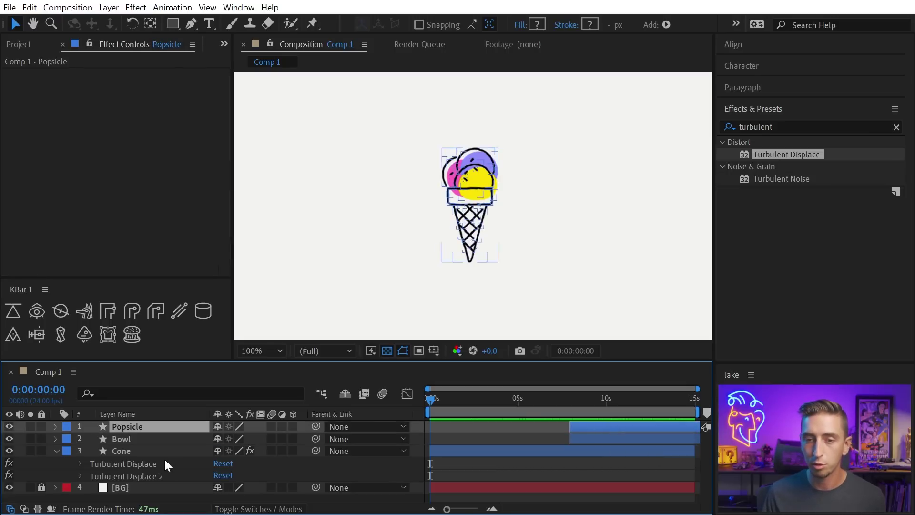
key("ctrl+Down")
key("ctrl+Down")
left_click(116, 465)
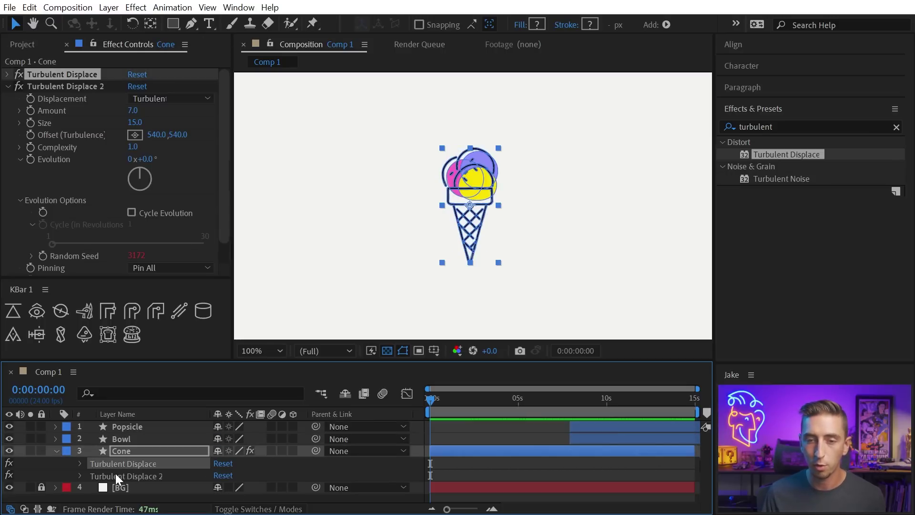
left_click(115, 474, "shift")
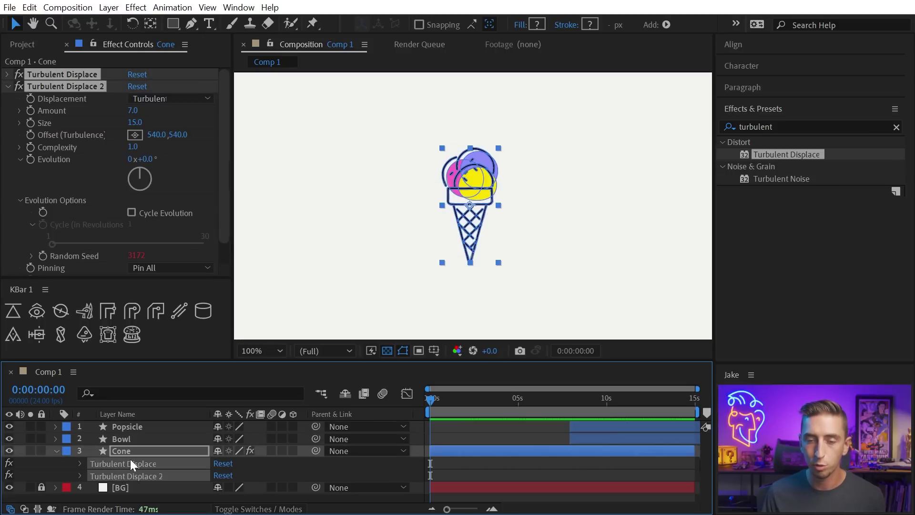
left_click(593, 436)
left_click(591, 426, "shift")
key("ctrl+v")
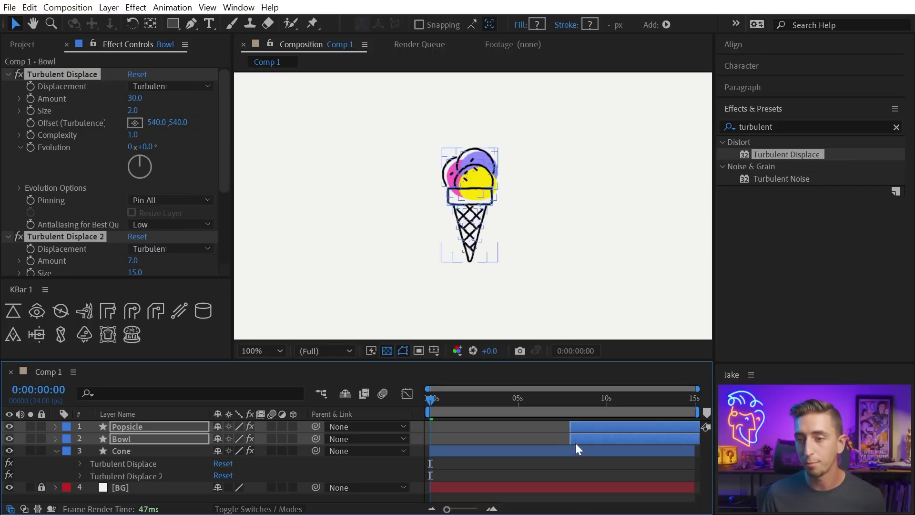
End Cone at 1:20 with Bowl starting there, then end Bowl at 4:04 with Popsicle starting there
left_click(547, 450)
left_click_drag(495, 403, 465, 404)
key("alt+bracketright")
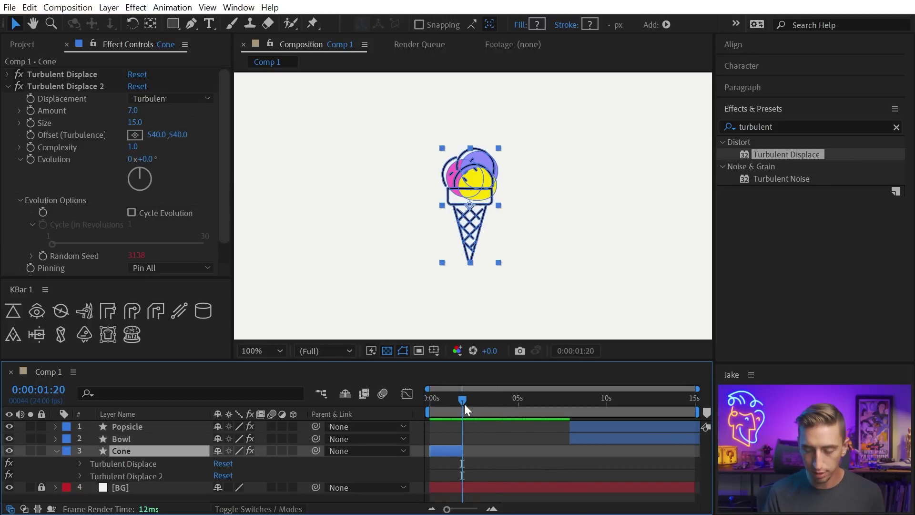
left_click_drag(591, 439, 504, 446)
left_click_drag(482, 405, 502, 400)
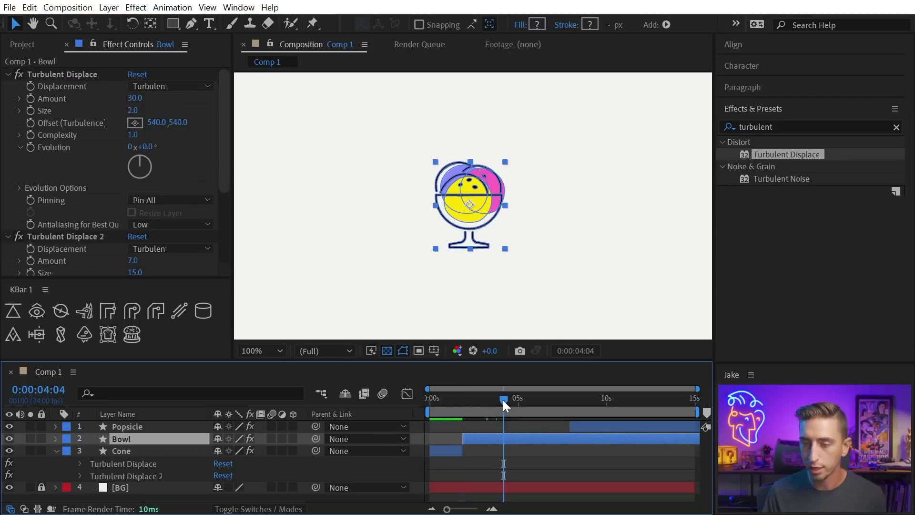
key("alt+bracketright")
left_click_drag(605, 426, 538, 429)
mouse_move(484, 398)
left_mouse_down()
mouse_move(451, 396)
mouse_move(470, 398)
left_mouse_up()
Preview and scrub the cone, bowl and popsicle sequence
key("space")
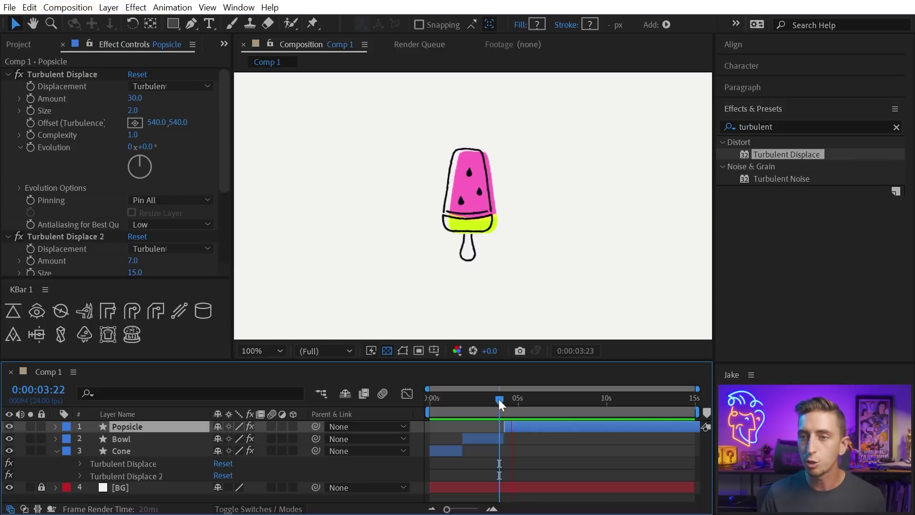
left_click_drag(496, 399, 439, 396)
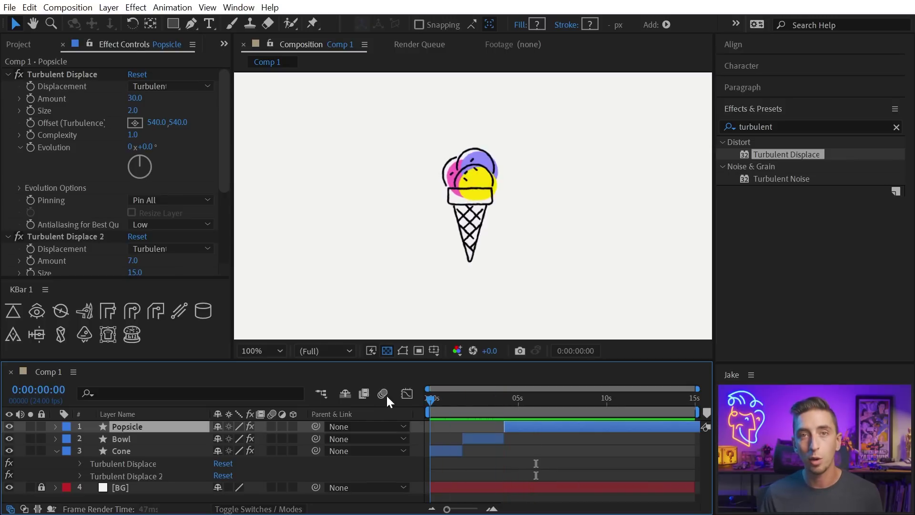
left_click_drag(426, 403, 389, 405)
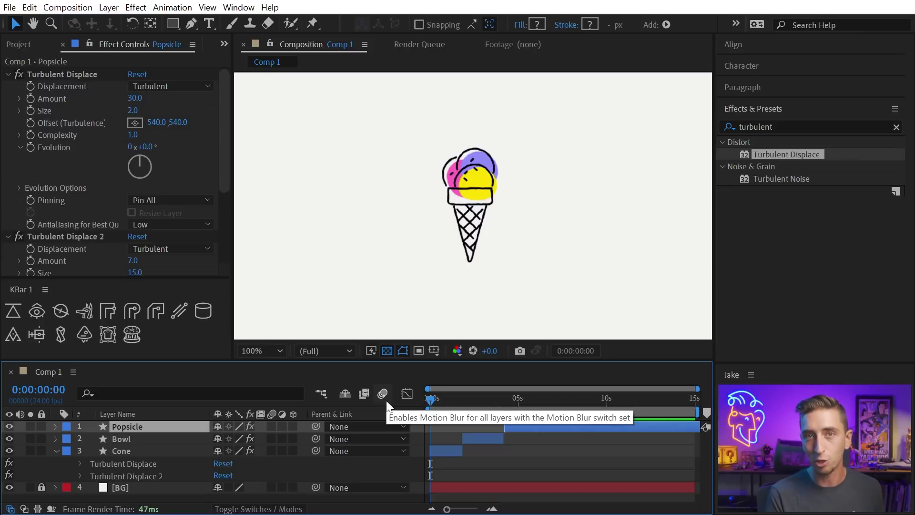
Search for 'transform' and apply the Transform effect to the Cone layer
left_click(433, 451)
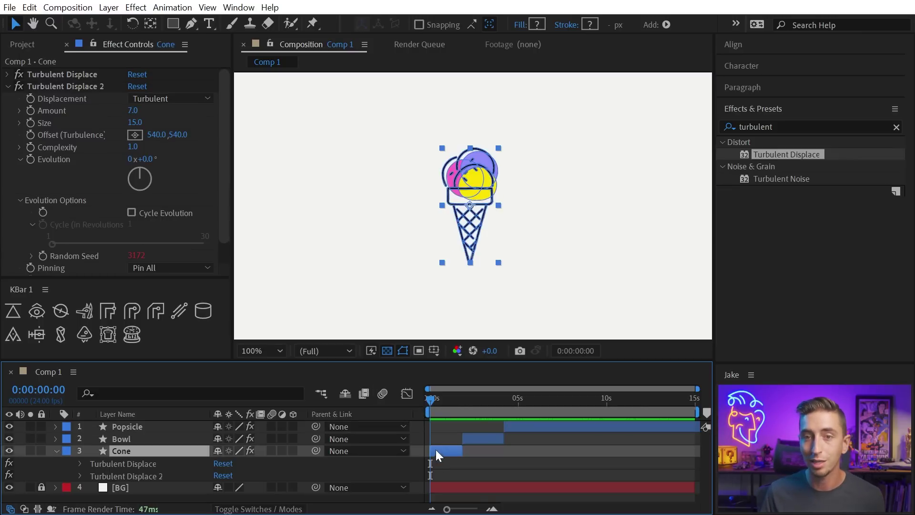
left_click(7, 86)
left_click(793, 126)
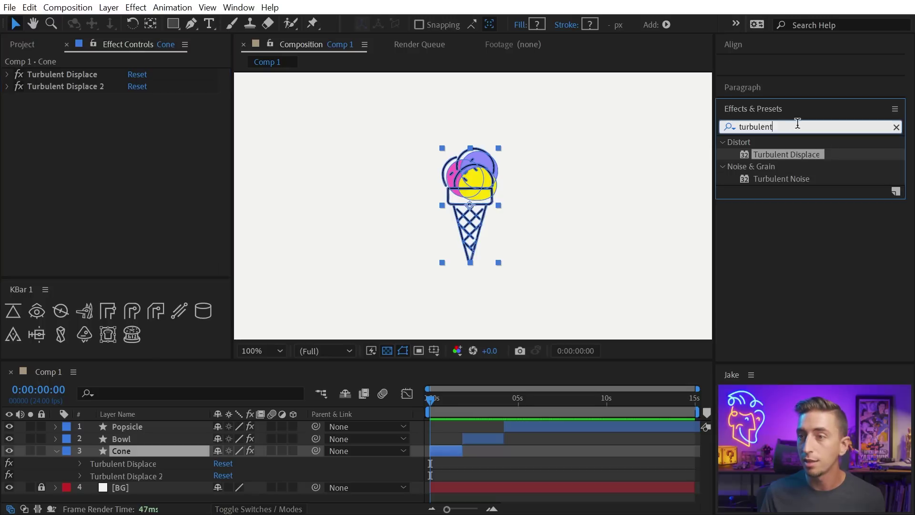
type("transform")
left_click_drag(784, 154, 105, 145)
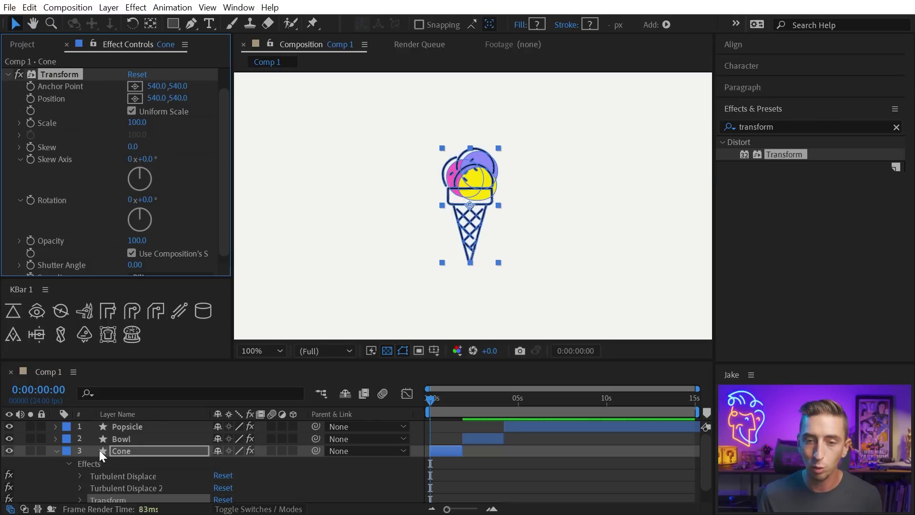
Expand the Cone layer's effects in the timeline and scrub the Transform Position to offset the cone
left_click(54, 451)
left_click(55, 452)
scroll(67, 461, "down", 1)
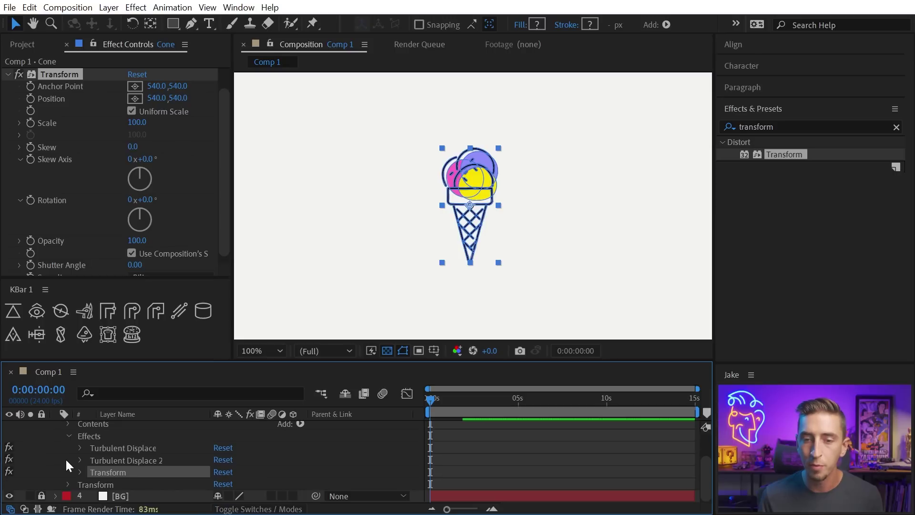
left_click(68, 485)
scroll(92, 481, "down", 2)
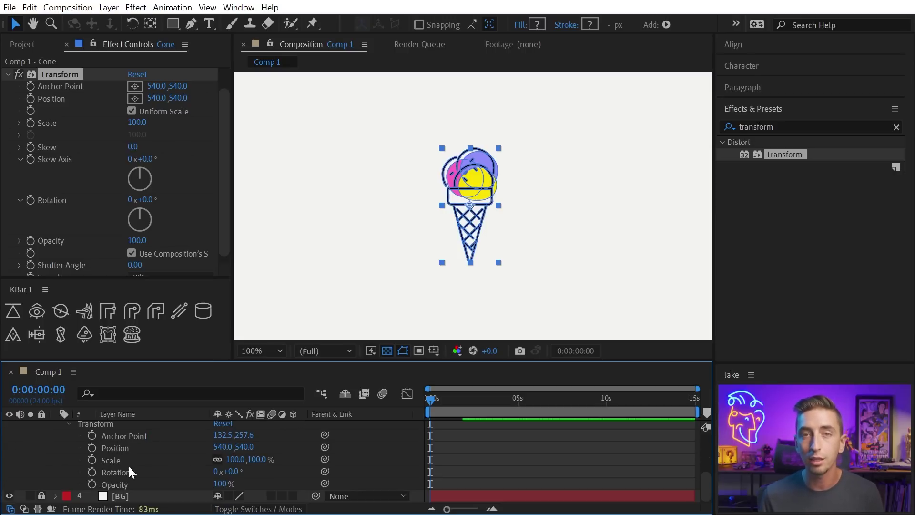
scroll(128, 465, "up", 3)
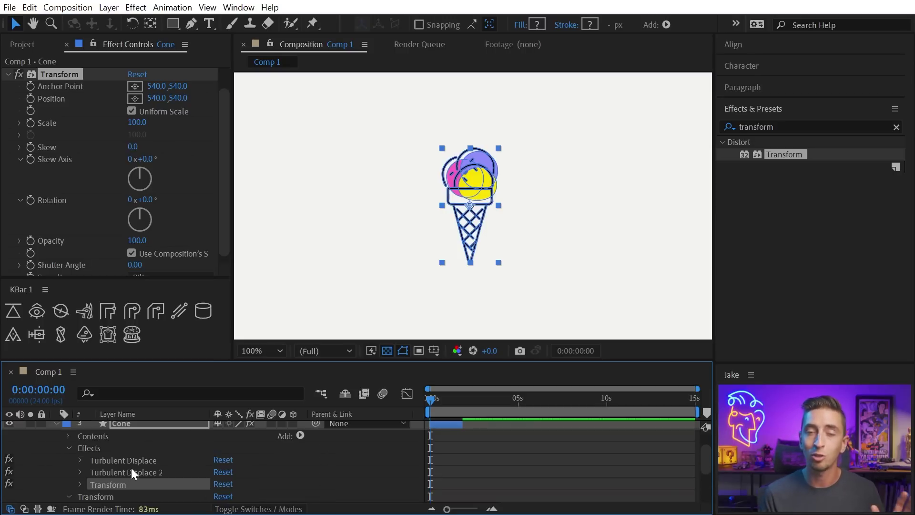
scroll(131, 467, "down", 3)
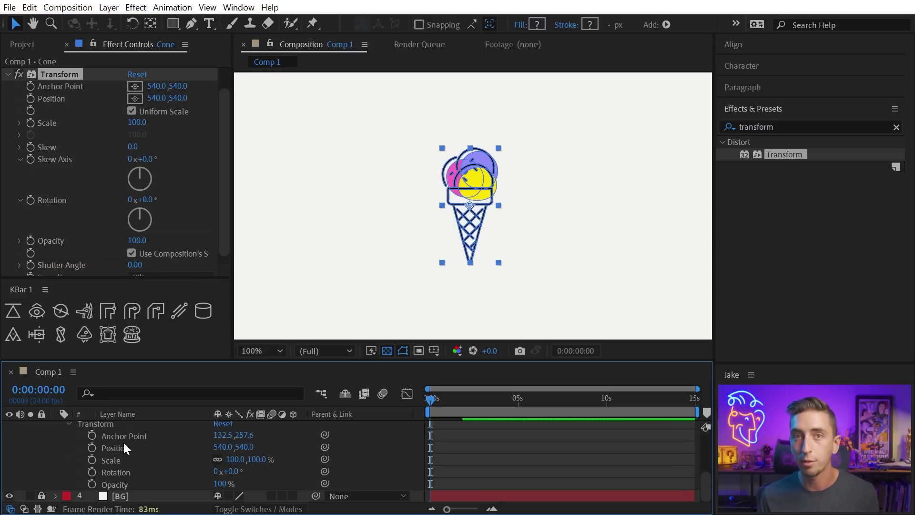
scroll(119, 448, "up", 3)
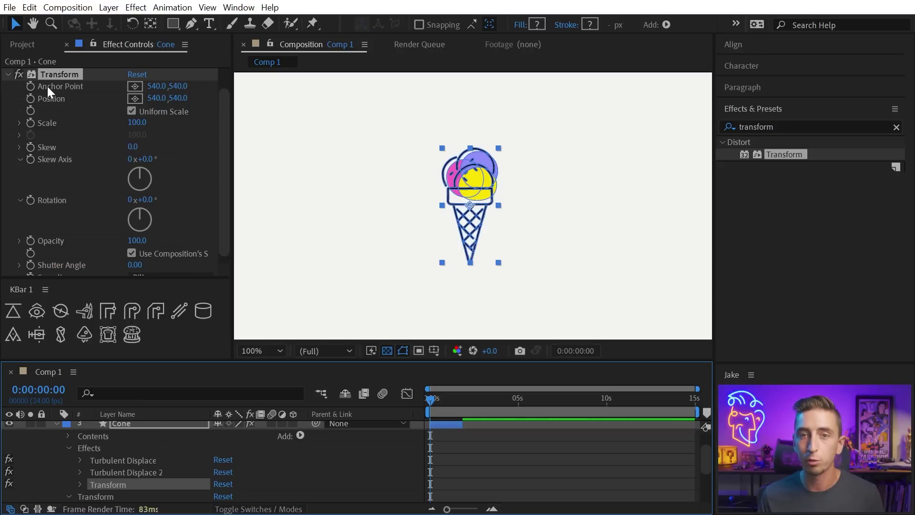
left_click(49, 71)
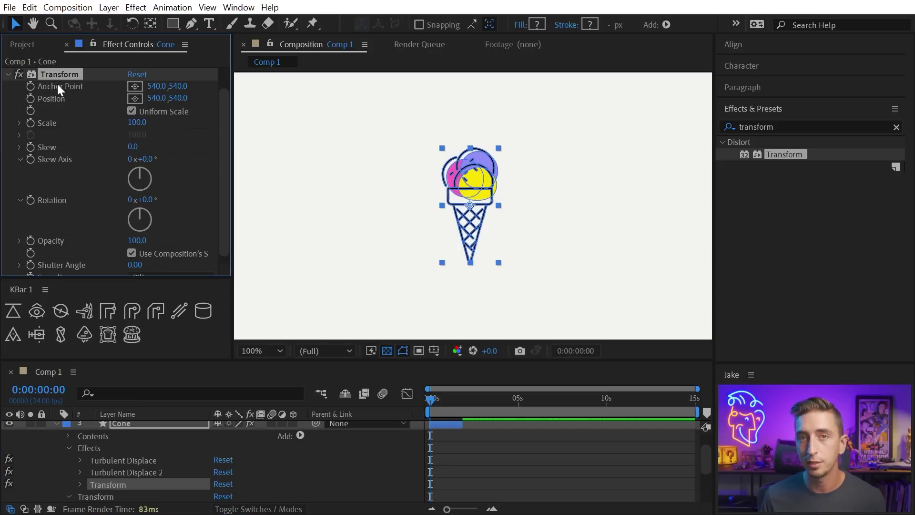
mouse_move(182, 97)
left_mouse_down()
mouse_move(278, 107)
mouse_move(226, 100)
mouse_move(296, 84)
mouse_move(150, 80)
mouse_move(189, 84)
left_mouse_up()
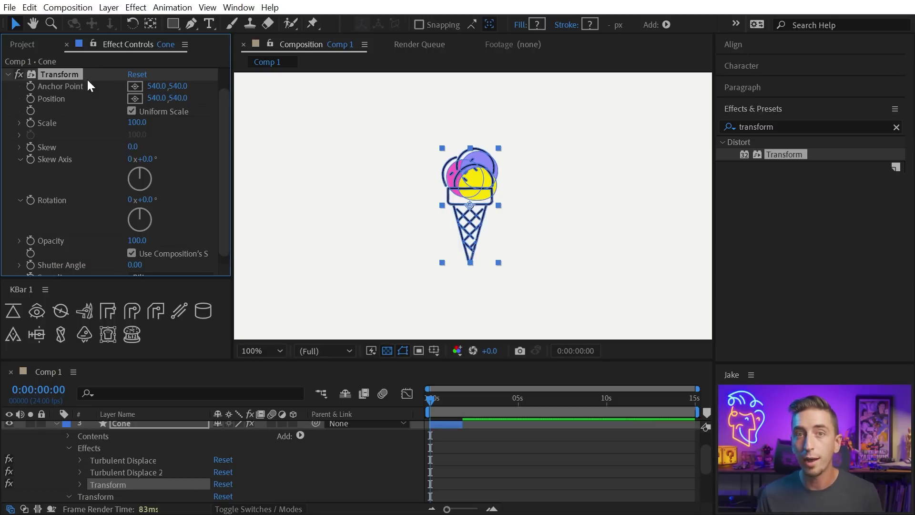
Expand the Transform effect and pick-whip its Position to the Anchor Point
left_click(46, 98)
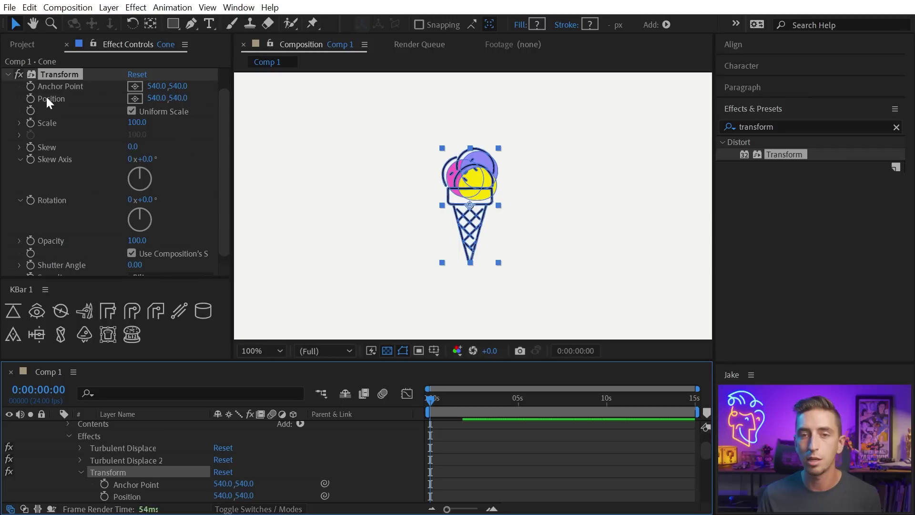
scroll(164, 460, "down", 2)
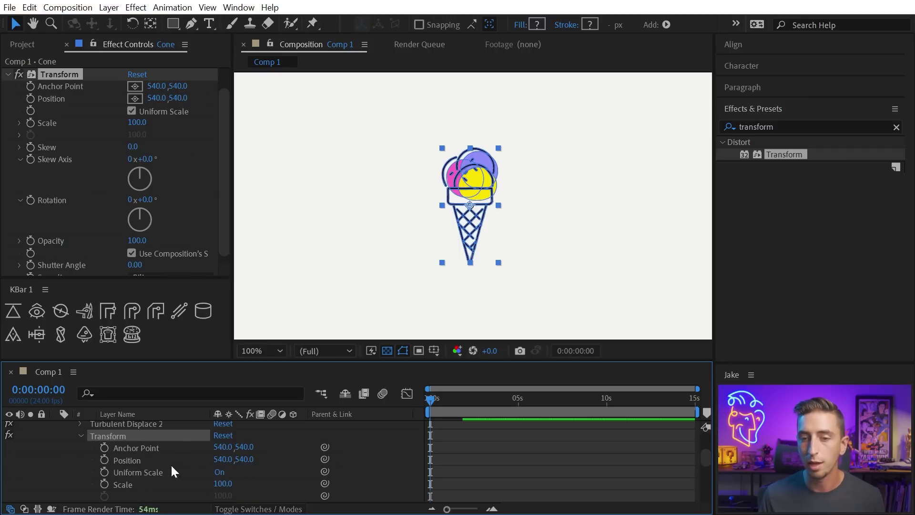
left_click(137, 462)
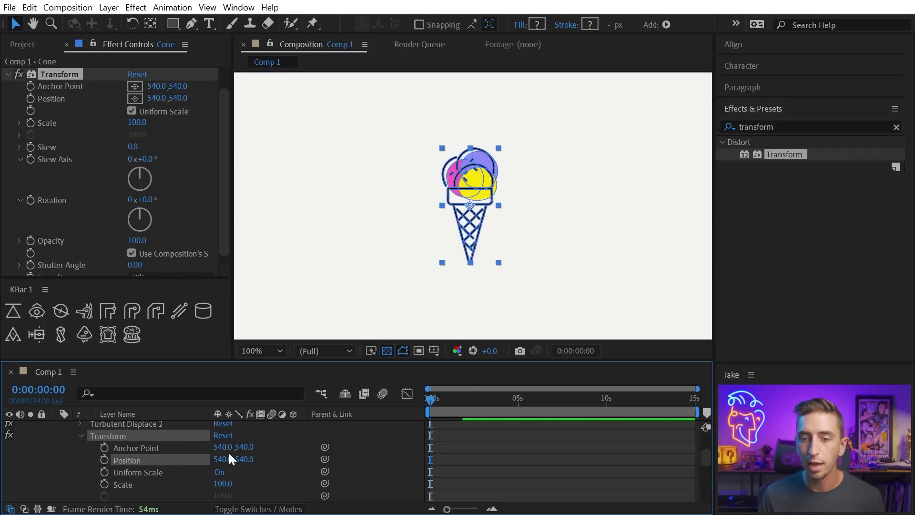
left_click_drag(326, 459, 144, 448)
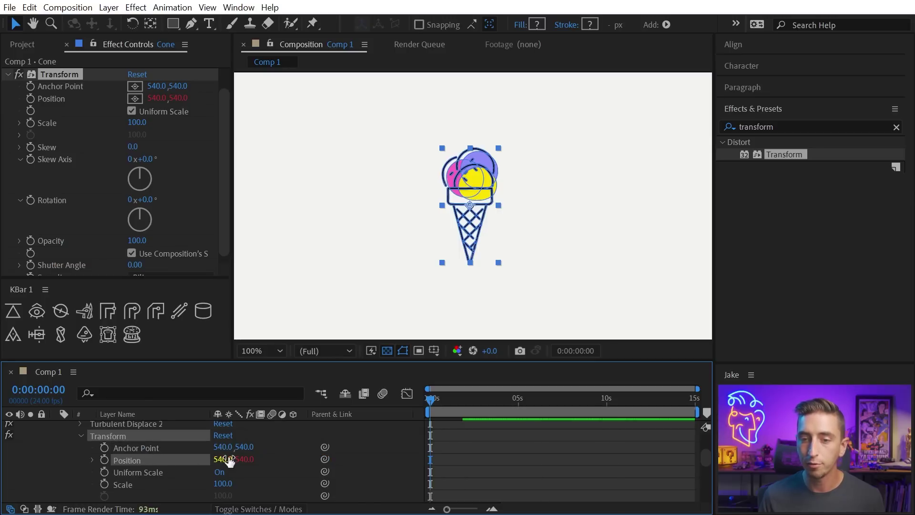
left_click_drag(249, 450, 283, 442)
Move the anchor onto the cone's bottom tip at about 540, 659.6 and select Uniform Scale
left_click_drag(470, 205, 470, 263)
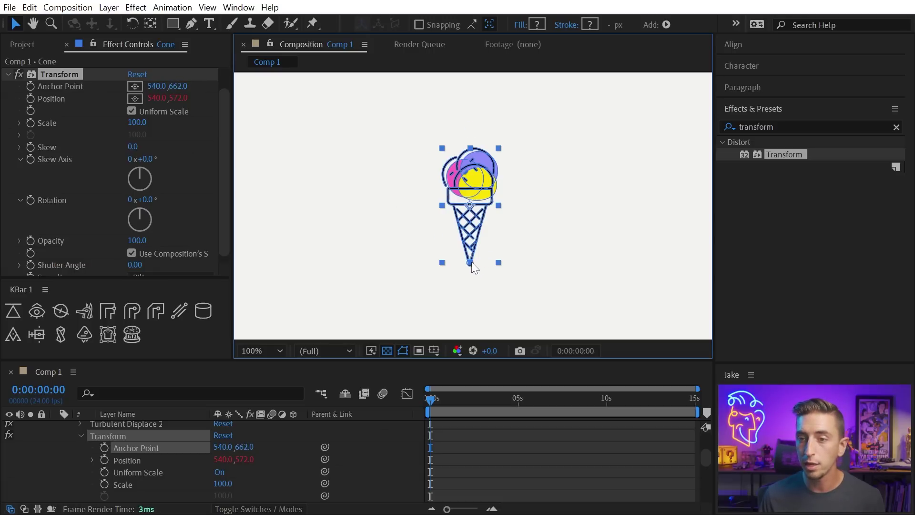
scroll(472, 267, "up", 5)
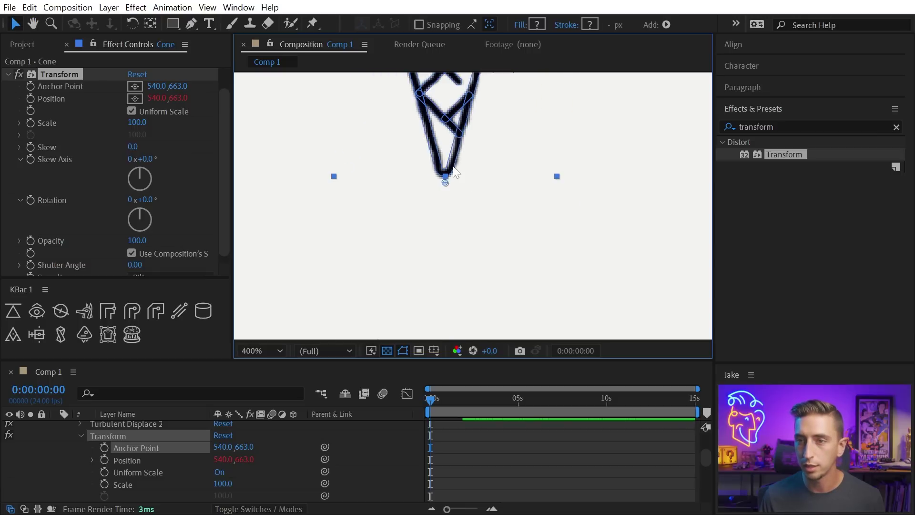
left_click_drag(418, 161, 418, 152)
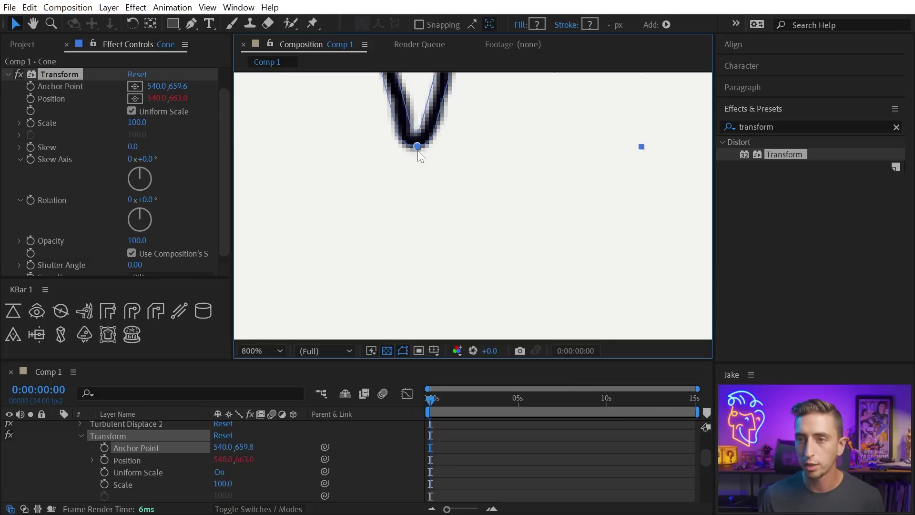
scroll(425, 126, "down", 4)
left_click_drag(478, 117, 488, 236)
scroll(138, 468, "down", 3)
left_click(126, 450)
left_click(144, 437)
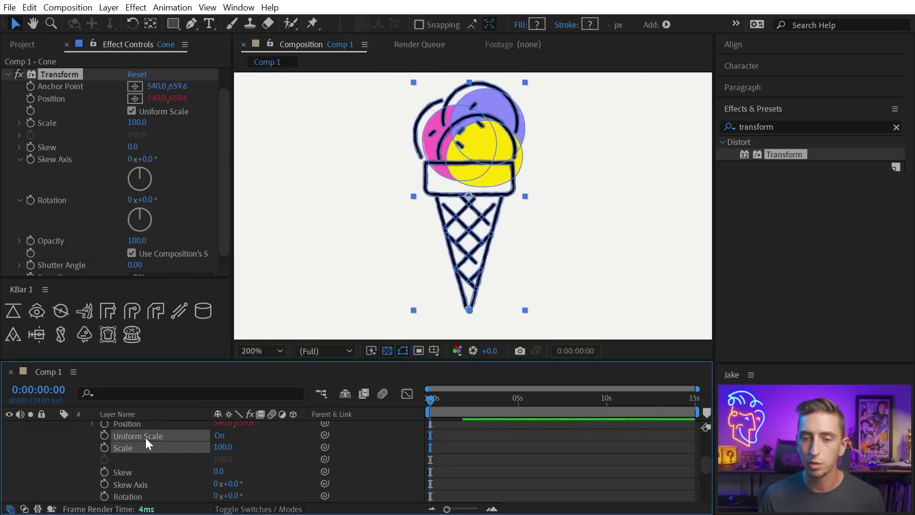
Uncheck Uniform Scale and drive Scale Height with 200-effect("Transform")("Scale Width");
left_click(219, 436)
left_click(153, 457)
left_click(149, 451)
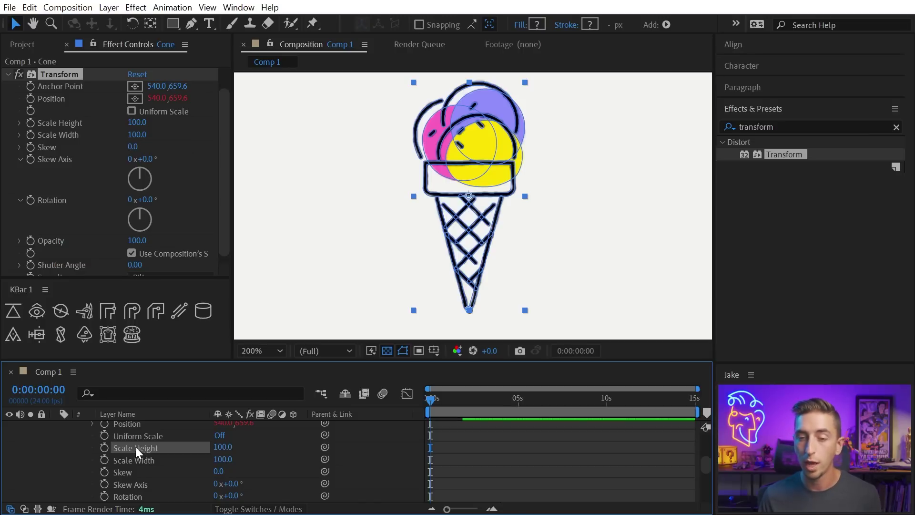
left_click(104, 448, "alt")
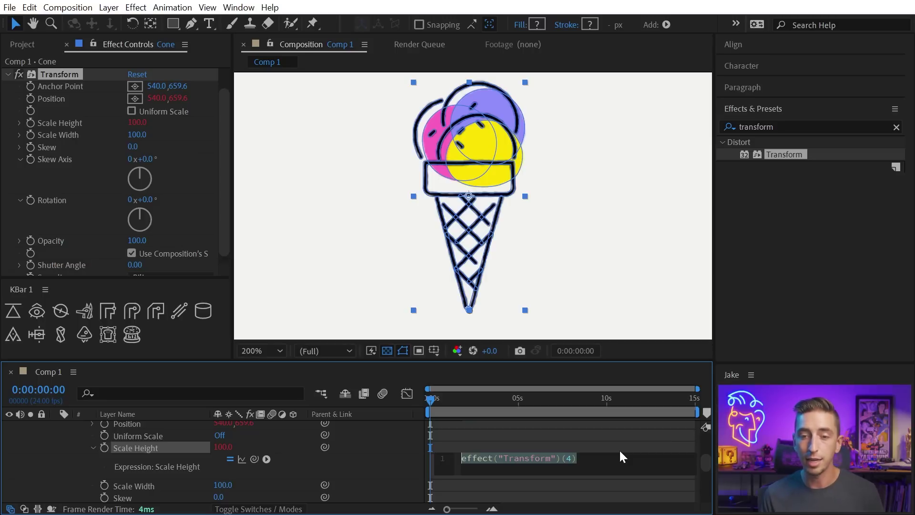
type("200")
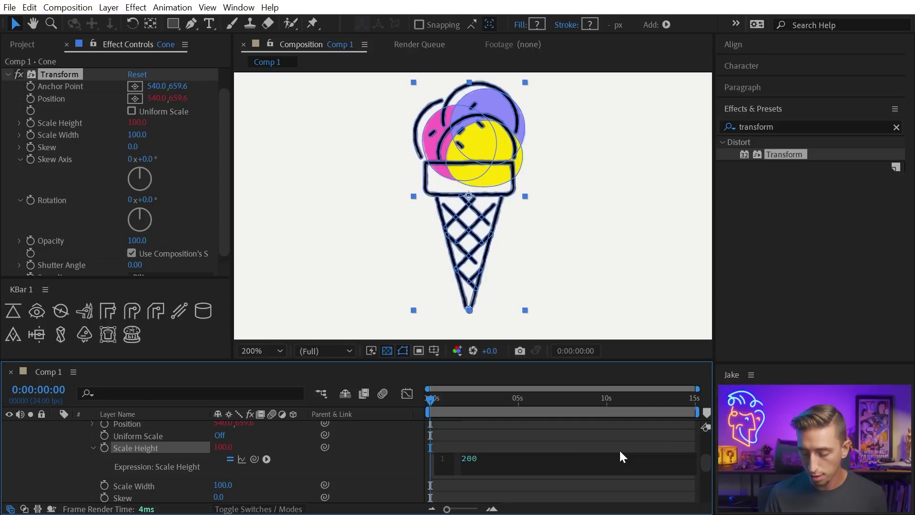
type("-")
left_click_drag(254, 459, 142, 485)
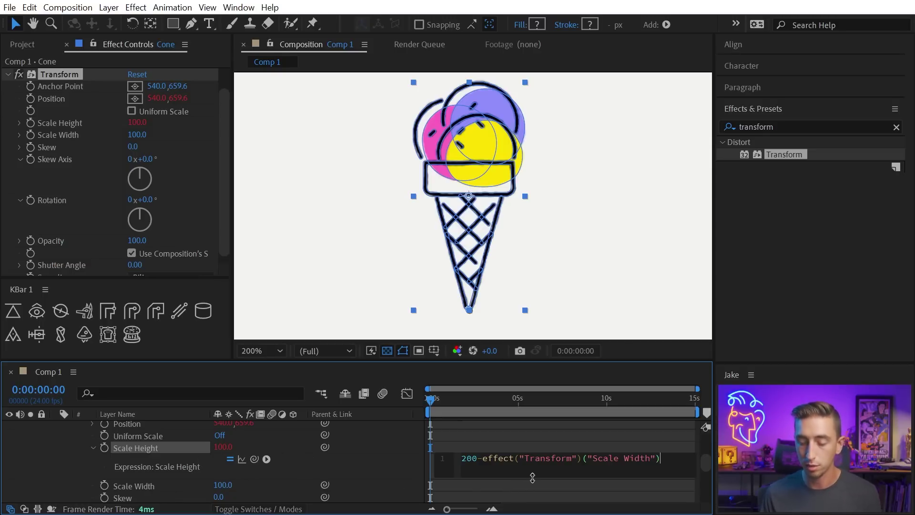
type(";")
left_click(381, 460)
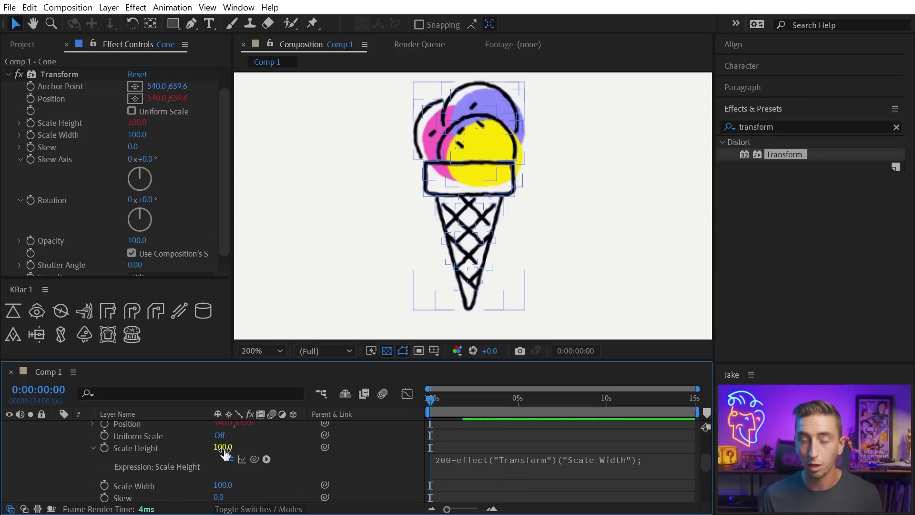
Scrub Scale Width to 137 to test the squash, keeping the anchor on the cone's tip
left_click_drag(226, 485, 252, 486)
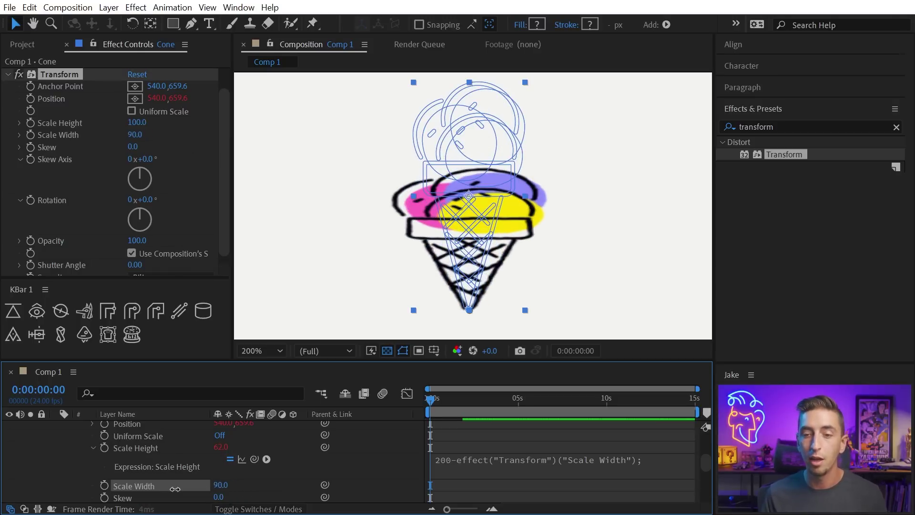
mouse_move(222, 485)
left_mouse_down()
mouse_move(171, 478)
mouse_move(232, 478)
mouse_move(182, 478)
mouse_move(223, 478)
left_mouse_up()
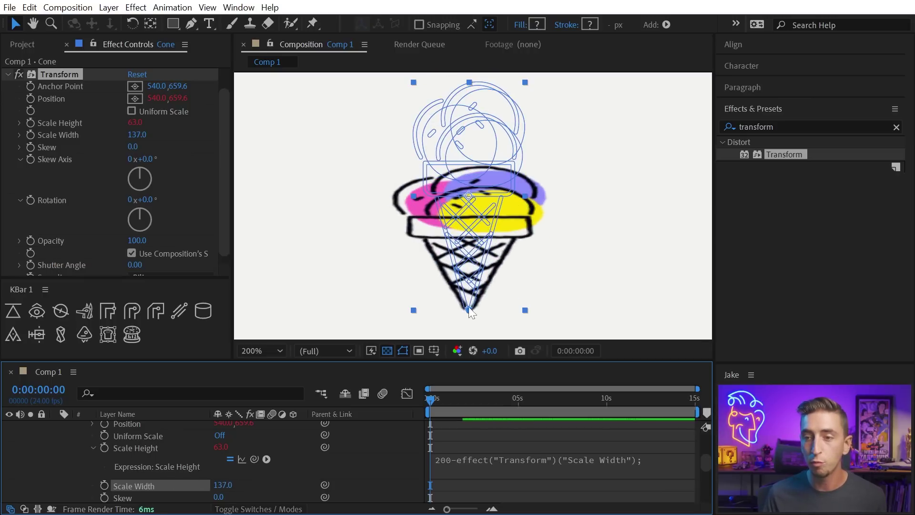
left_click_drag(469, 310, 471, 84)
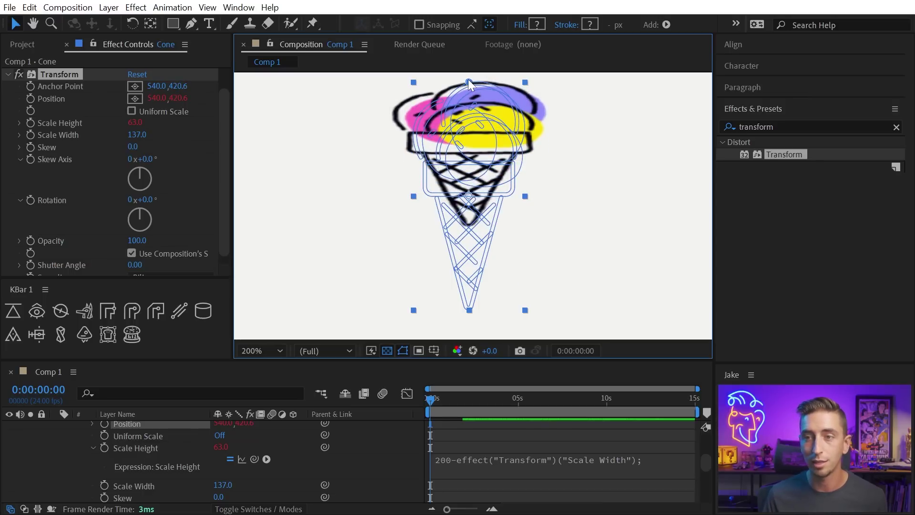
left_click_drag(470, 83, 471, 311)
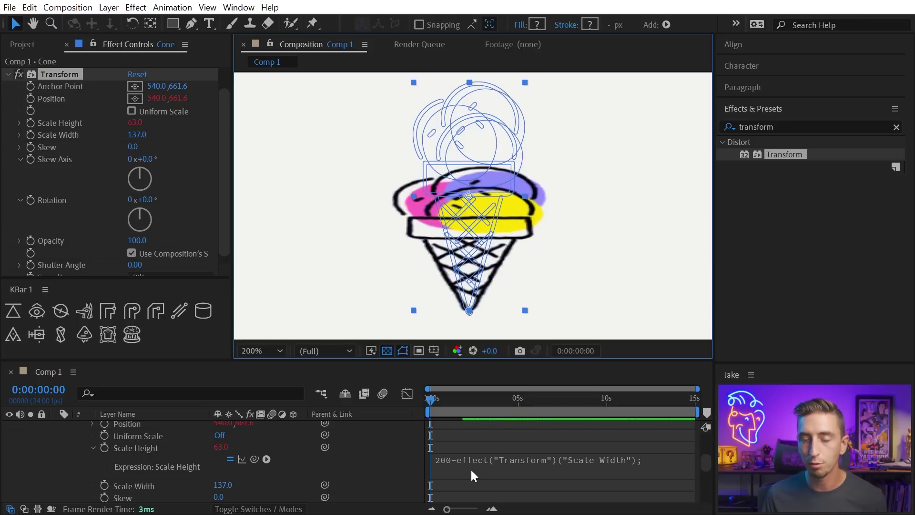
scroll(126, 444, "up", 3)
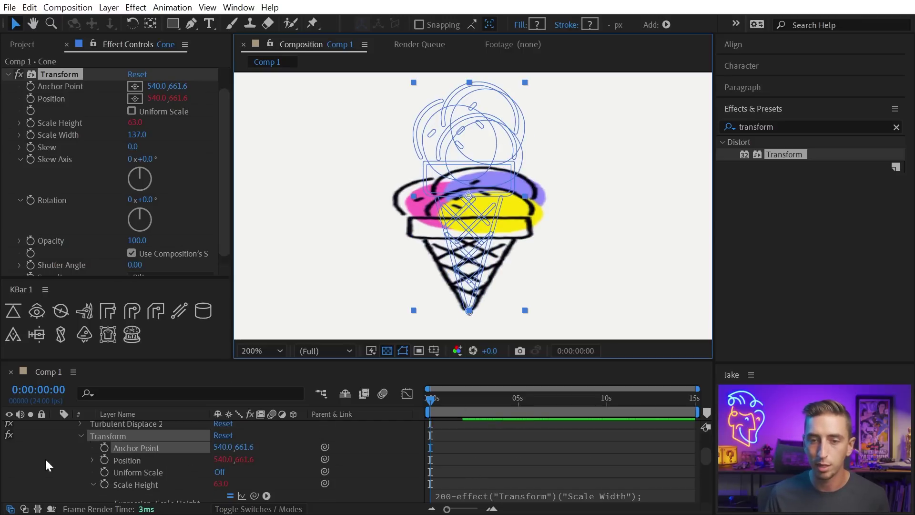
Dismiss the Save Animation Preset menu, clear the effects search and expand * Animation Presets
left_click(45, 458)
left_click(105, 435)
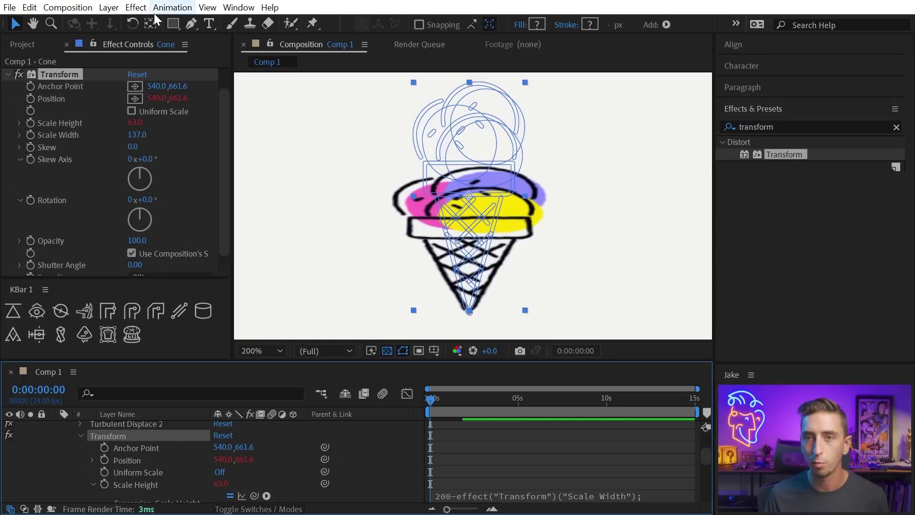
left_click(172, 7)
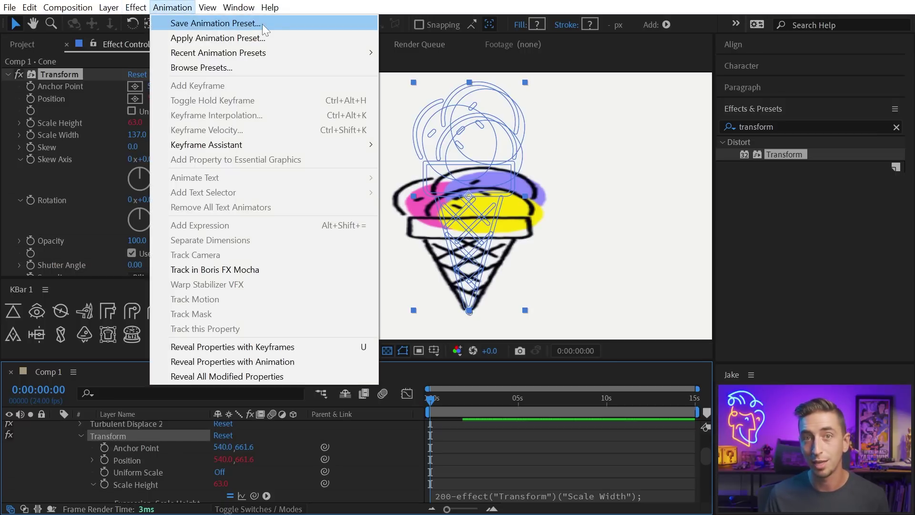
key("Escape")
left_click(897, 127)
left_click(722, 142)
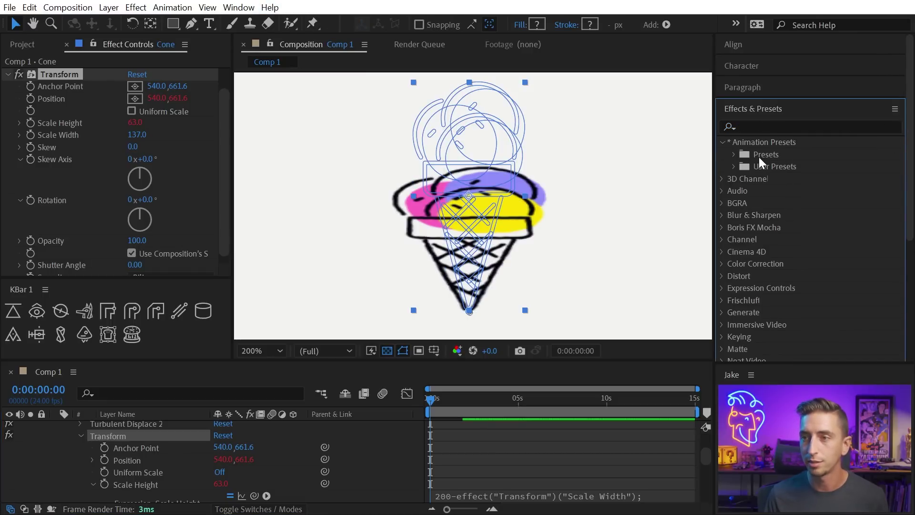
Keyframe the Cone's Transform Scale Width at 100 on frame 0
scroll(141, 473, "down", 2)
right_click(140, 472)
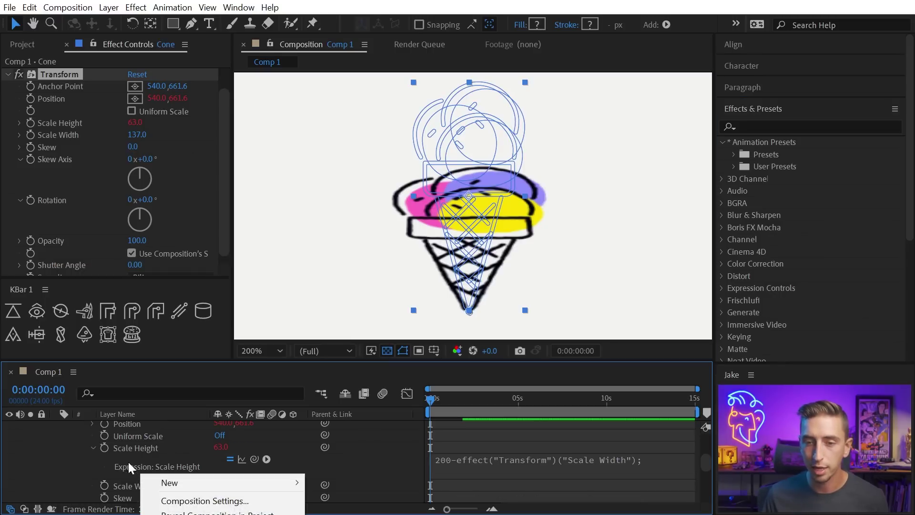
left_click(123, 465)
left_click(104, 485)
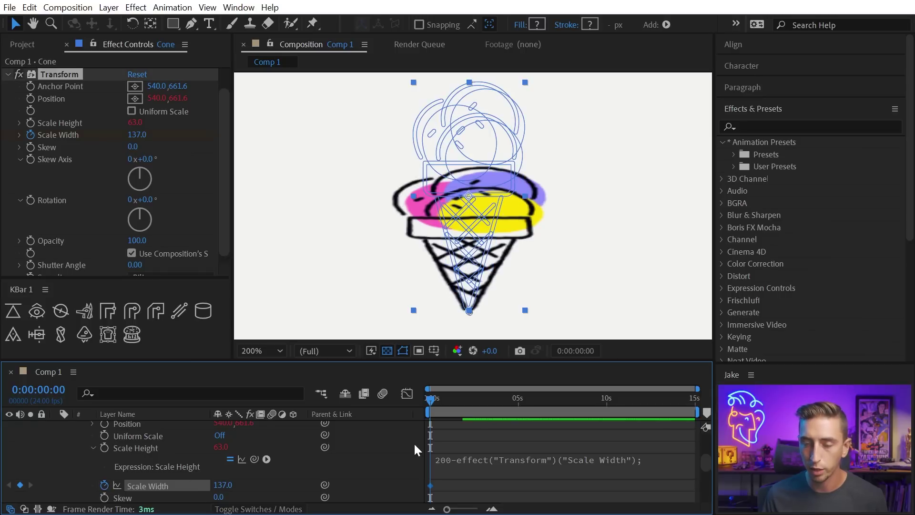
key("u")
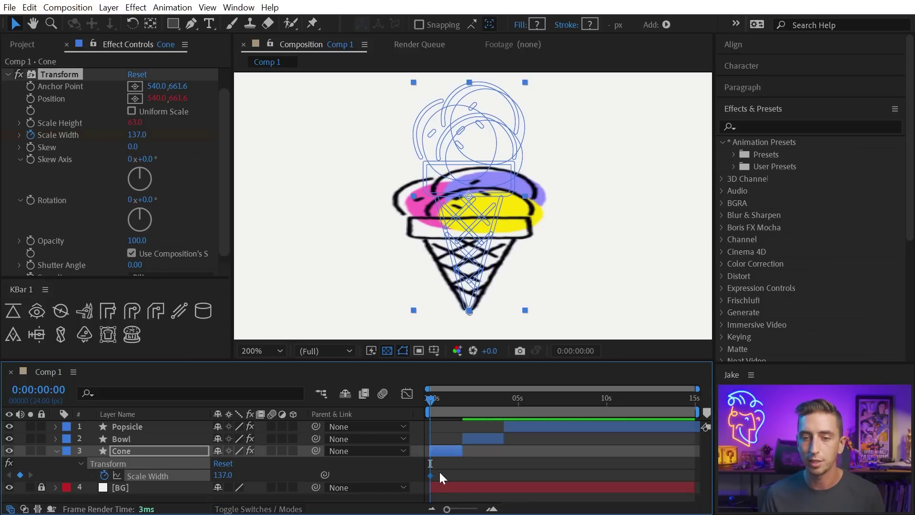
key("equal")
left_click(224, 475)
type("100")
key("Return")
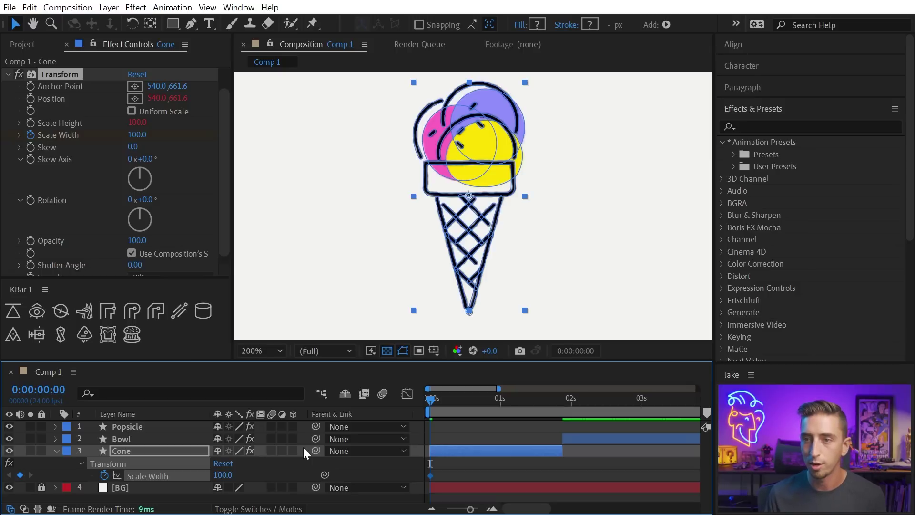
left_click(473, 455)
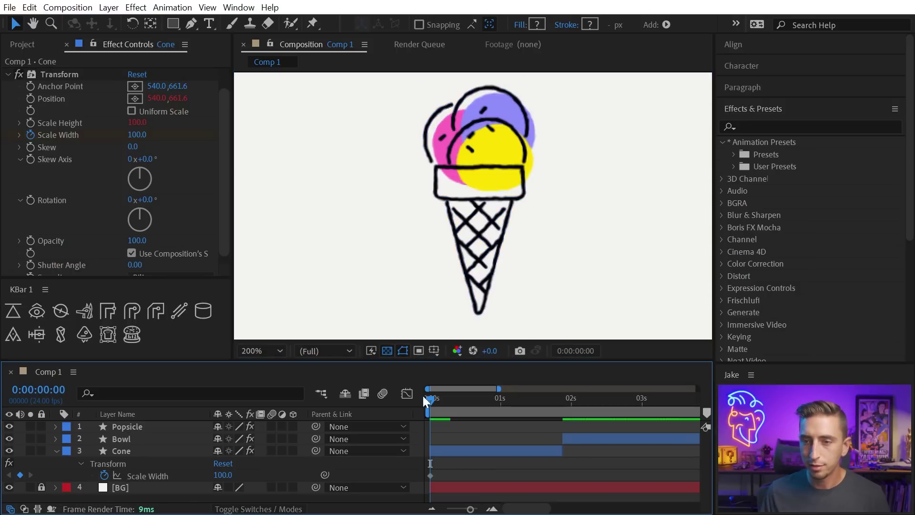
Set a Scale Width keyframe of 70 at frame 6
left_click_drag(428, 399, 450, 399)
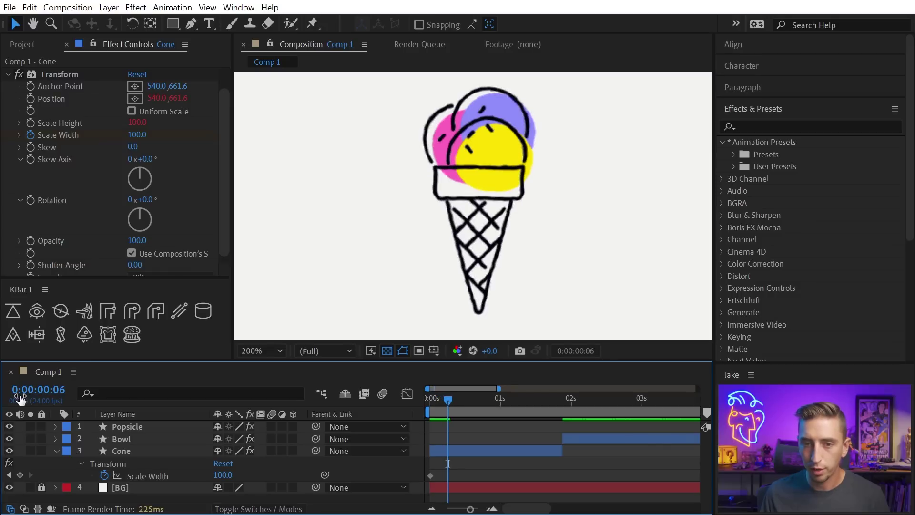
left_click_drag(223, 475, 205, 477)
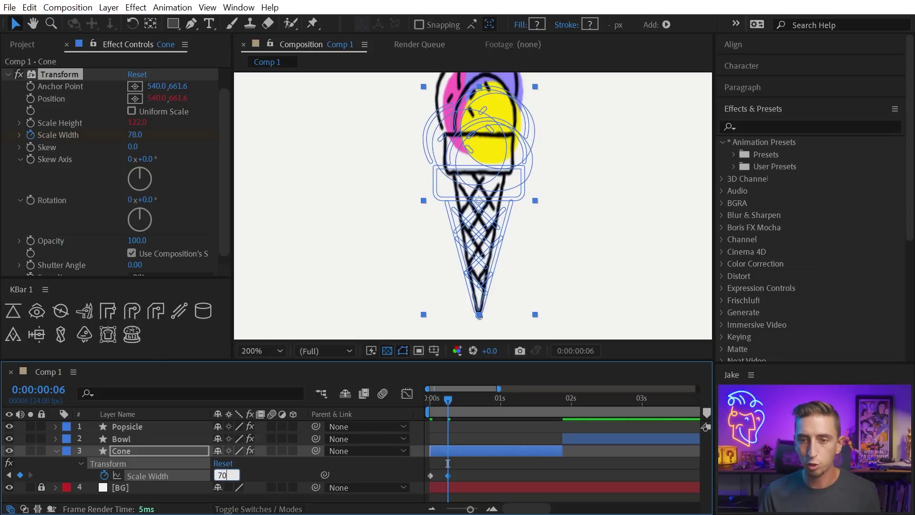
type("70")
key("Return")
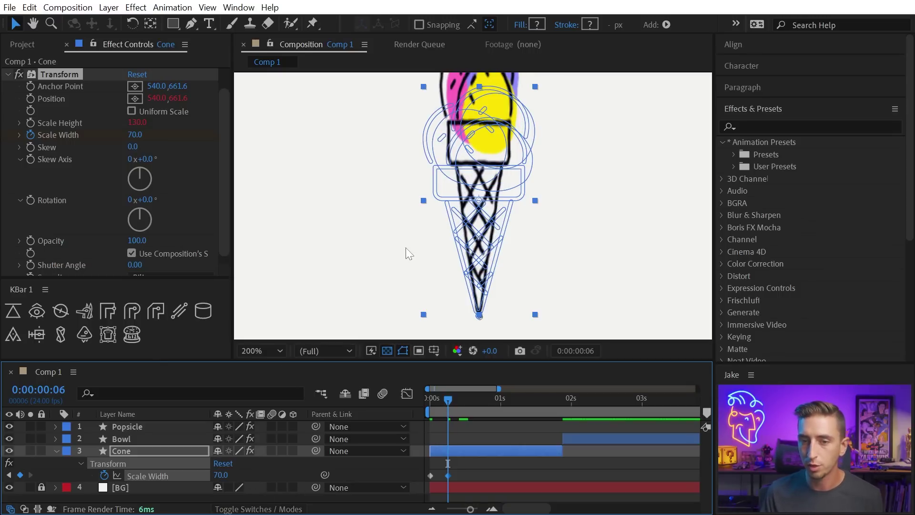
scroll(407, 247, "down", 1)
key("v")
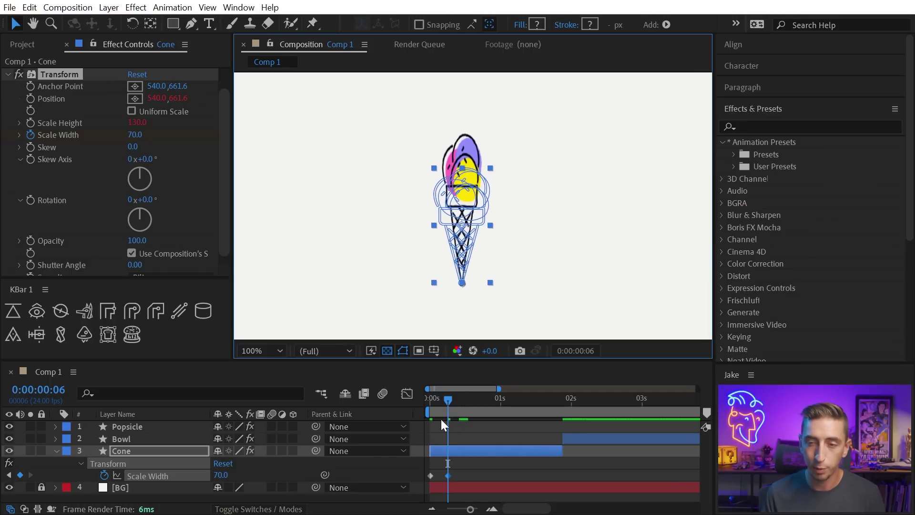
Set Scale Width to 160 at frame 9 and preview the squash
key("Page_Down")
key("Page_Down")
key("Page_Down")
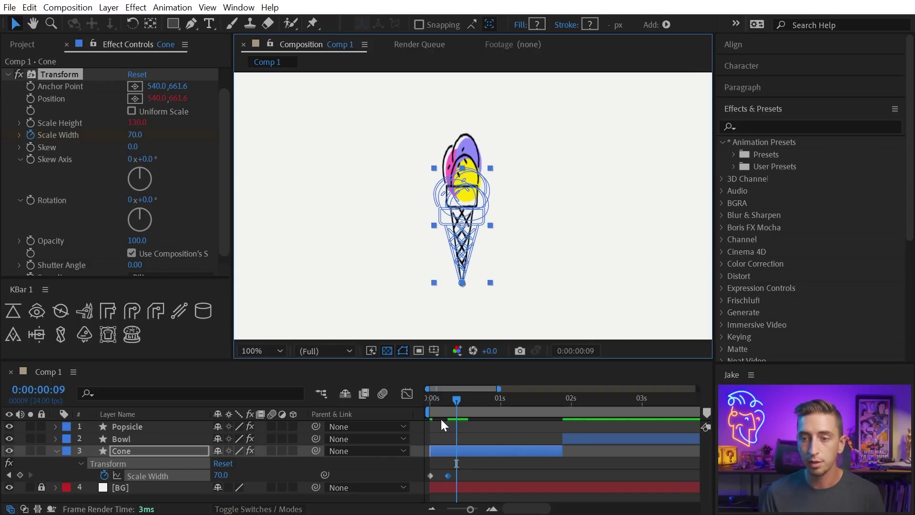
left_click_drag(221, 475, 285, 471)
left_click(224, 474)
type("160")
key("Return")
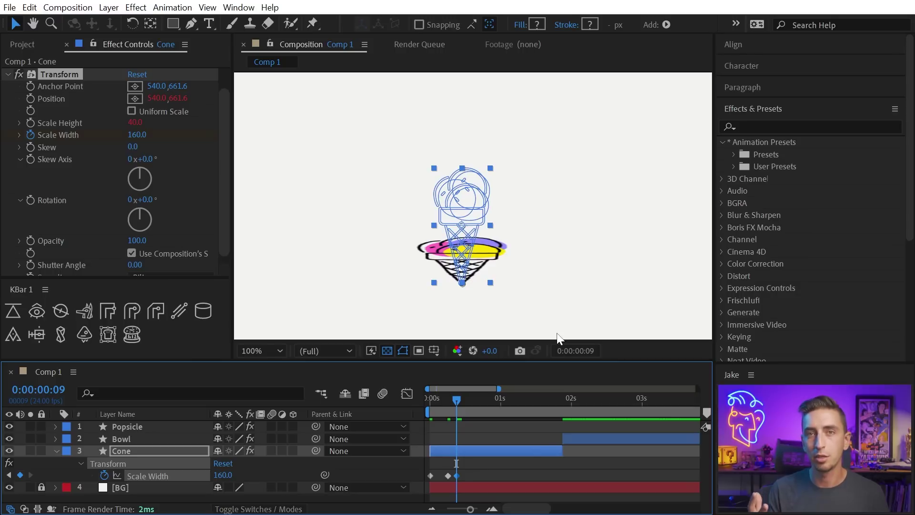
key("space")
key("space")
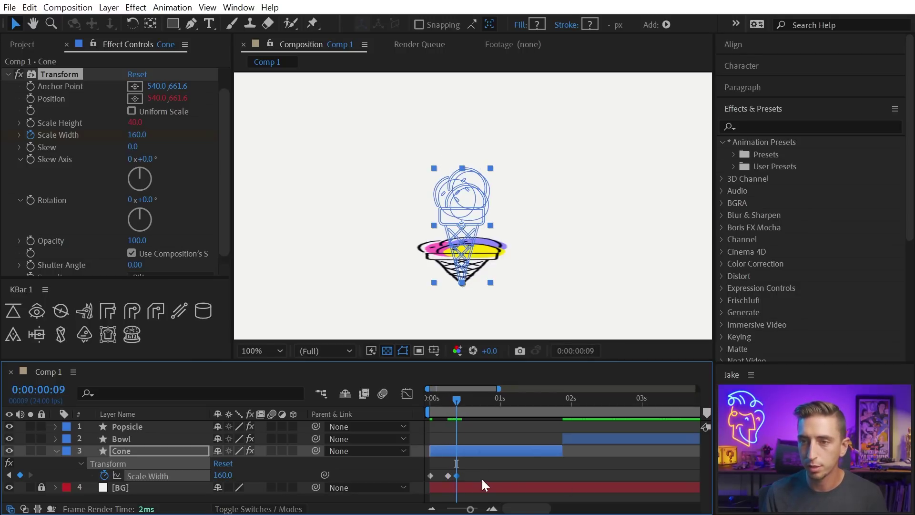
Key the cone's Scale Width at 50% on frame 12, then wider at frame 16
key("Page_Down")
key("Page_Down")
key("Page_Down")
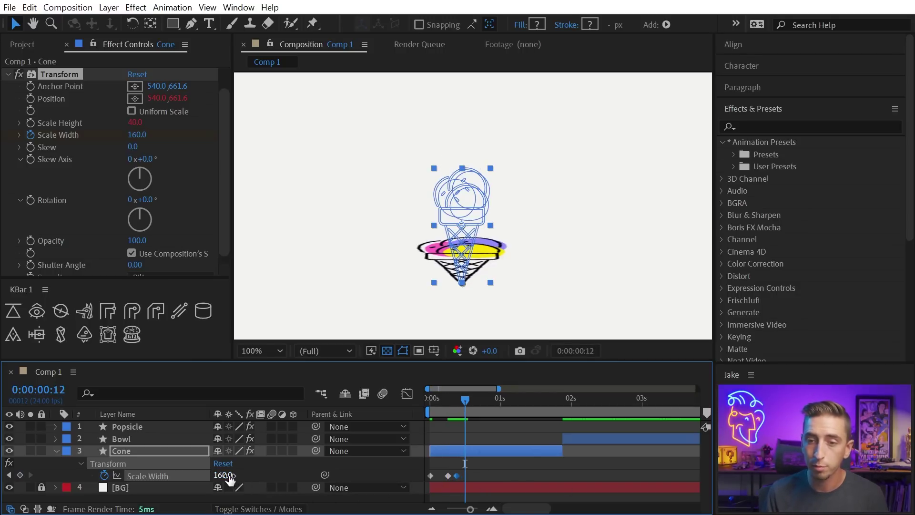
left_click_drag(223, 476, 150, 473)
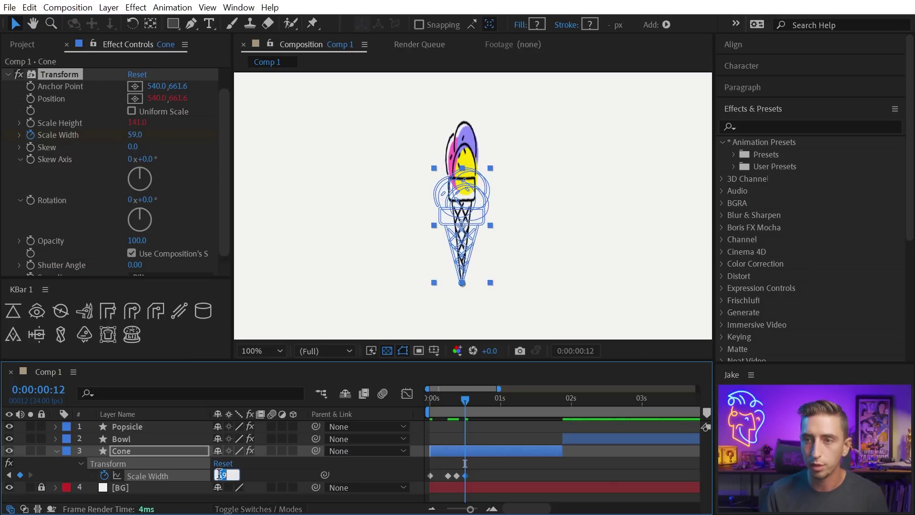
type("50")
key("Return")
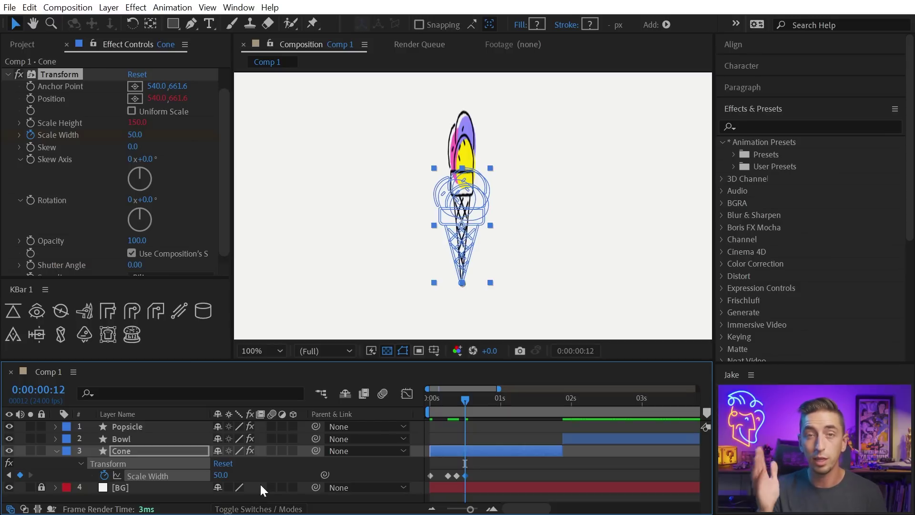
key("Page_Down")
key("Page_Down")
key("Page_Down")
key("Page_Down")
left_click_drag(226, 480, 260, 472)
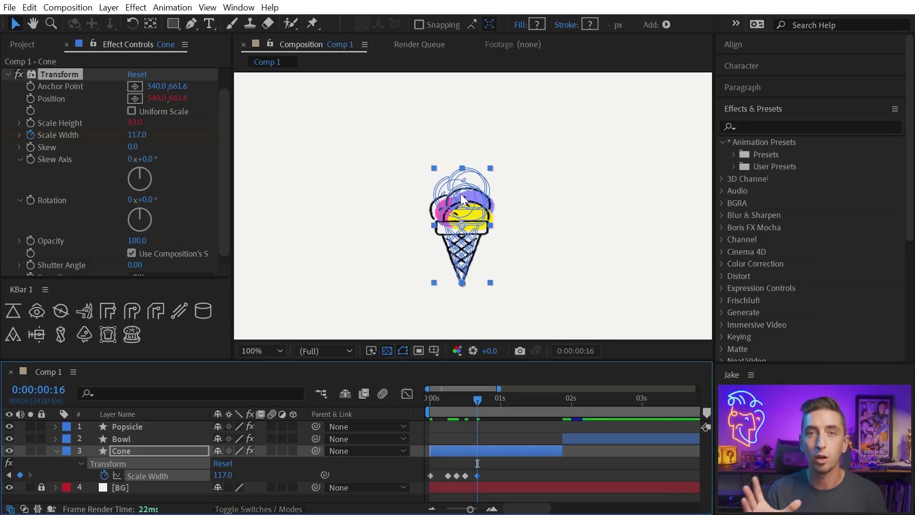
Key a slightly narrower width at frame 19, slightly wider at 22, and 100 at 0:00:01:01
key("Page_Down")
key("Page_Down")
key("Page_Down")
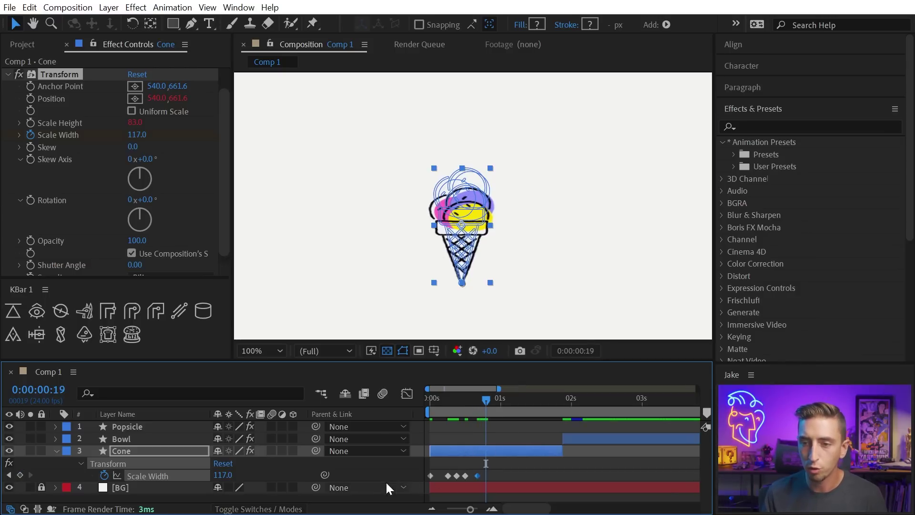
left_click_drag(218, 474, 206, 475)
key("Page_Down")
key("Page_Down")
key("Page_Down")
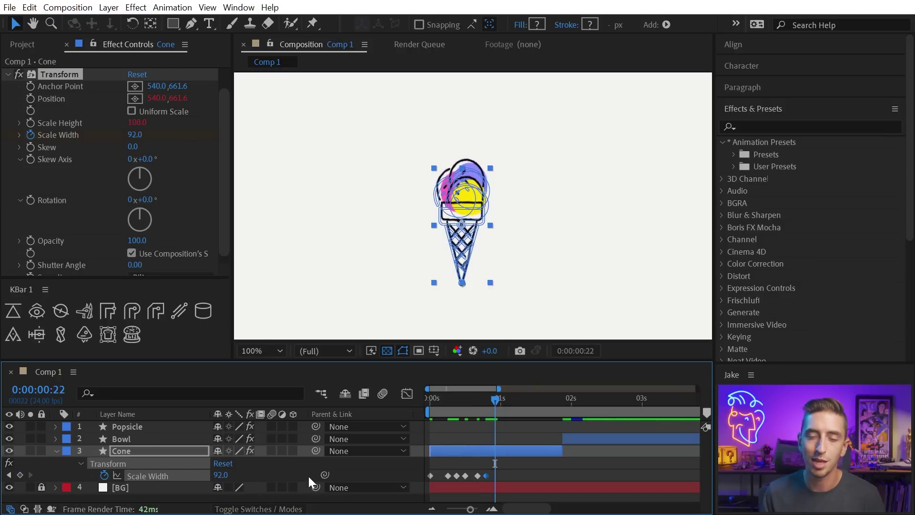
left_click_drag(220, 475, 230, 476)
key("Page_Down")
key("Page_Down")
key("Page_Down")
left_click(217, 475)
type("100")
key("Return")
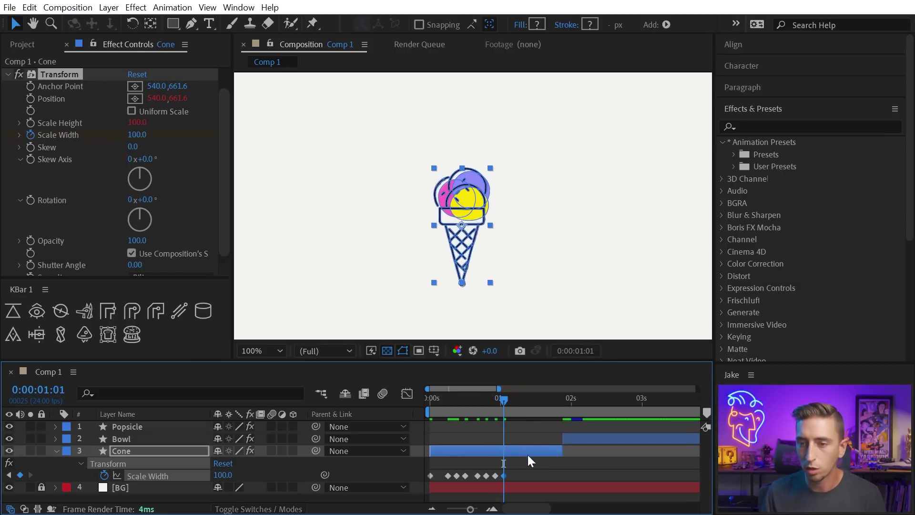
Easy-ease all the cone's Scale Width keyframes and end the work area at the last keyframe
left_click_drag(525, 463, 424, 480)
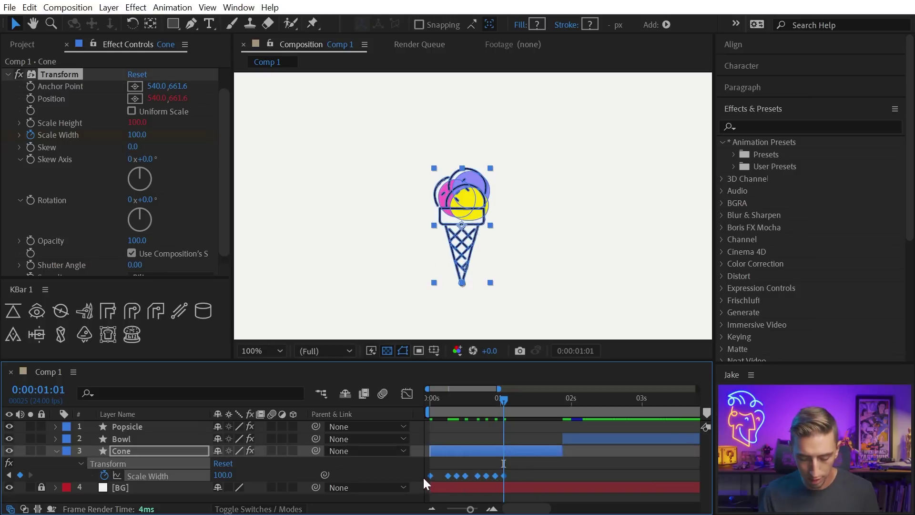
key("F9")
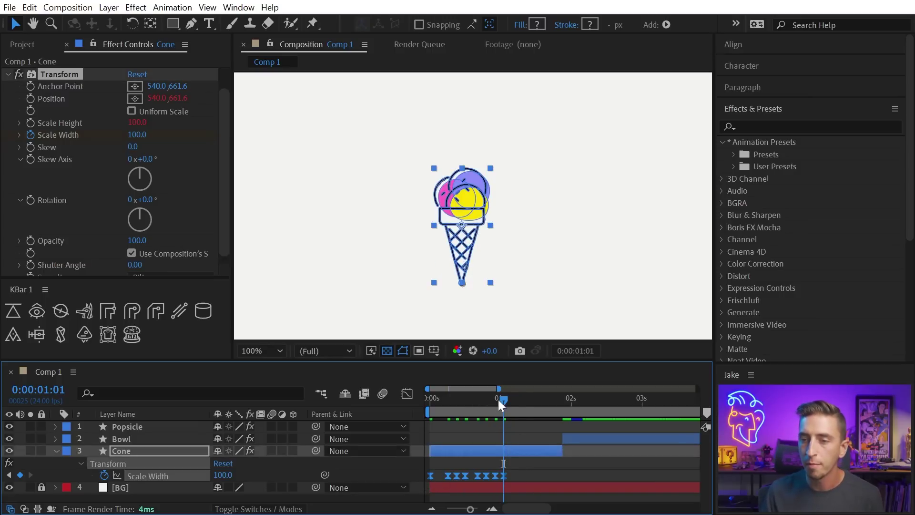
left_click_drag(499, 400, 527, 404)
key("n")
Preview the squash, then show the Scale Width value curve in an enlarged Graph Editor
key("Home")
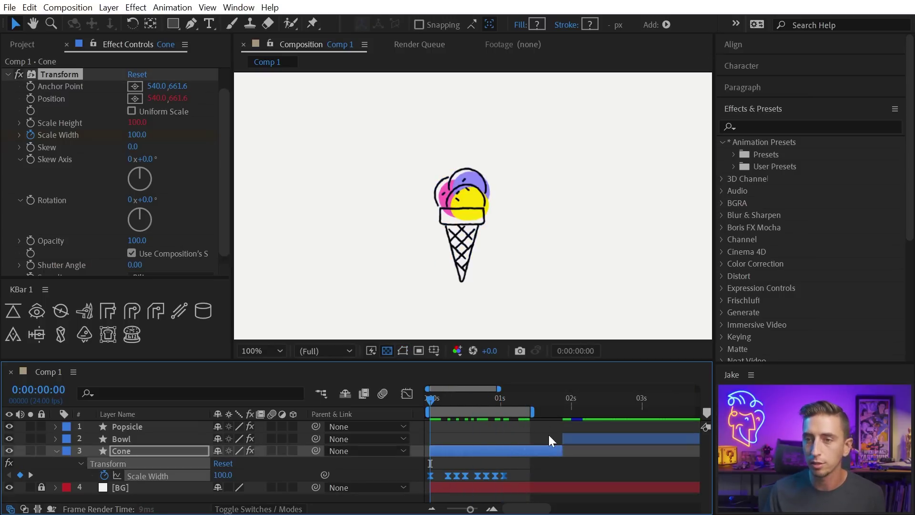
key("space")
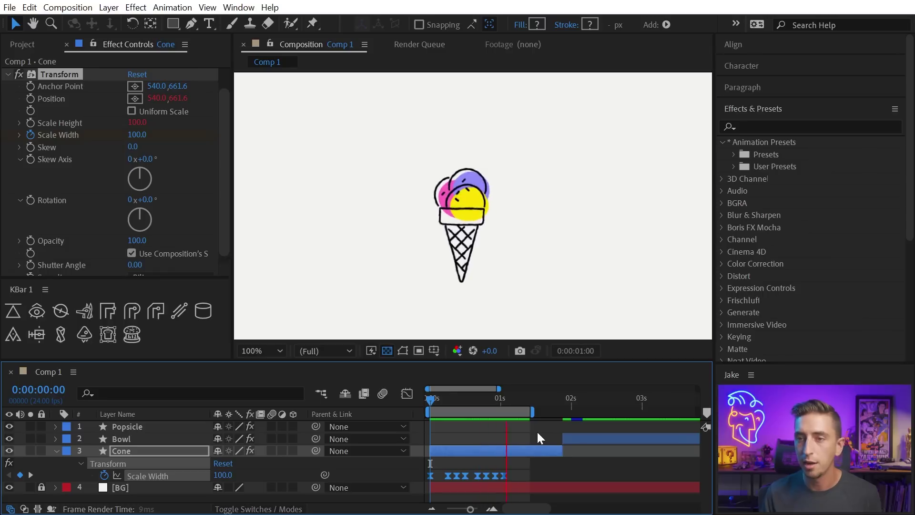
left_click(446, 402)
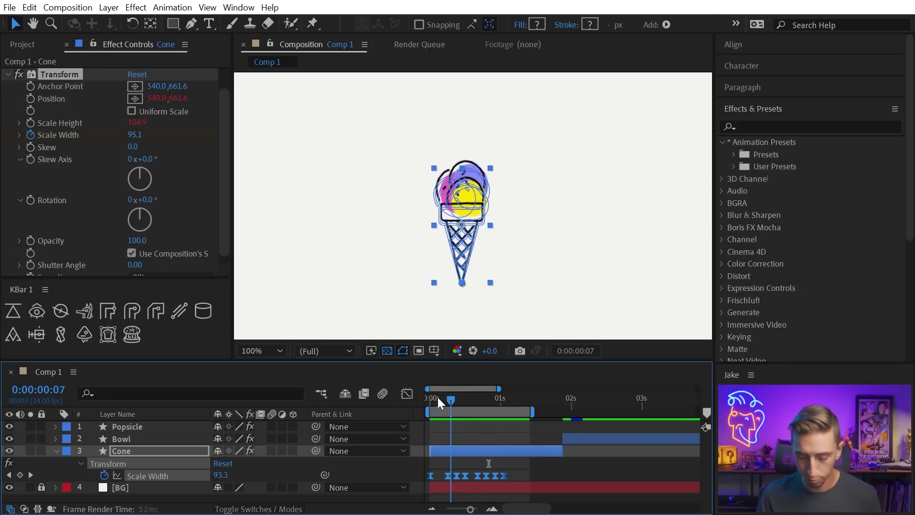
left_click(431, 398)
key("equal")
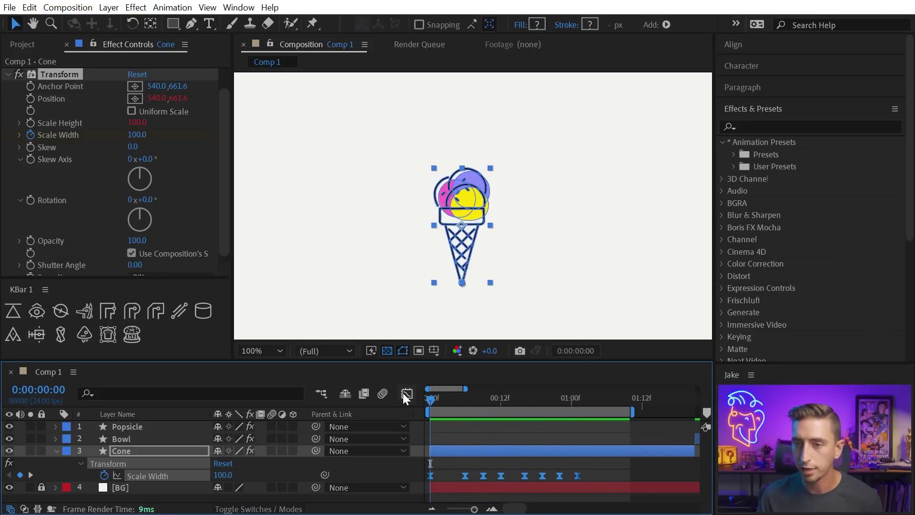
left_click(407, 394)
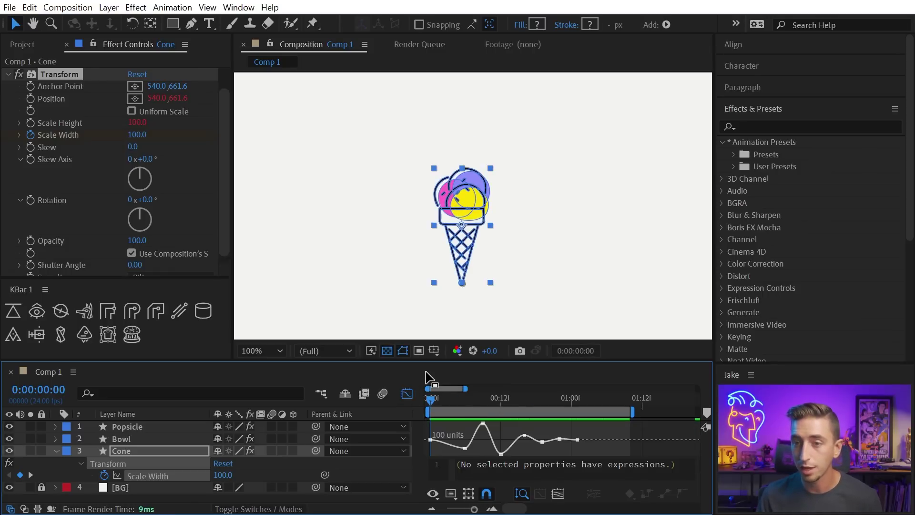
left_click_drag(423, 361, 423, 269)
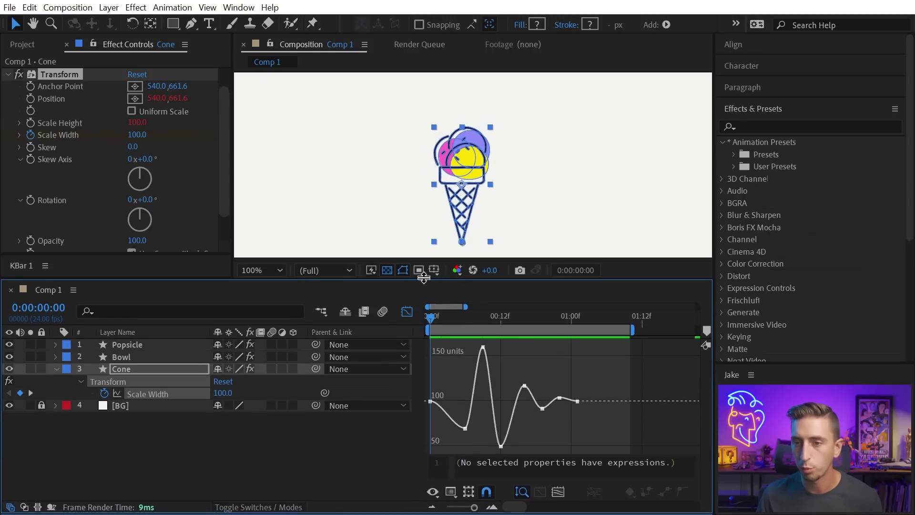
Pull out the first keyframes' Bezier handles to lengthen the ease on the Scale Width curve
left_click(451, 494)
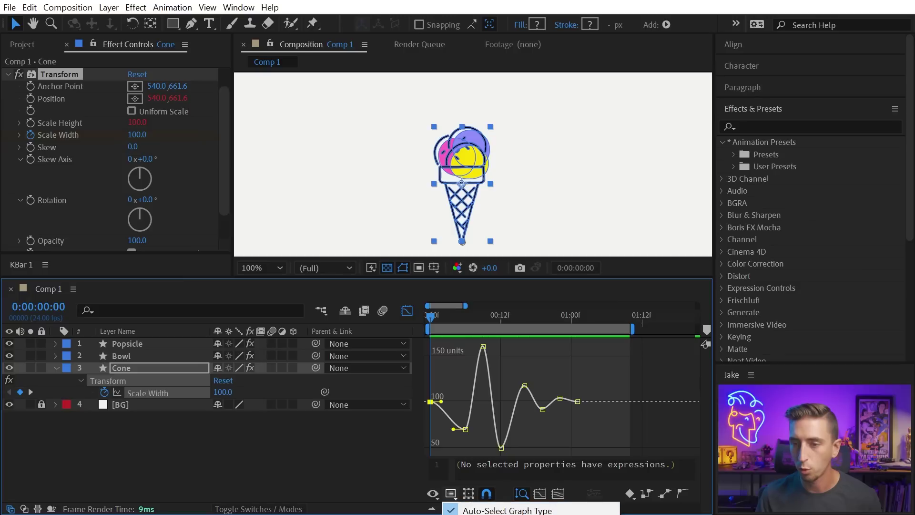
left_click(467, 428)
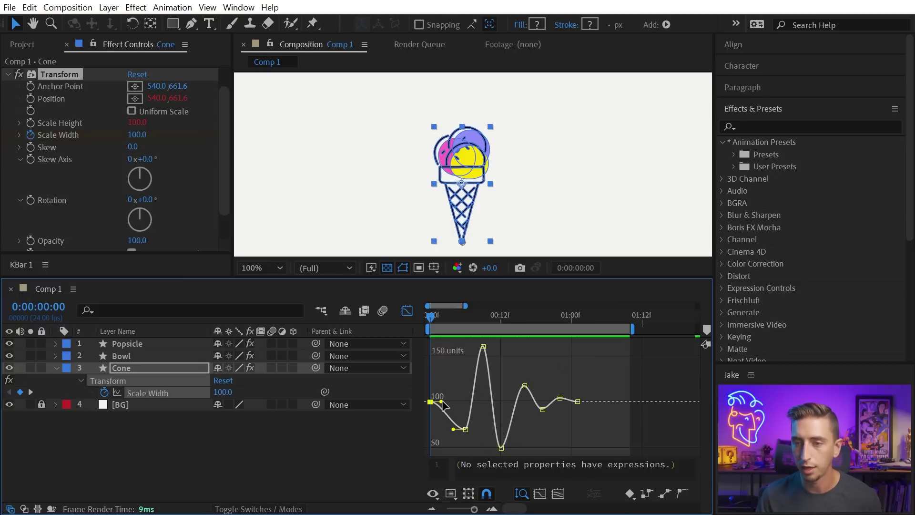
left_click_drag(442, 402, 457, 402)
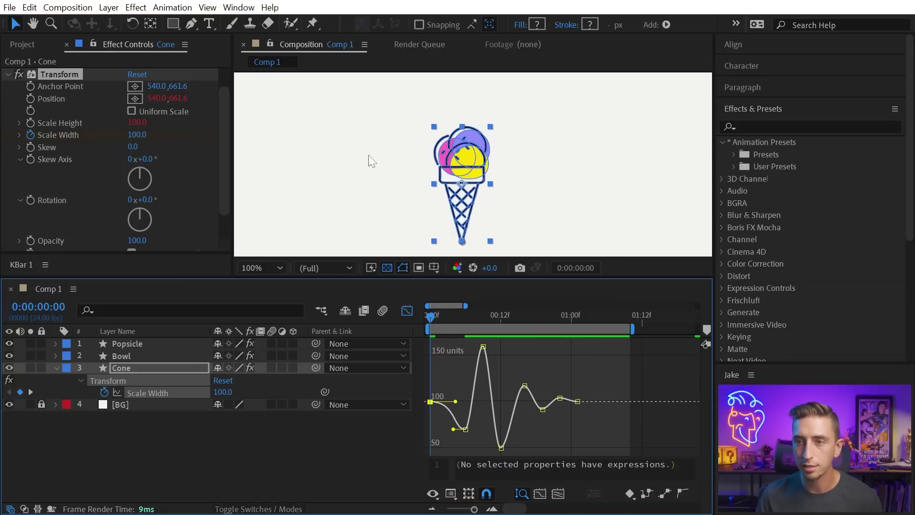
key("h")
left_click_drag(500, 198, 501, 177)
key("v")
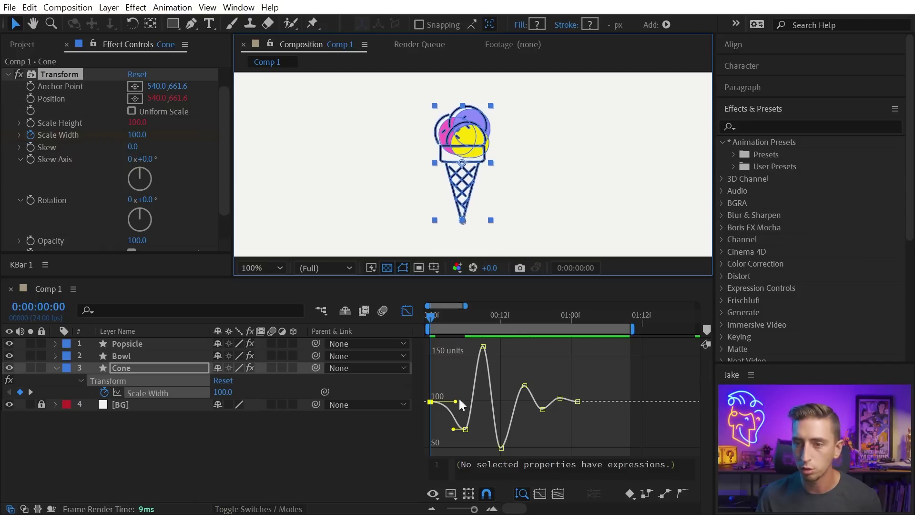
left_click_drag(456, 401, 479, 430)
left_click(439, 319)
left_click_drag(440, 320, 477, 323)
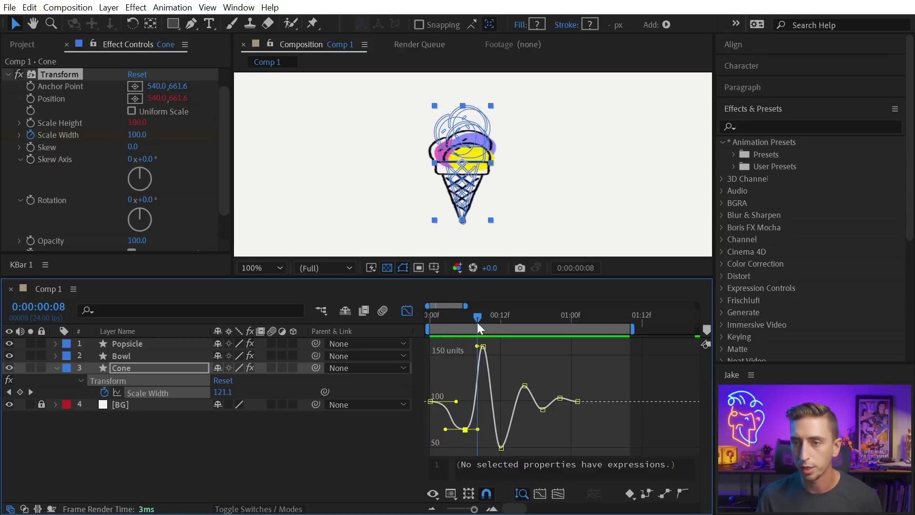
Apply Easy Ease to each peak and dip keyframe of the width curve, then preview the wobble
left_click(483, 347)
key("F9")
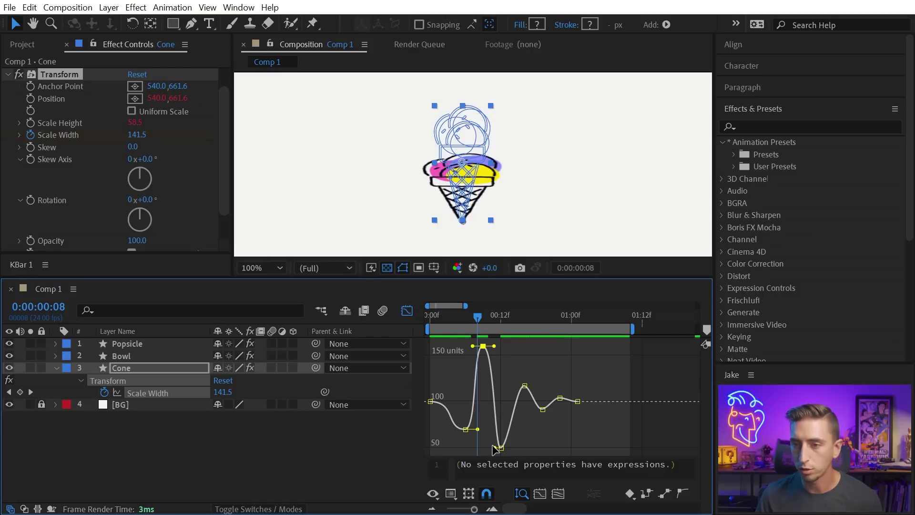
left_click(501, 448)
key("F9")
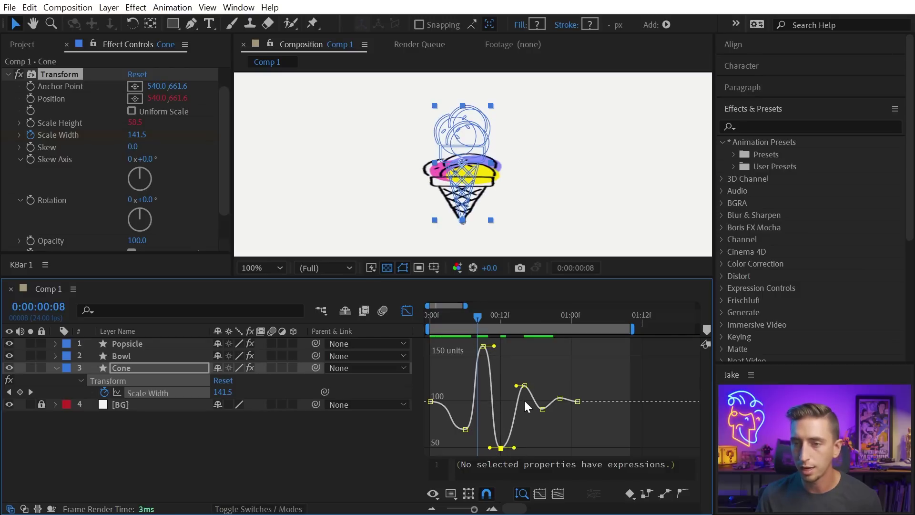
left_click(537, 386)
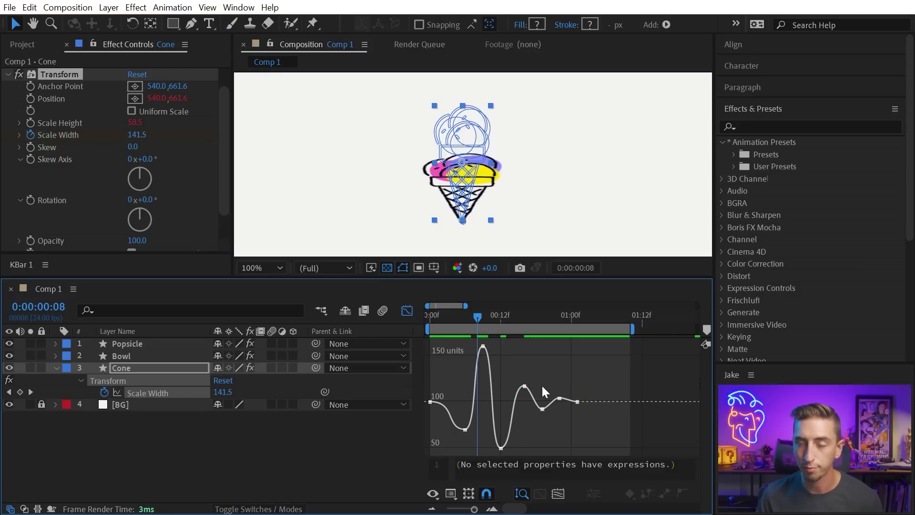
left_click(524, 386)
key("F9")
left_click(537, 417)
left_click(542, 409)
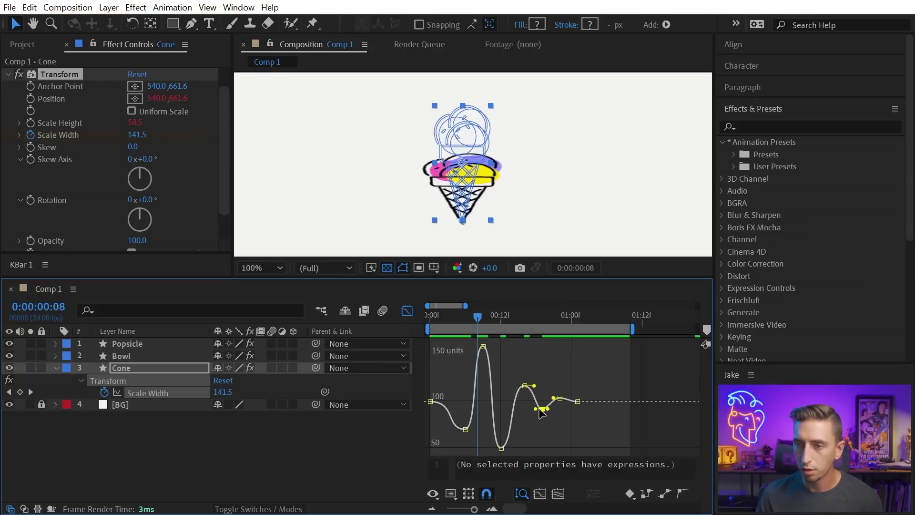
key("F9")
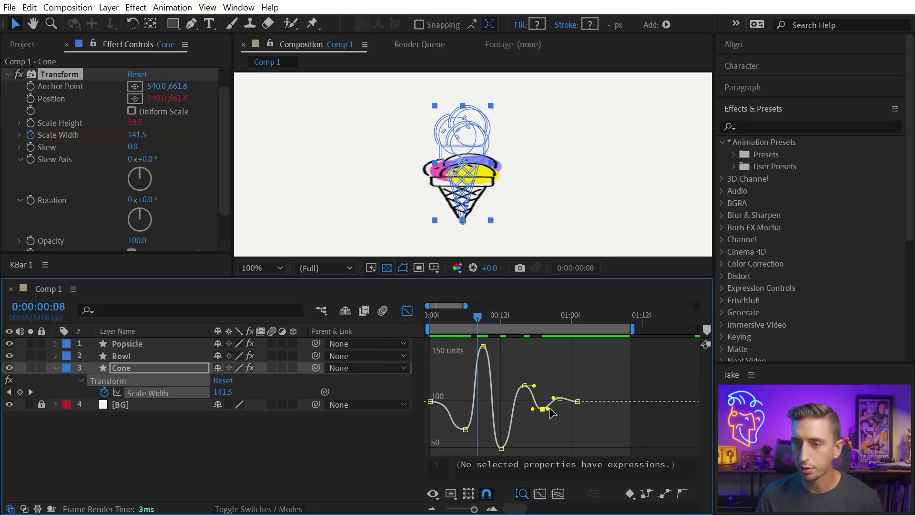
key("space")
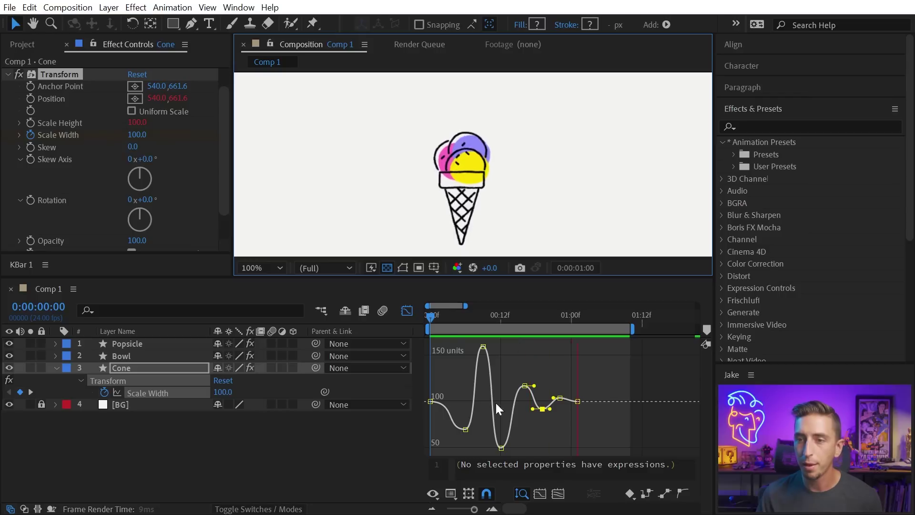
Raise the cone's 12-frame Scale Width dip from 50 to about 63 and preview the wobble
left_click_drag(440, 317, 502, 323)
left_click_drag(501, 447, 501, 413)
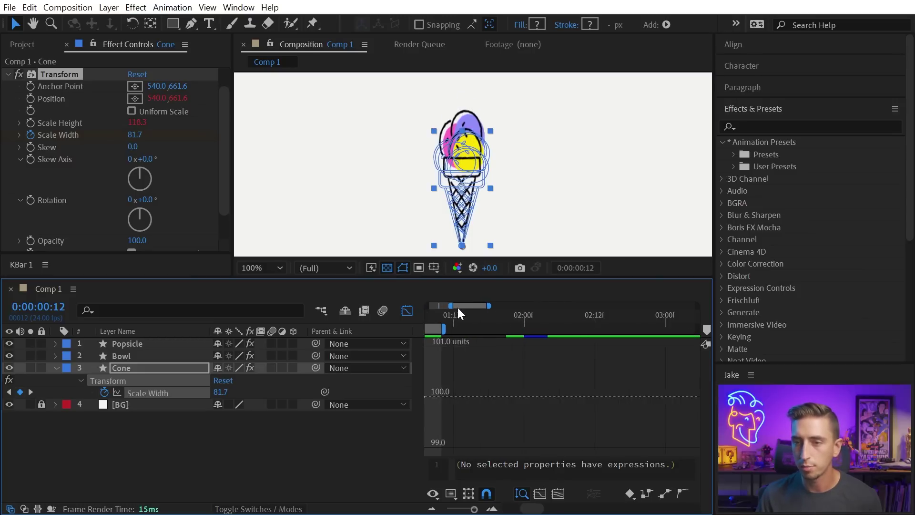
left_click_drag(432, 318, 406, 320)
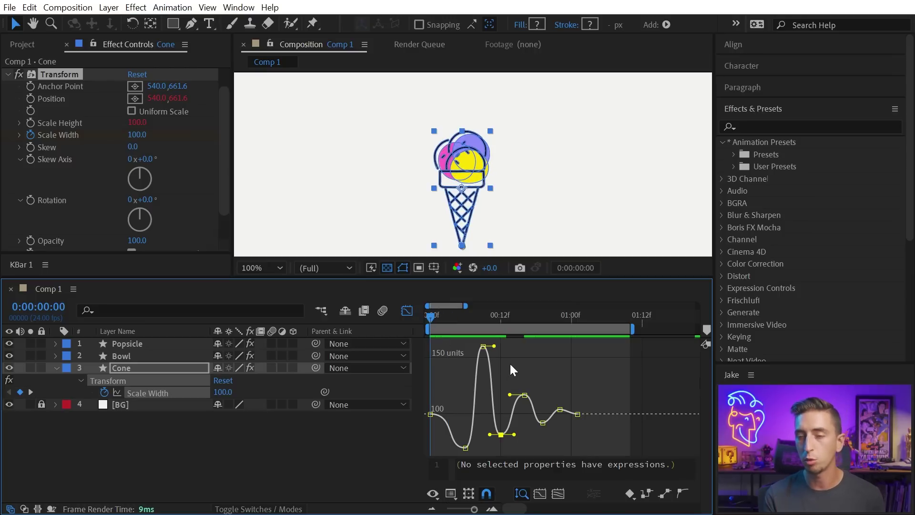
key("space")
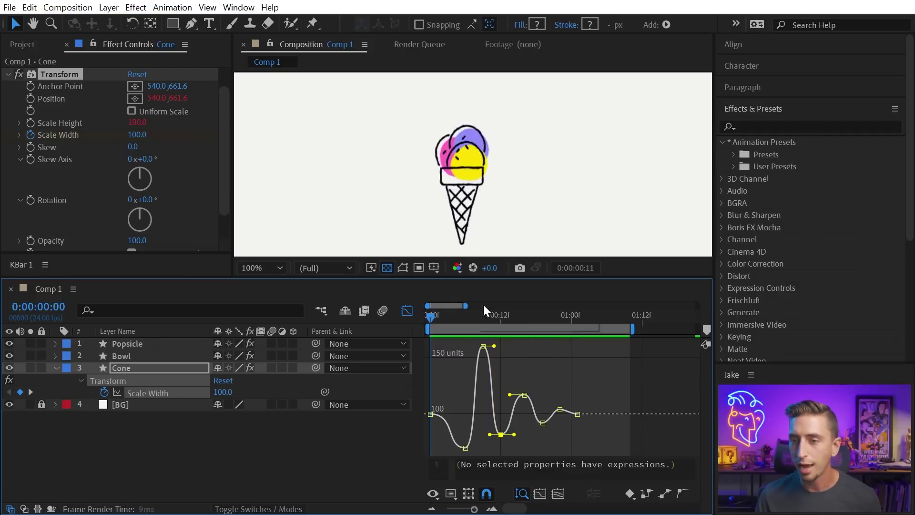
Delete the last two Scale Width keyframes, raise the low keyframe slightly, and preview
left_click_drag(500, 318, 572, 328)
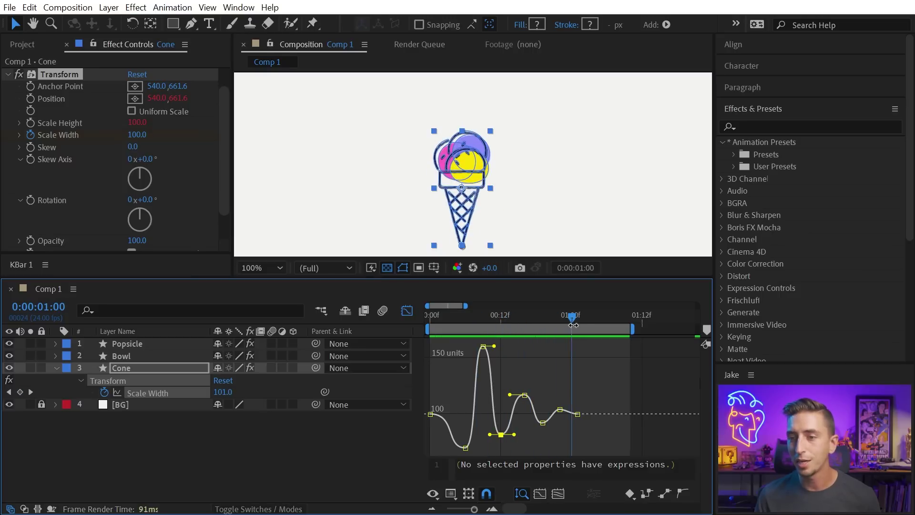
left_click_drag(575, 389, 525, 400)
key("Delete")
left_click_drag(500, 433, 501, 425)
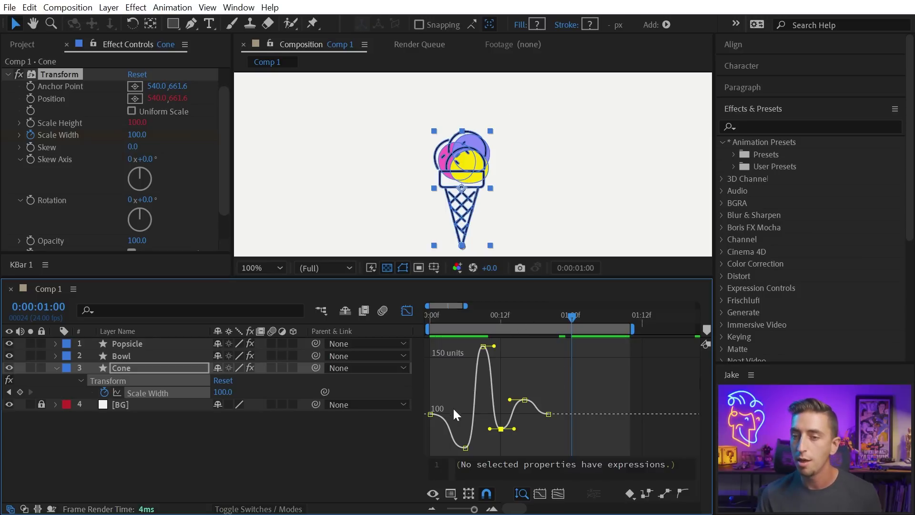
left_click(484, 347)
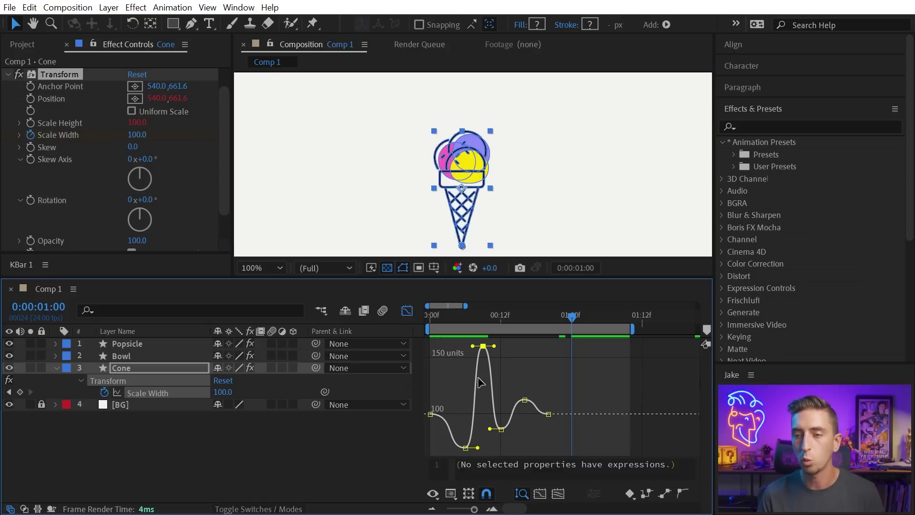
left_click_drag(501, 317, 472, 317)
key("space")
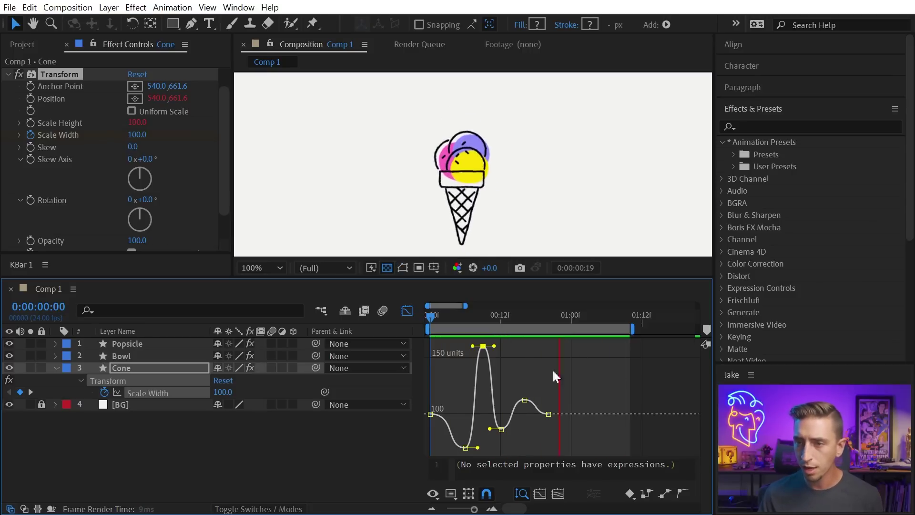
key("space")
Lower the 16-frame Scale Width keyframe to about 106.9, preview, and return to the layer-bar timeline
left_click_drag(516, 317, 525, 318)
left_click_drag(526, 401, 525, 406)
left_click(548, 414)
key("space")
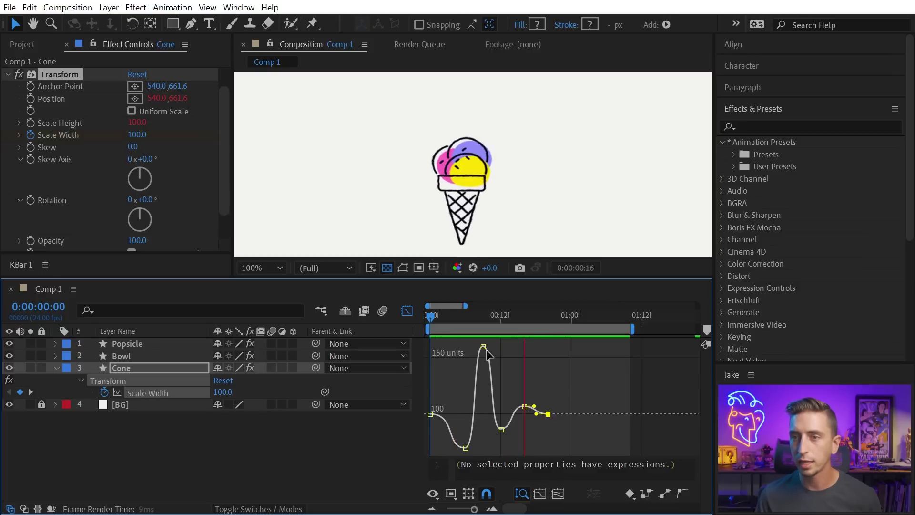
key("space")
left_click(409, 311)
Trim the Cone layer to end at one second with Alt+]
key("minus")
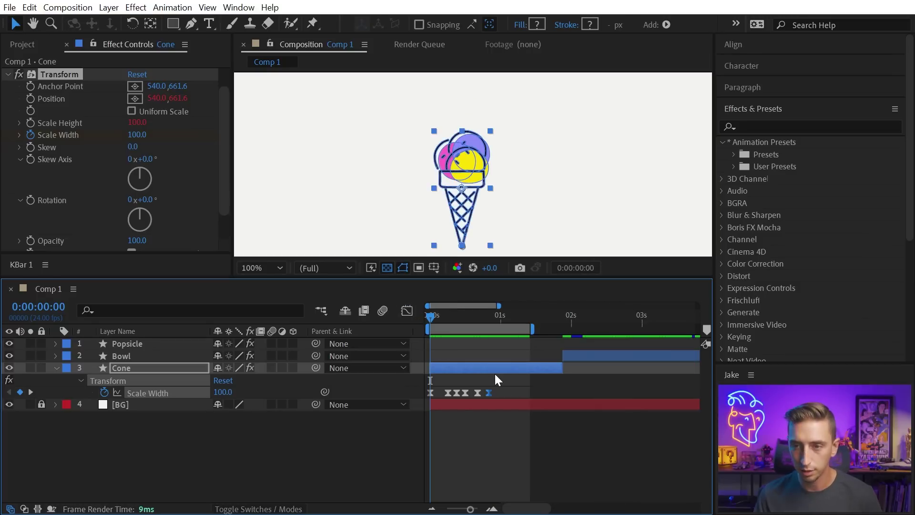
left_click_drag(502, 385, 421, 401)
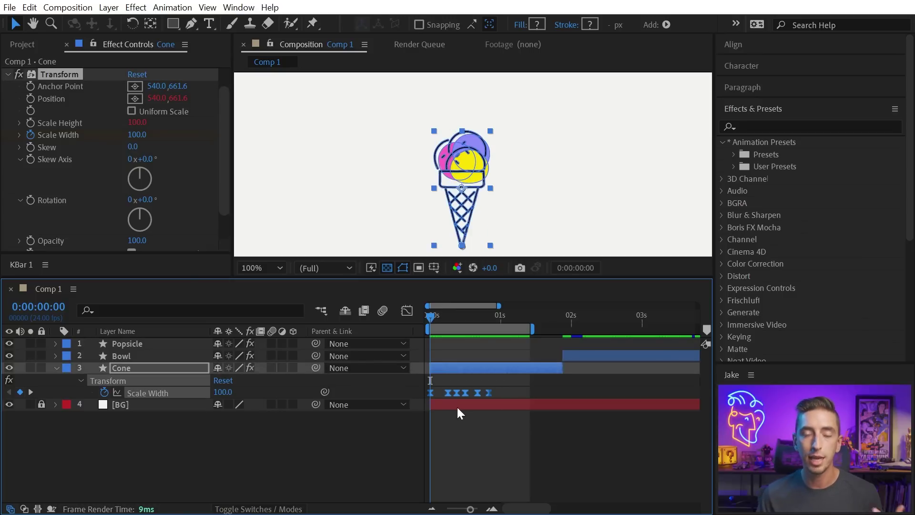
left_click_drag(451, 318, 457, 325)
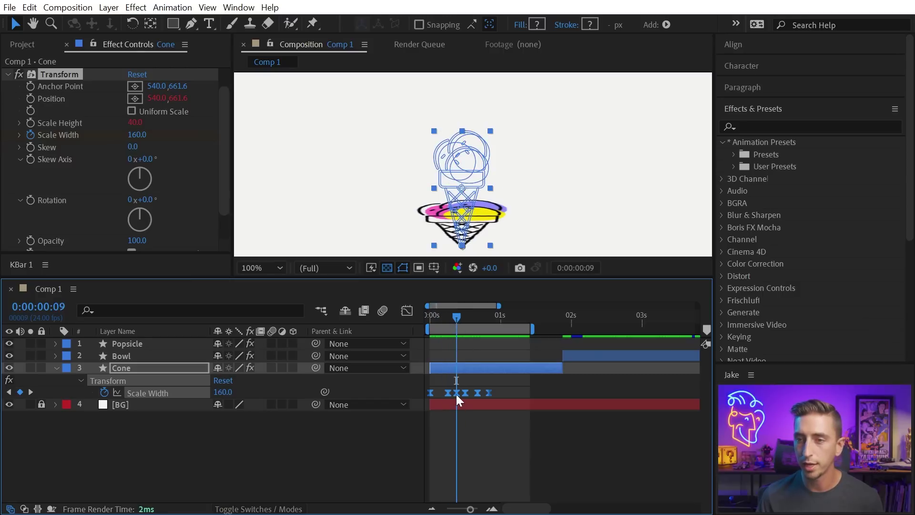
left_click_drag(472, 325, 499, 331)
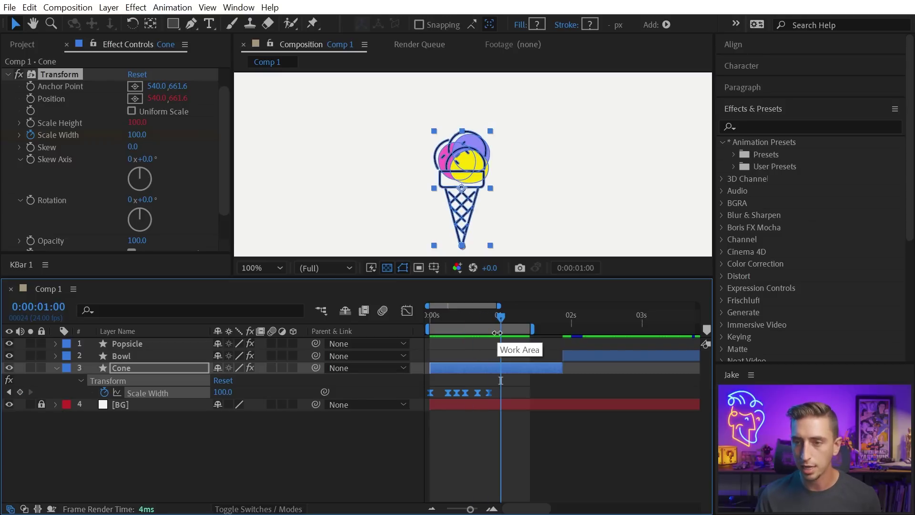
key("alt+bracketright")
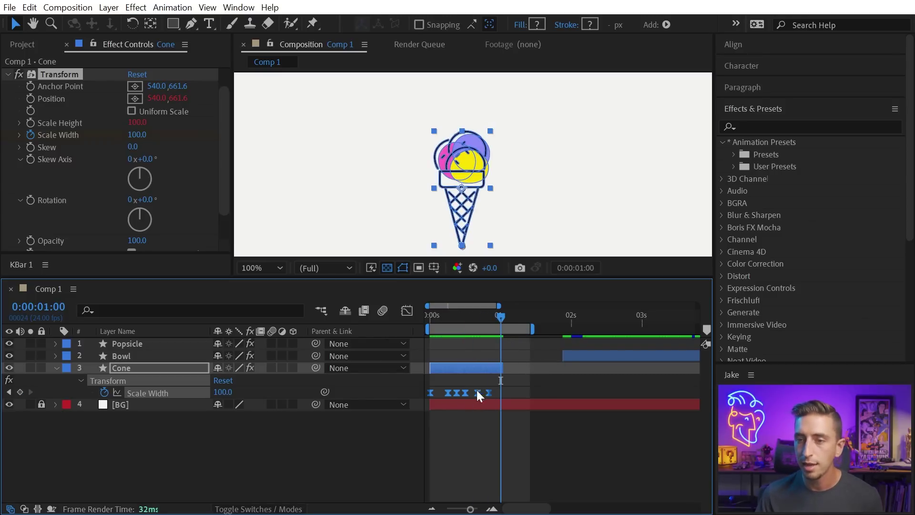
Slide the cone's squash keyframes later so the 160 peak lands at 0:00:01:00
left_click_drag(459, 396, 501, 397)
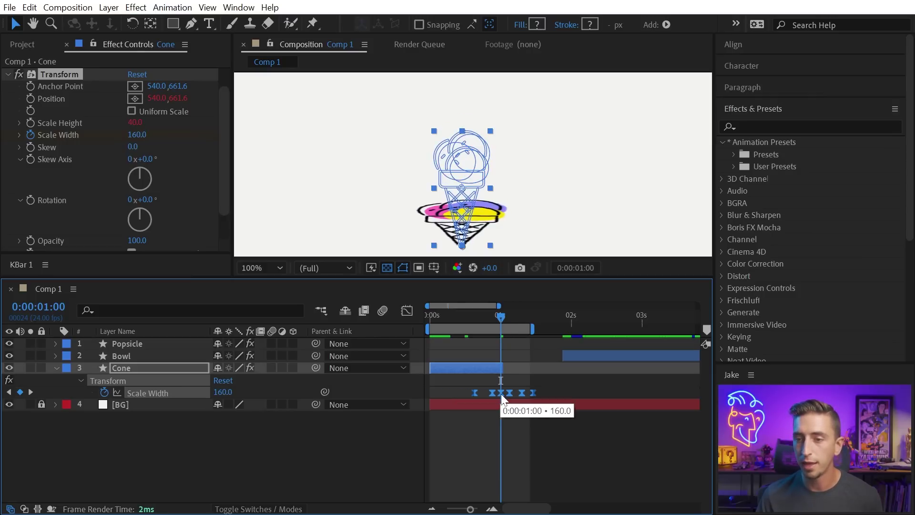
left_click_drag(501, 397, 504, 397)
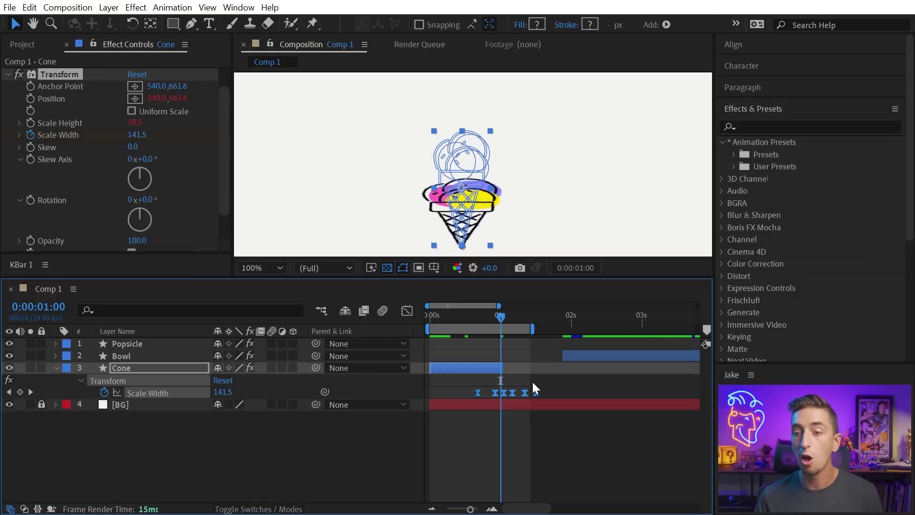
key("Page_Down")
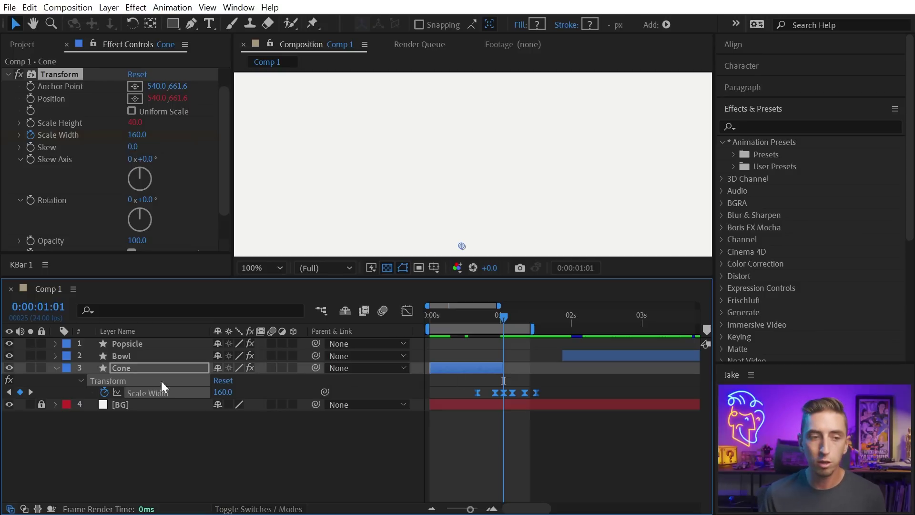
Start the Bowl layer where the Cone ends and paste the Cone's Scale Width keyframes onto it
left_click(117, 382)
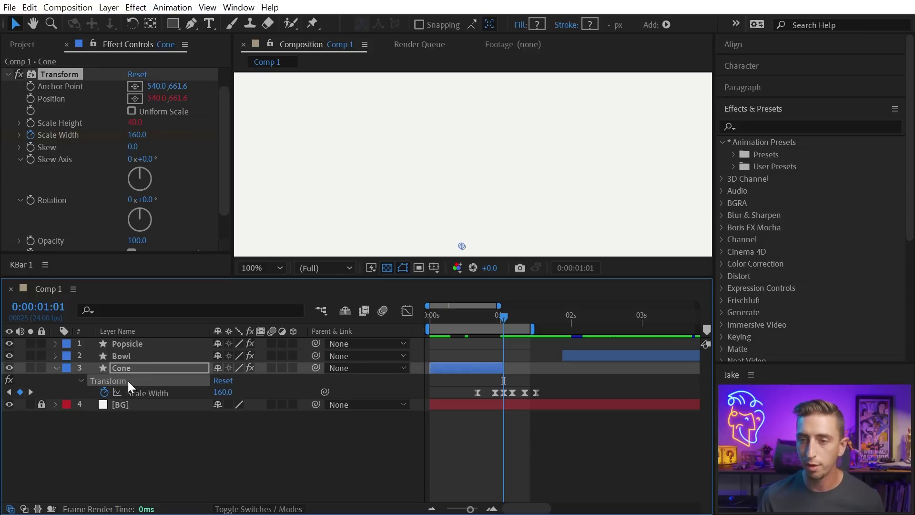
left_click_drag(590, 355, 533, 362)
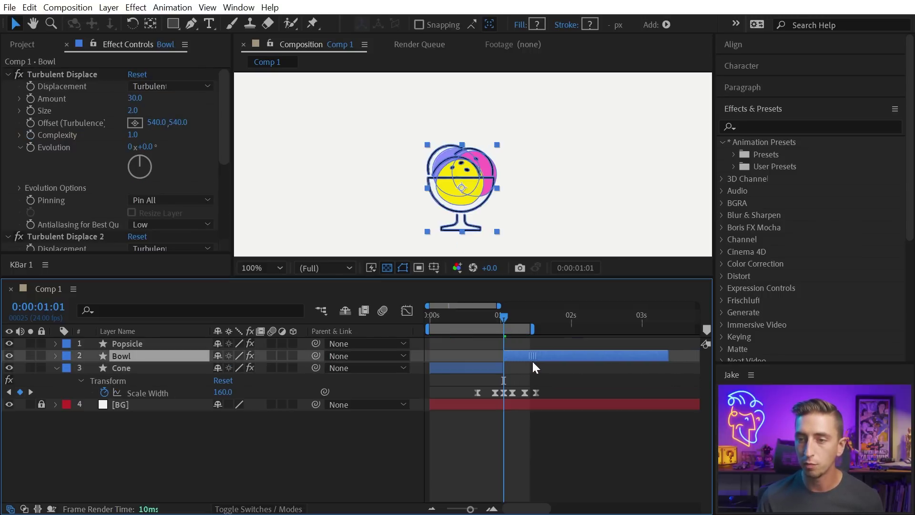
left_click(454, 192)
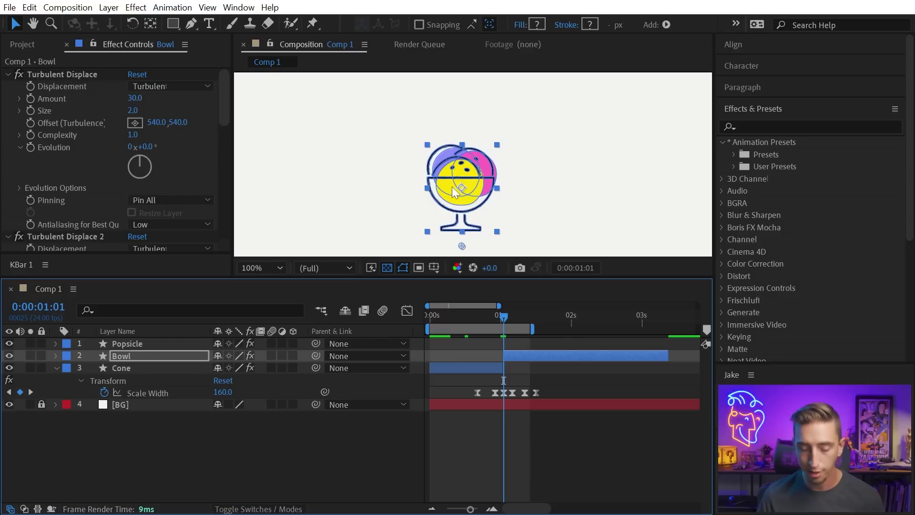
key("ctrl+v")
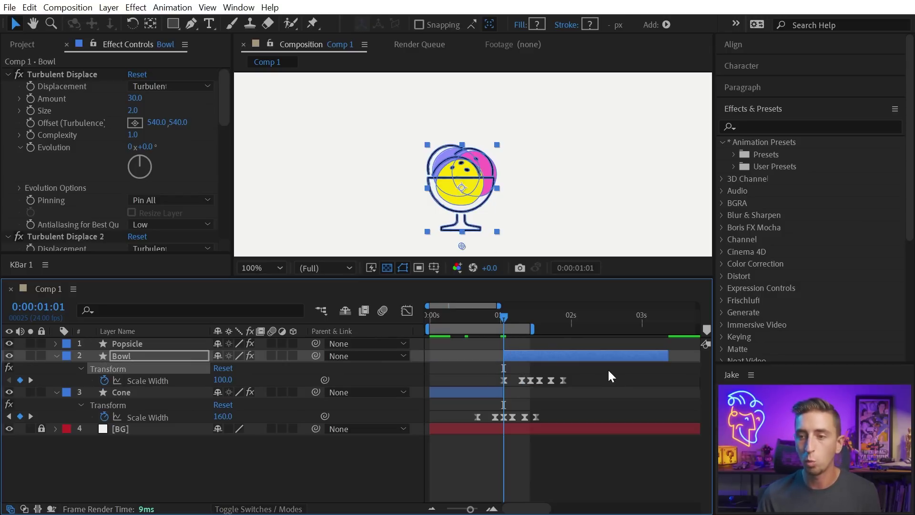
left_click_drag(607, 372, 504, 381)
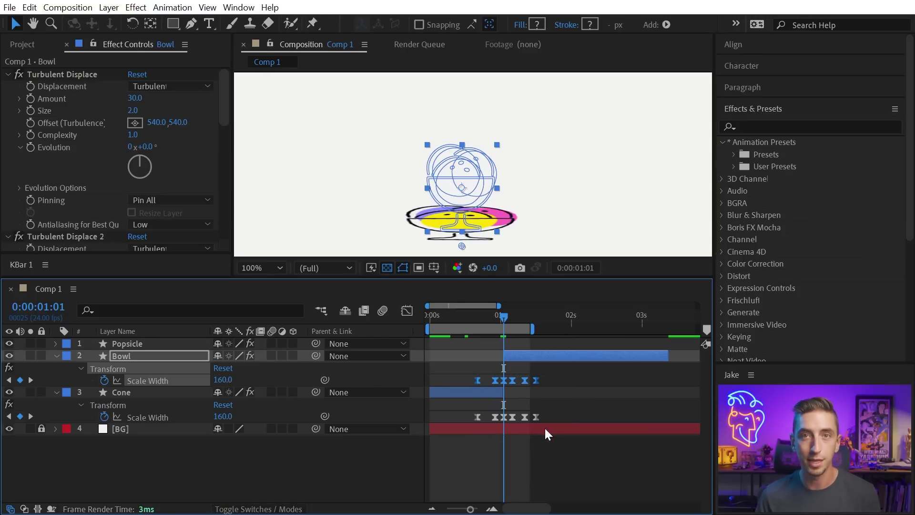
left_click_drag(521, 313, 574, 316)
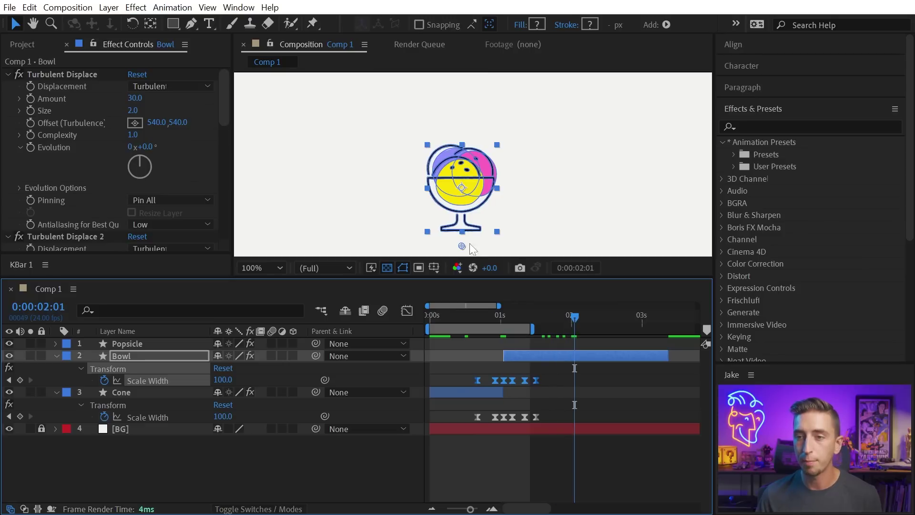
Collapse both Turbulent Displace effects and return to 0:00:00:08 where the cone shows
left_click(8, 74)
left_click(7, 87)
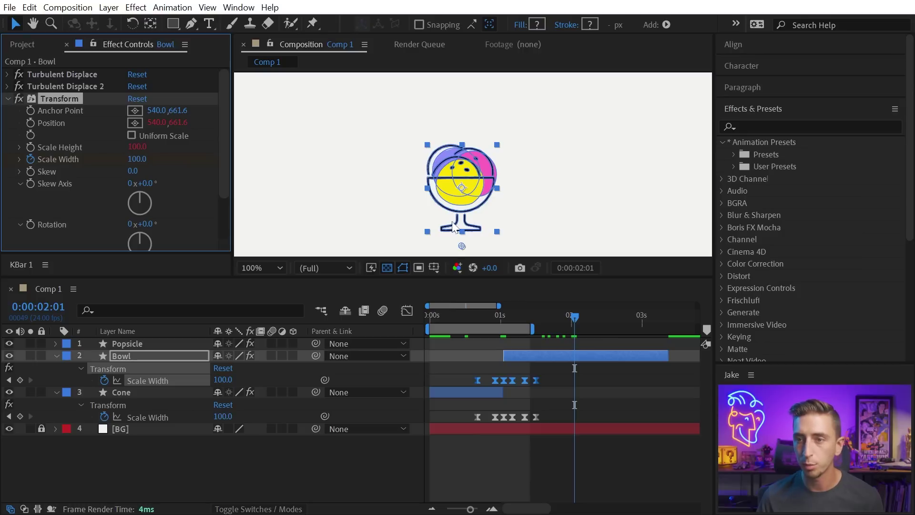
left_click_drag(462, 246, 462, 232)
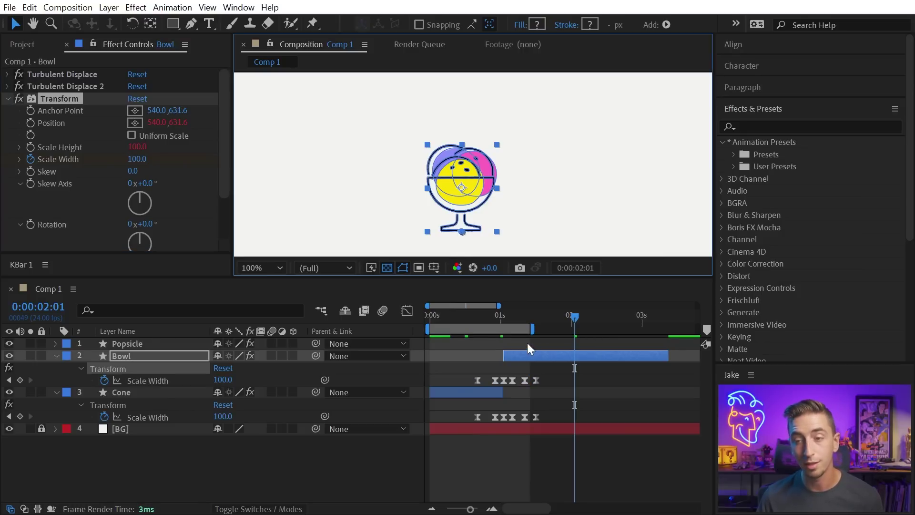
key("ctrl+z")
left_click_drag(479, 314, 454, 316)
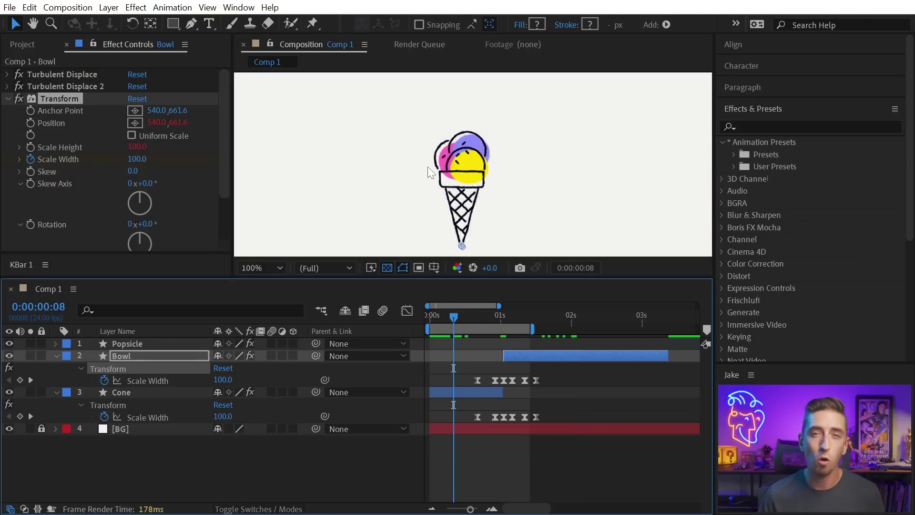
Show rulers, drag a horizontal guide to the cone's tip, then hide the rulers
key("ctrl+r")
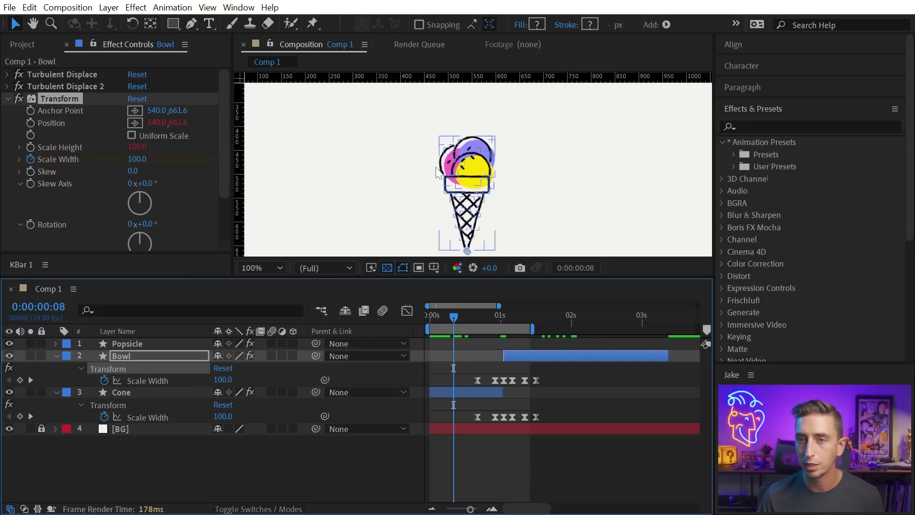
left_click_drag(391, 81, 448, 251)
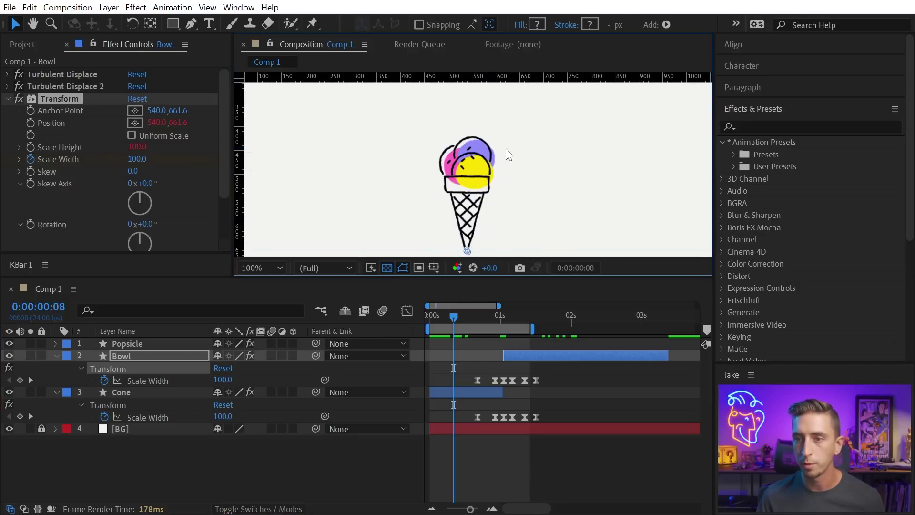
key("ctrl+r")
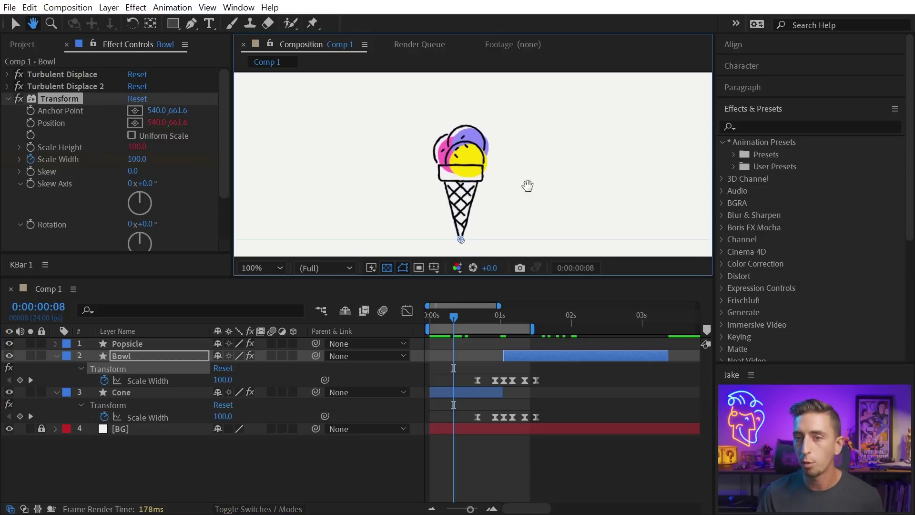
left_click_drag(528, 179, 516, 170)
key("v")
left_click(453, 356)
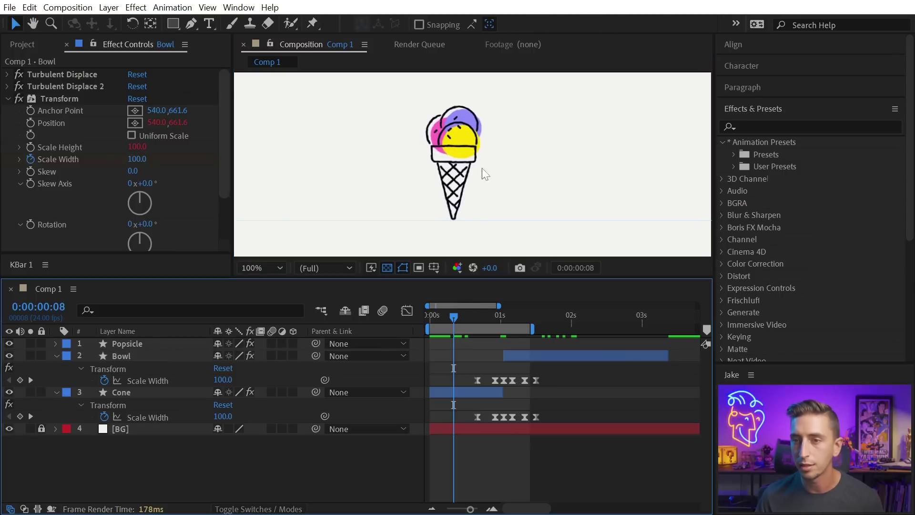
Check the bowl's base against the guide at 0:00:02:02, then return to the first frame
left_click_drag(467, 323, 578, 329)
left_click(472, 190)
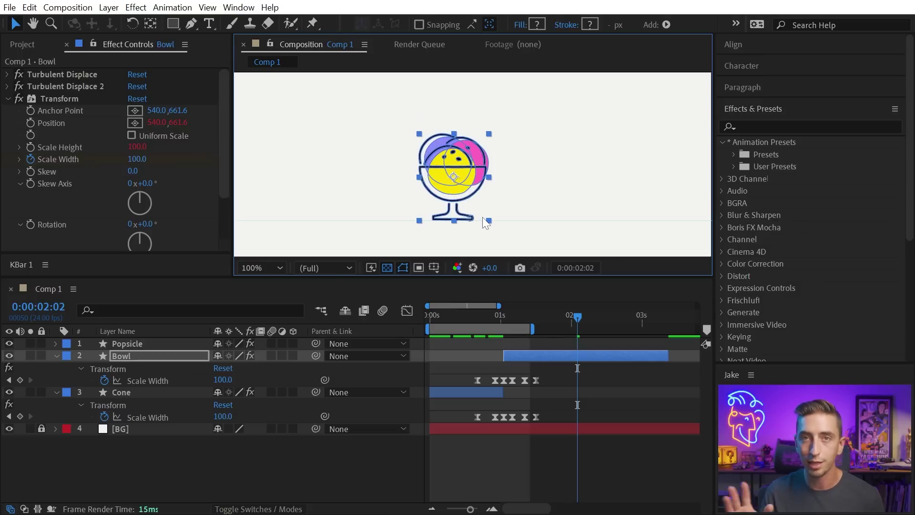
left_click(60, 99)
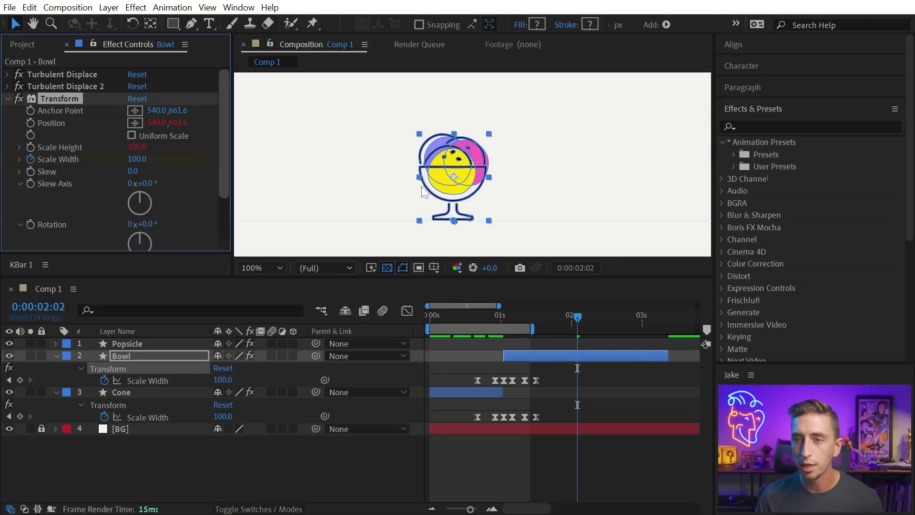
left_click(582, 387)
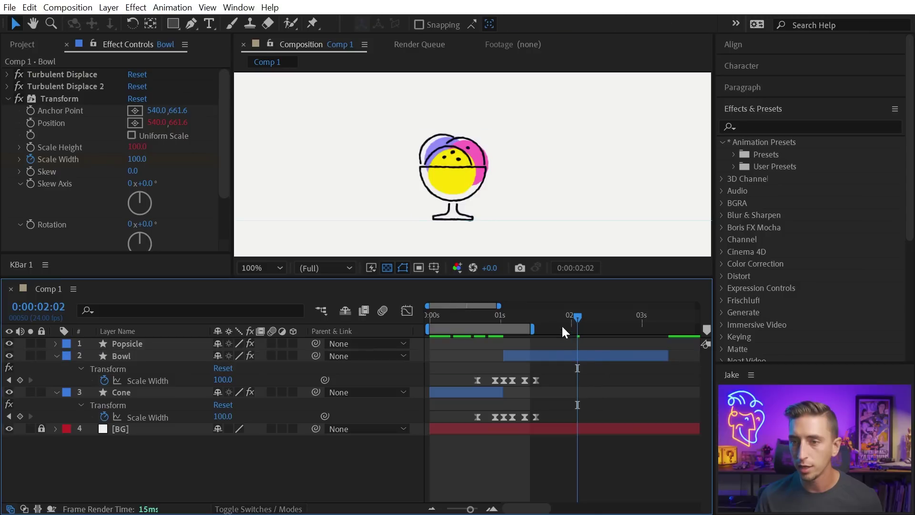
left_click_drag(558, 321, 579, 329)
key("Home")
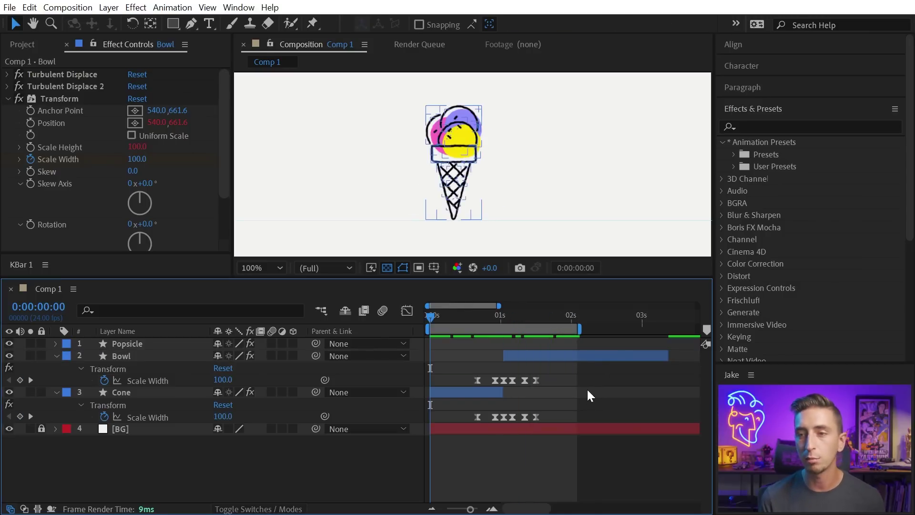
key("space")
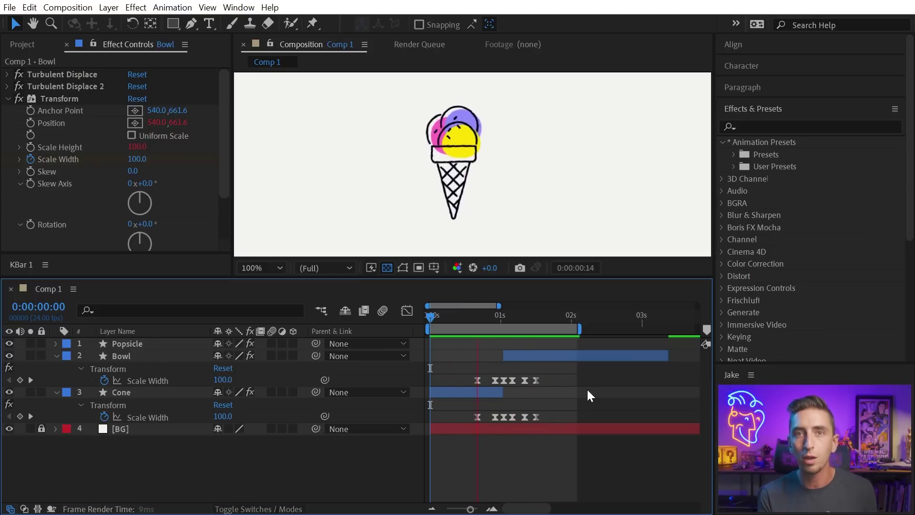
left_click(495, 316)
left_click_drag(495, 317, 455, 293)
key("v")
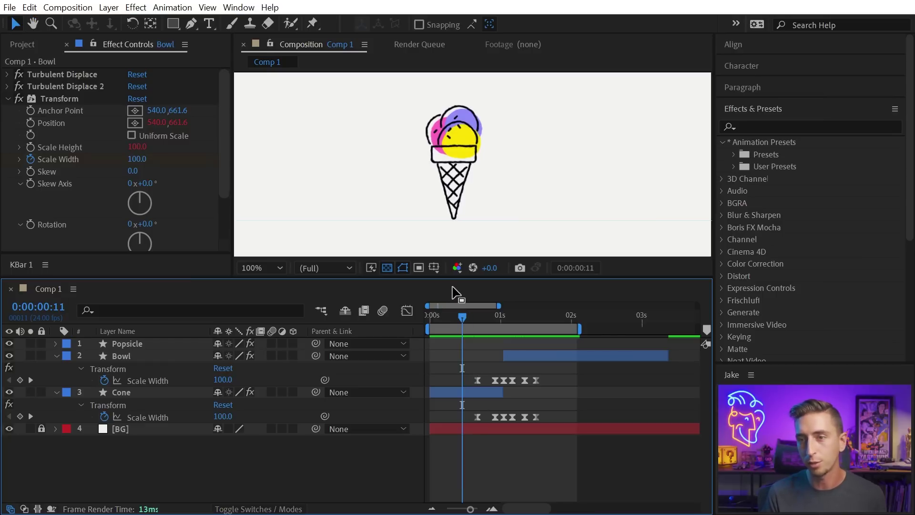
key("space")
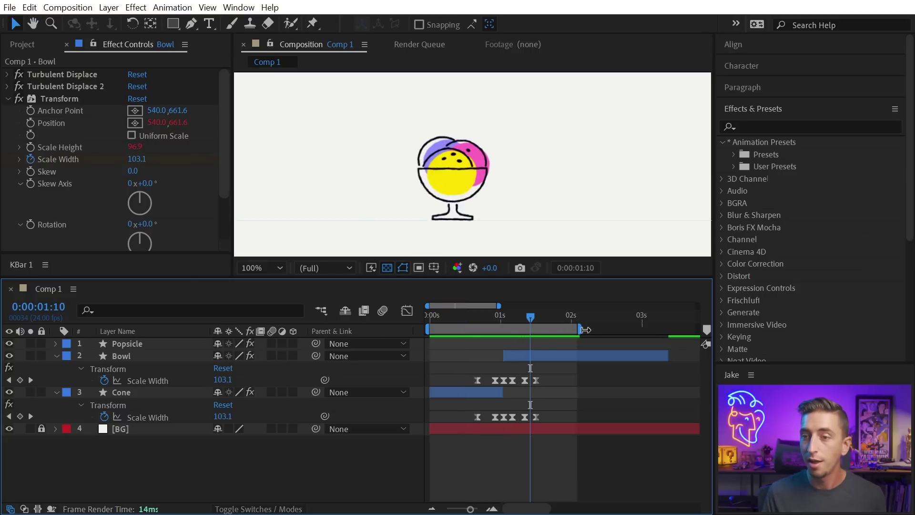
Copy and paste the Bowl's Scale Width squash keyframes to repeat them
left_click(583, 331)
key("ctrl+z")
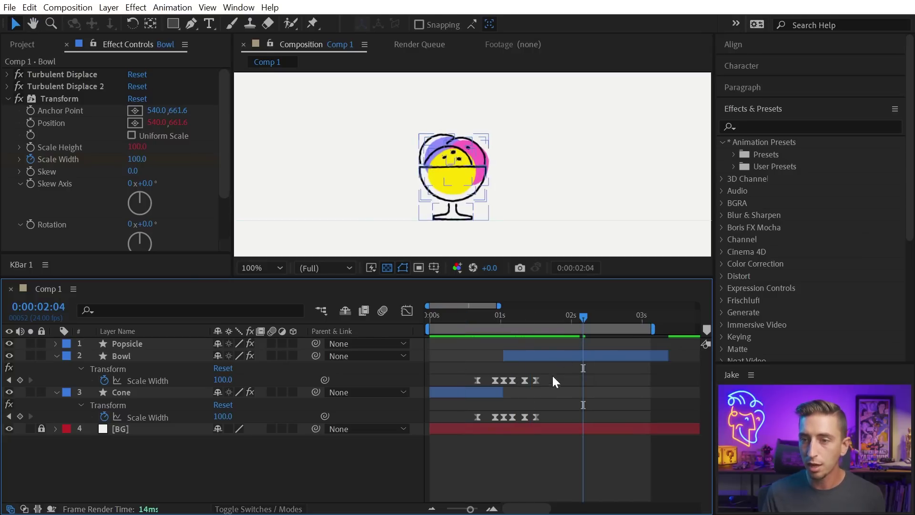
left_click_drag(553, 376, 472, 386)
key("ctrl+c")
key("ctrl+v")
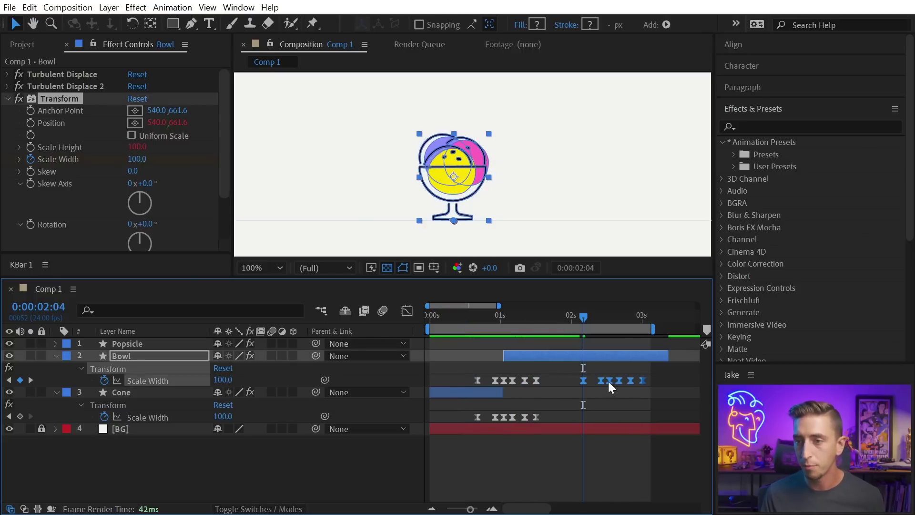
Slide the pasted keyframes so the 160 peak hits 0:00:02:00 and end the Bowl layer there
left_click_drag(578, 316, 572, 317)
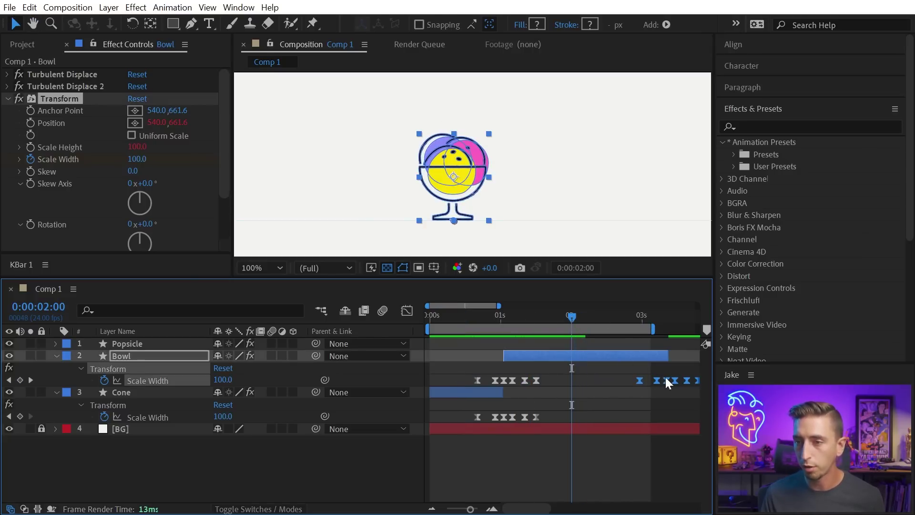
left_click_drag(667, 380, 576, 381)
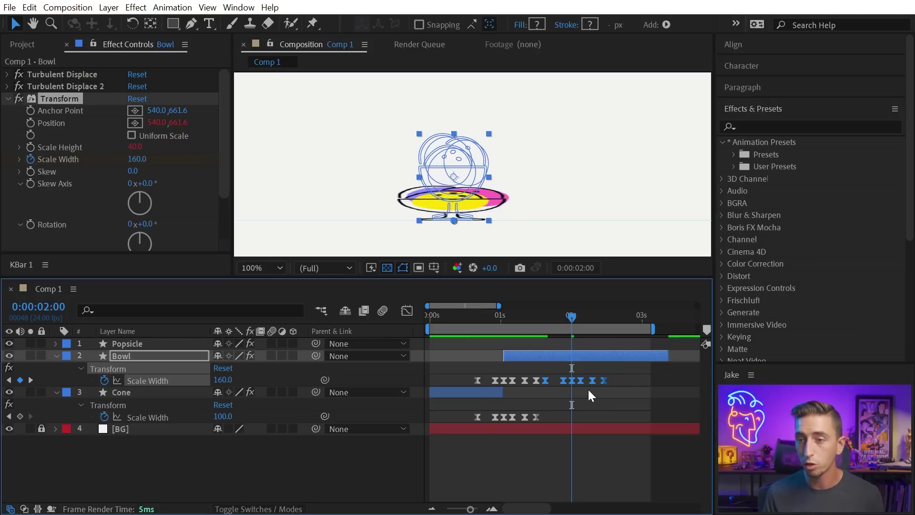
key("alt+Right")
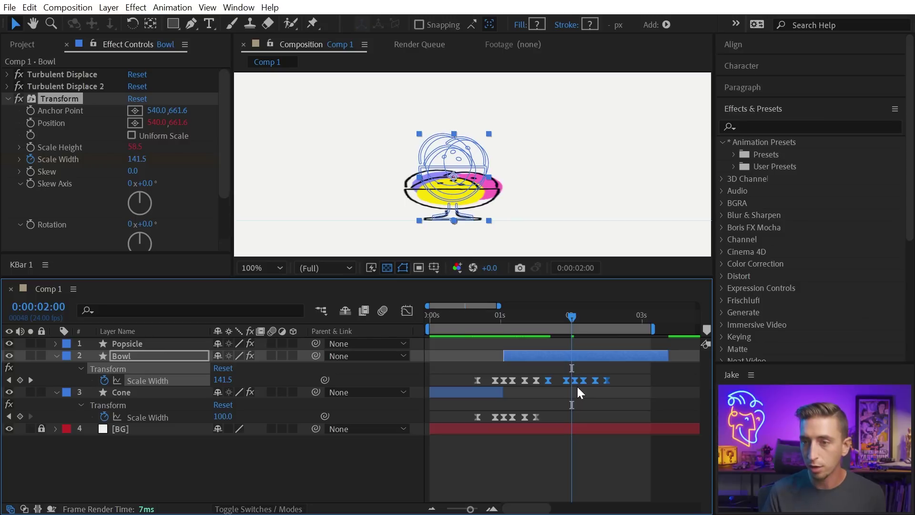
key("alt+bracketright")
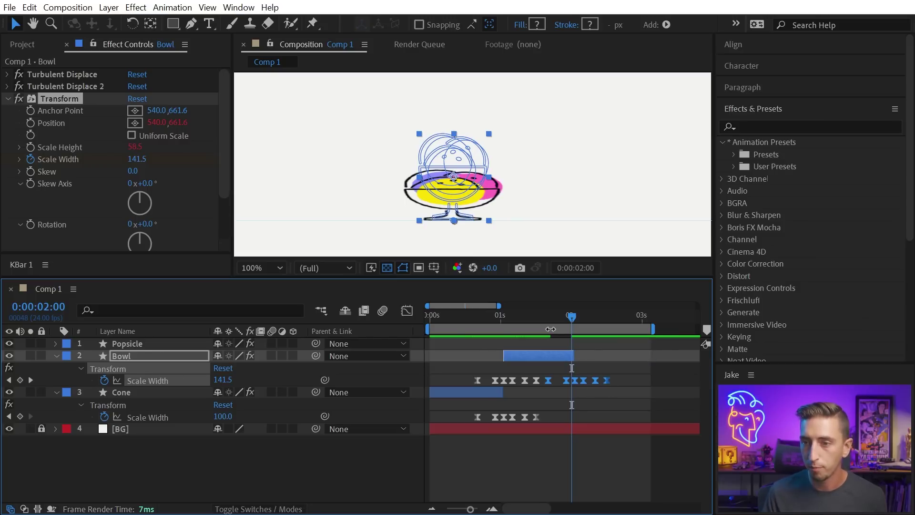
left_click(138, 345)
Start the Popsicle at 0:00:02:01 and paste the Scale Width keyframes, shifted earlier to match the cut
key("Page_Down")
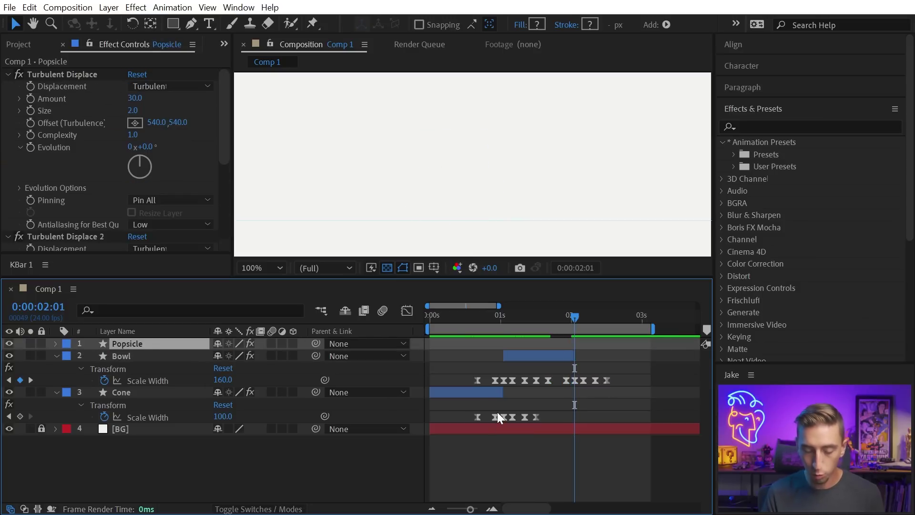
key("bracketleft")
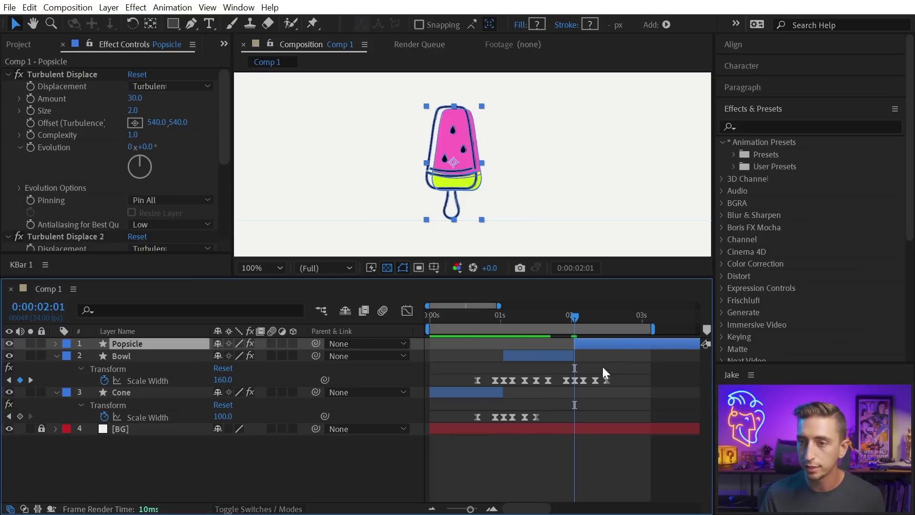
left_click(570, 356)
left_click(591, 344)
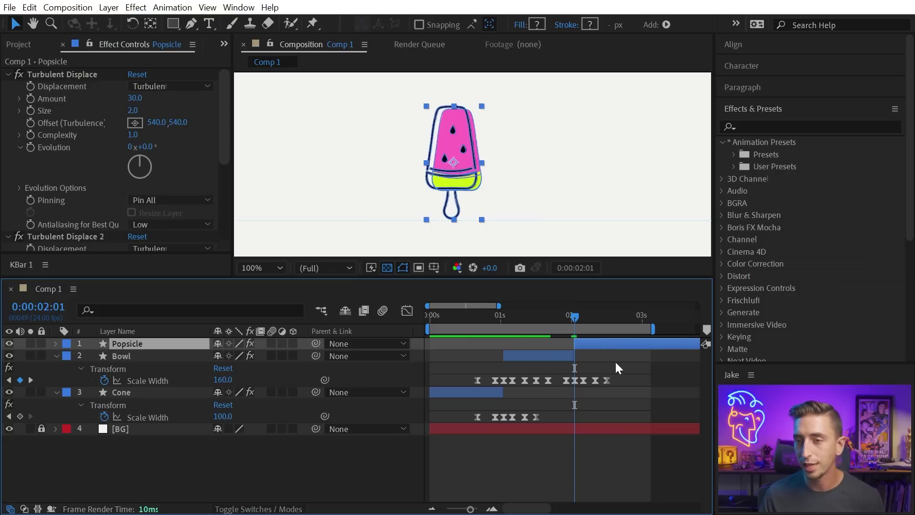
key("ctrl+v")
key("u")
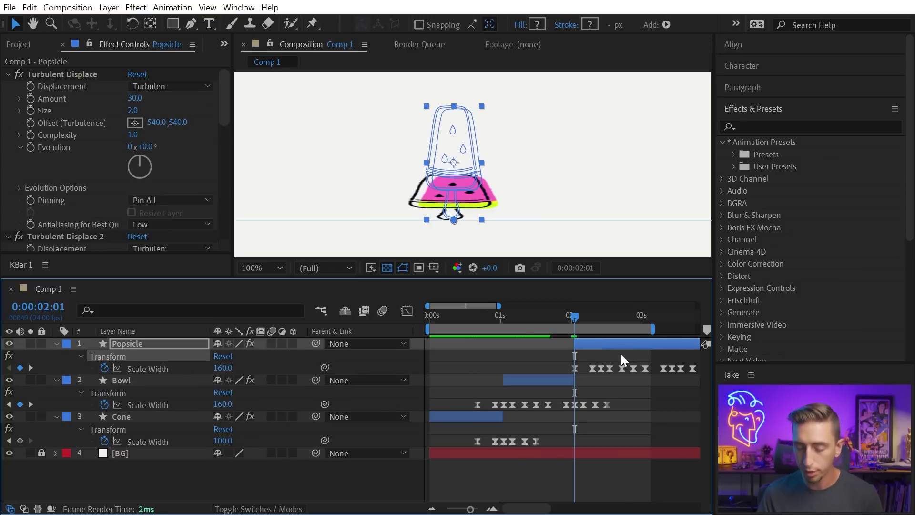
left_click(545, 358)
scroll(487, 358, "right", 3)
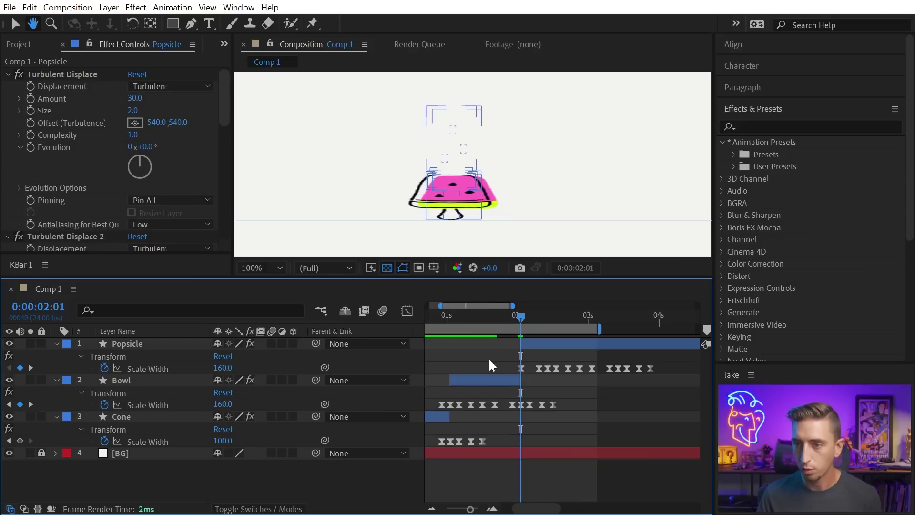
left_click_drag(487, 358, 689, 381)
left_click_drag(547, 370, 522, 367)
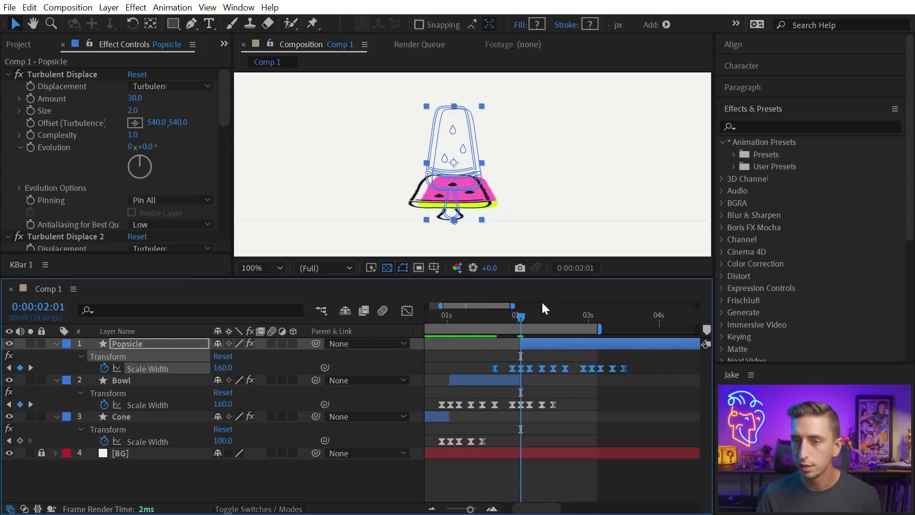
Preview the bowl-to-popsicle transition from 0:00:01:10 and nudge the popsicle slightly down
left_click(478, 318)
key("space")
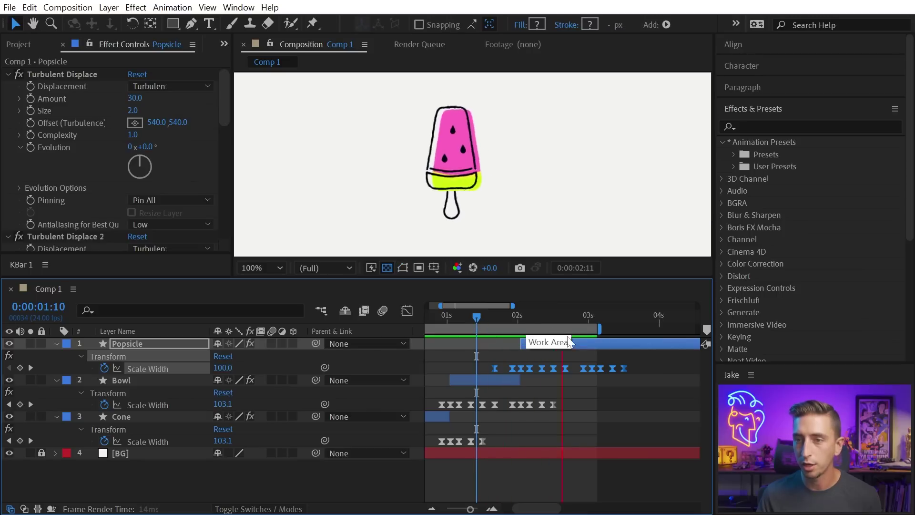
left_click(584, 345)
left_click_drag(475, 171, 475, 172)
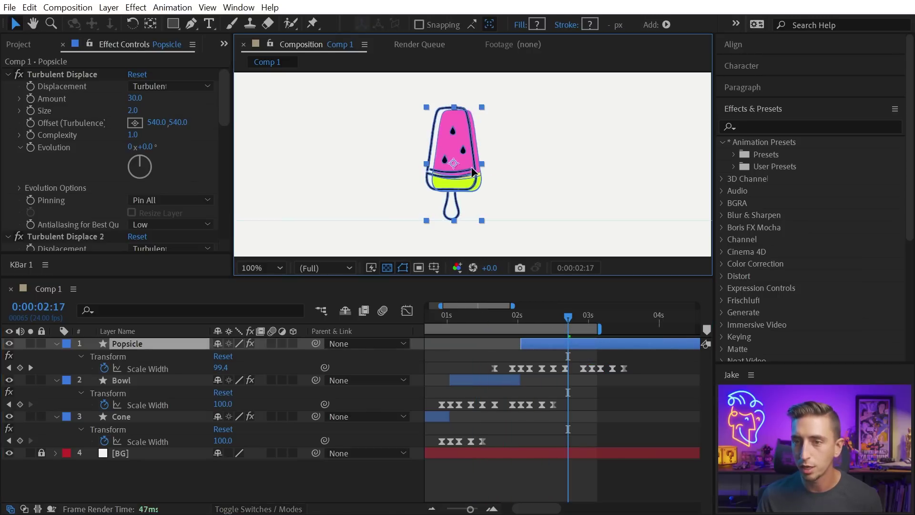
scroll(80, 115, "down", 2)
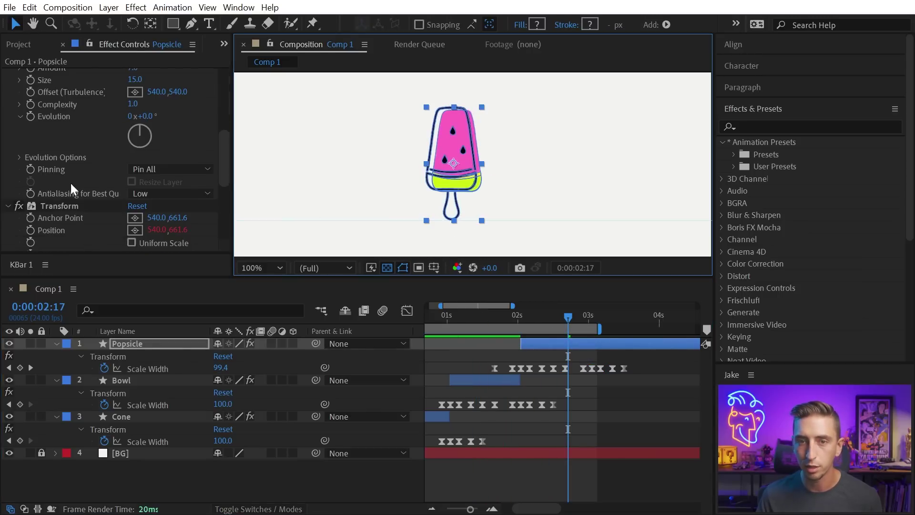
left_click(68, 205)
left_click(480, 307)
Scrub and preview the bowl, cone and popsicle sections, landing on the popsicle's fully squashed keyframe
key("Page_Down")
left_click_drag(479, 314, 450, 322)
key("space")
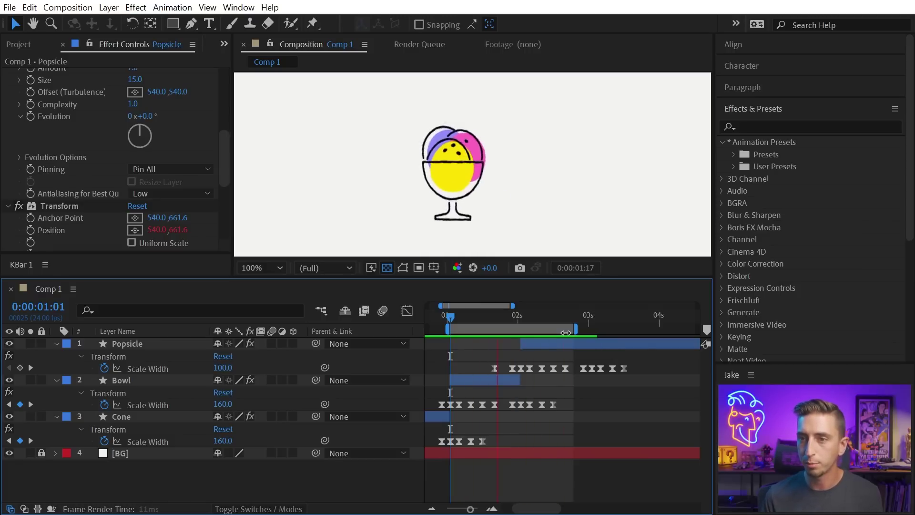
key("minus")
left_click(516, 319)
left_click_drag(523, 319, 541, 328)
key("equal")
key("equal")
left_click(541, 368)
key("space")
key("space")
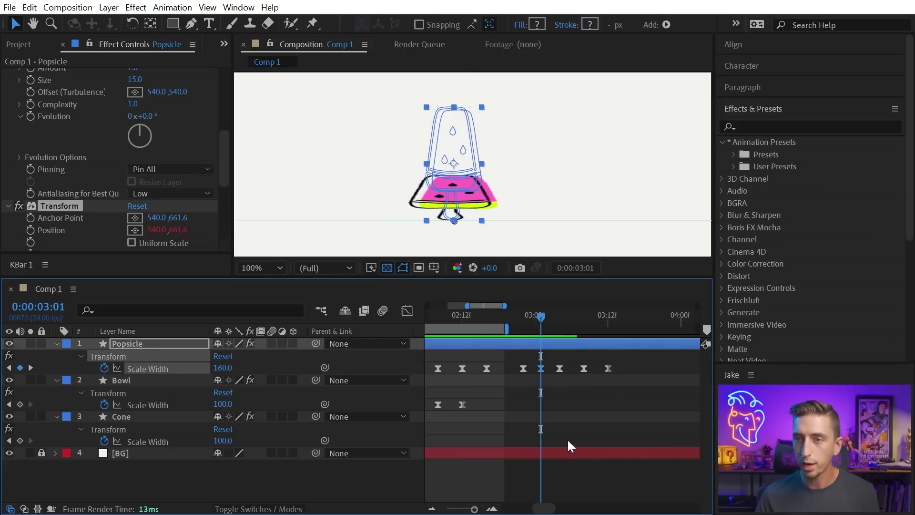
Trim the Popsicle layer to end at 03:00 and set the work area end there
key("Page_Up")
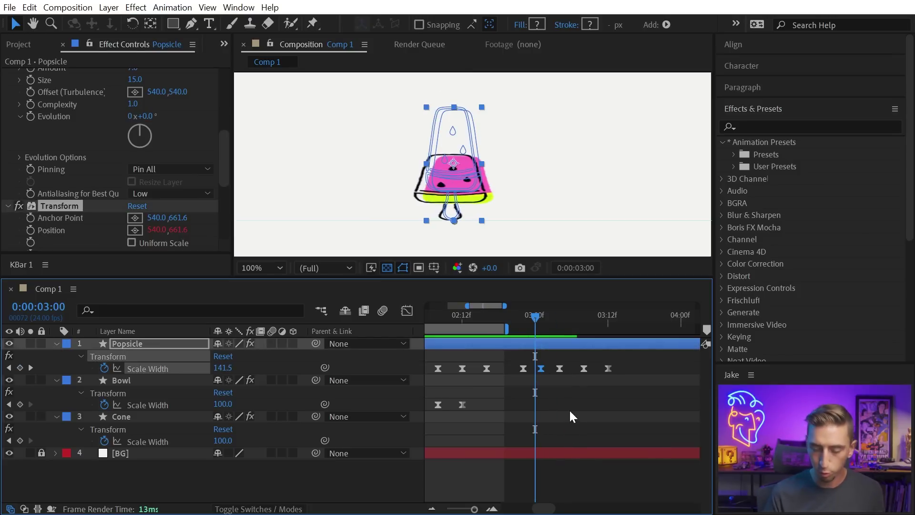
key("alt+bracketright")
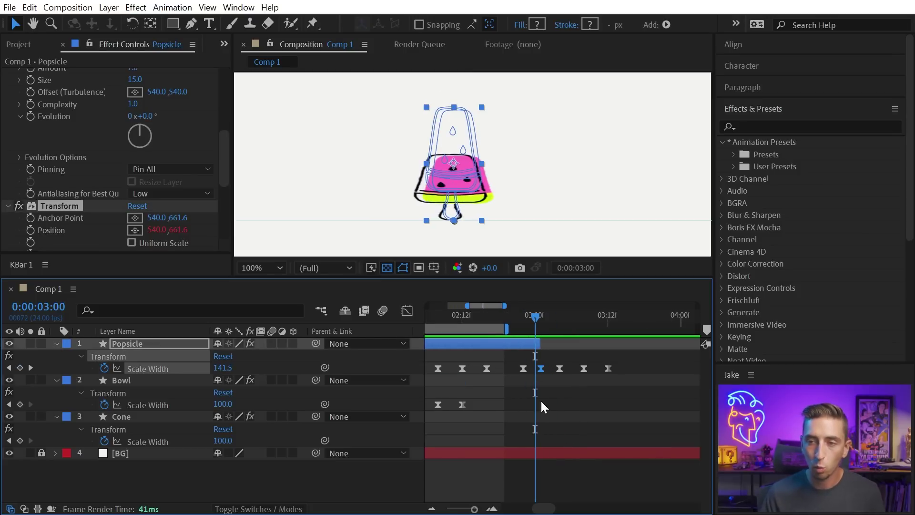
key("n")
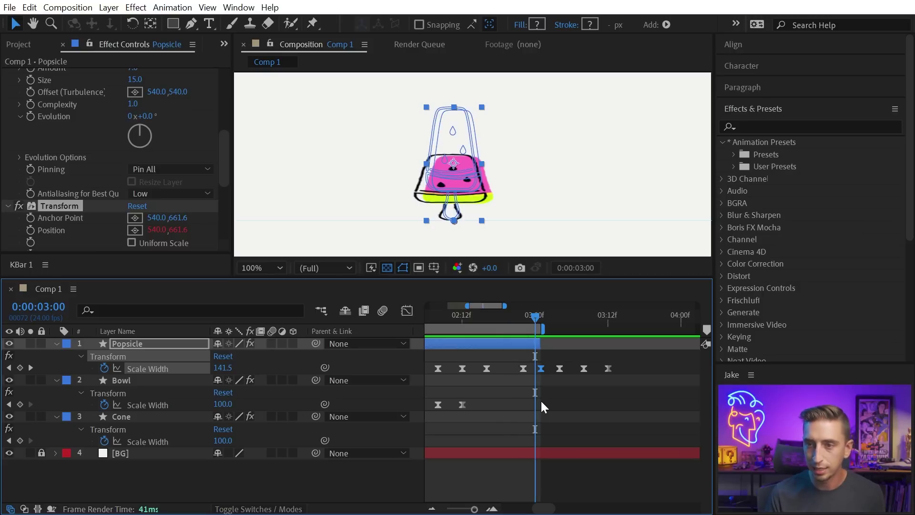
key("minus")
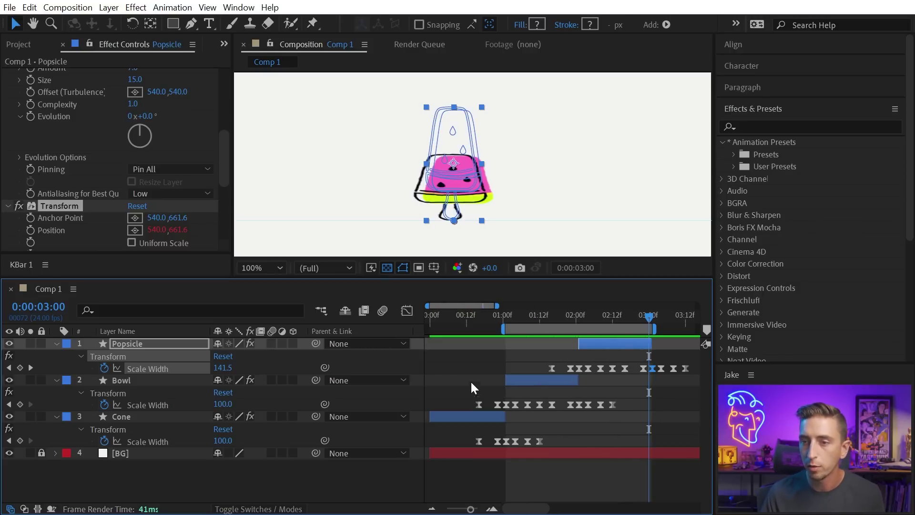
Start the work area at frame 0 and select all of the Cone's Scale Width keyframes
left_click_drag(502, 329, 429, 330)
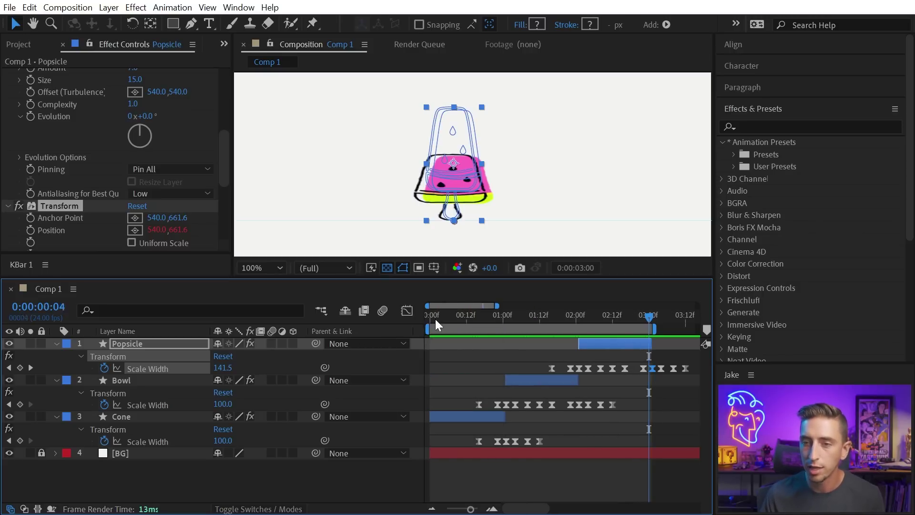
left_click(429, 319)
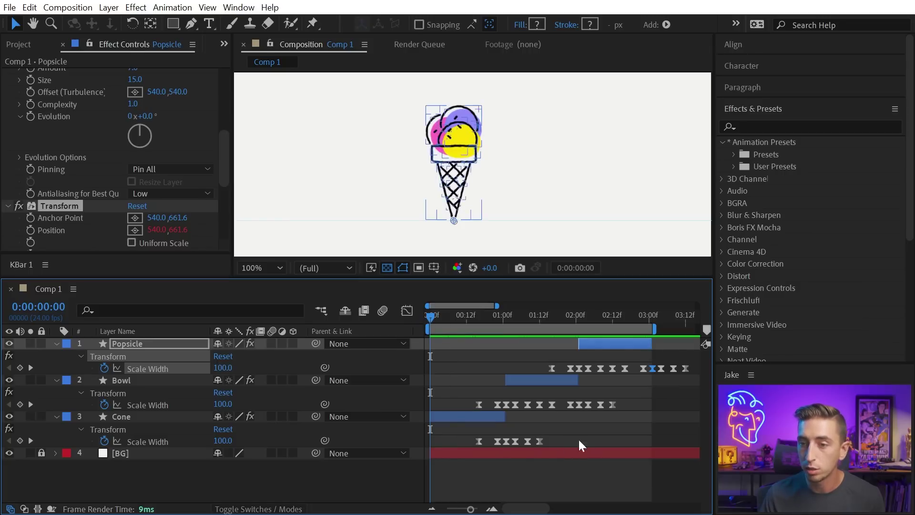
left_click_drag(567, 437, 468, 455)
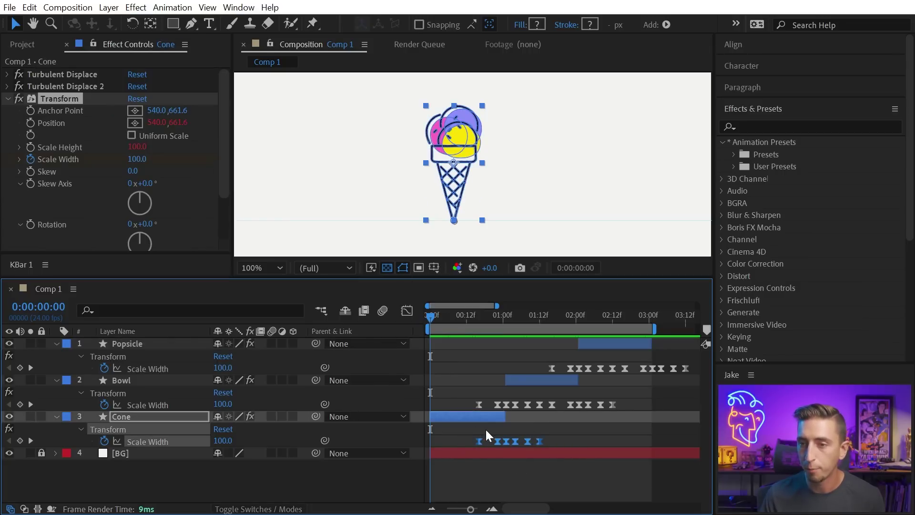
key("ctrl+v")
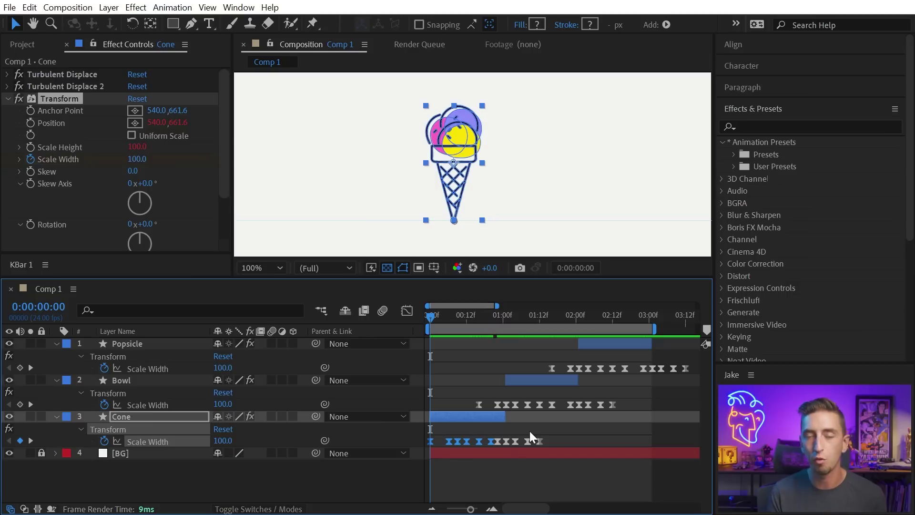
key("ctrl+z")
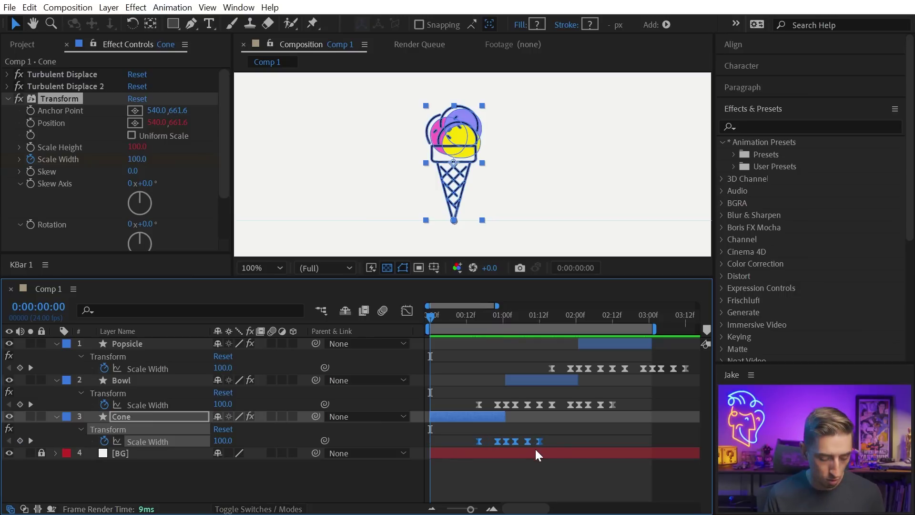
Paste the Cone's Scale Width keys to start at frame 0 and shift its six later keys 10 frames earlier
key("alt+shift+Right")
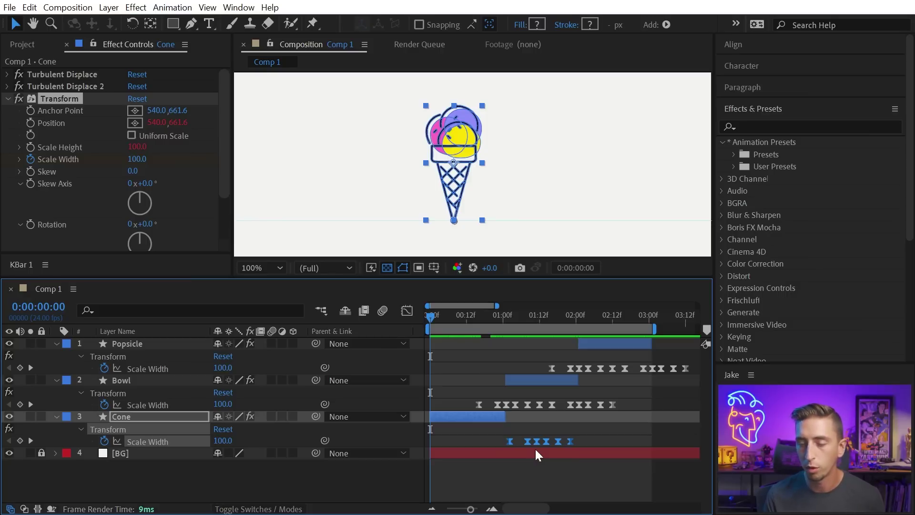
key("ctrl+v")
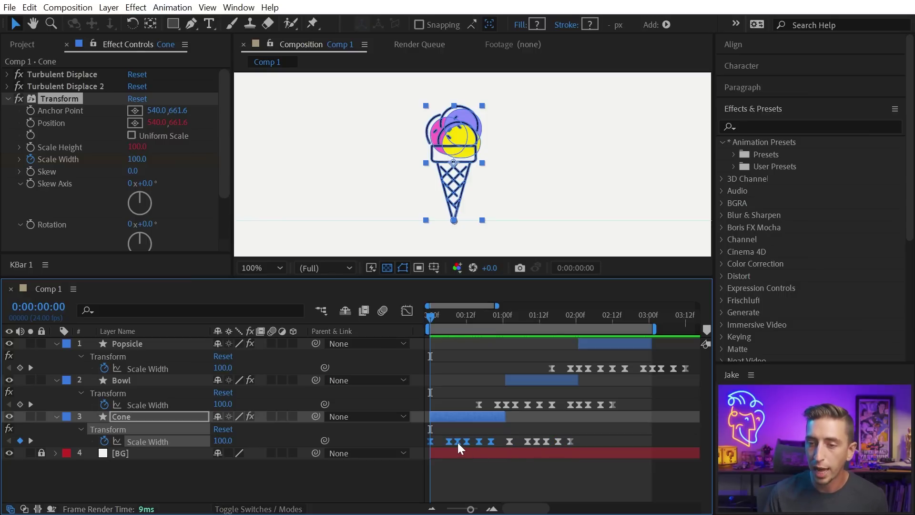
left_click_drag(458, 442, 430, 444)
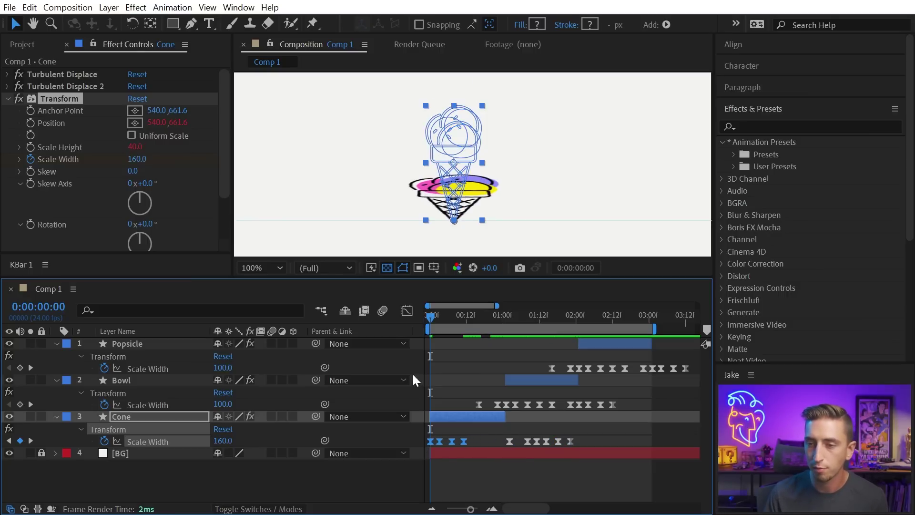
left_click_drag(666, 434, 498, 459)
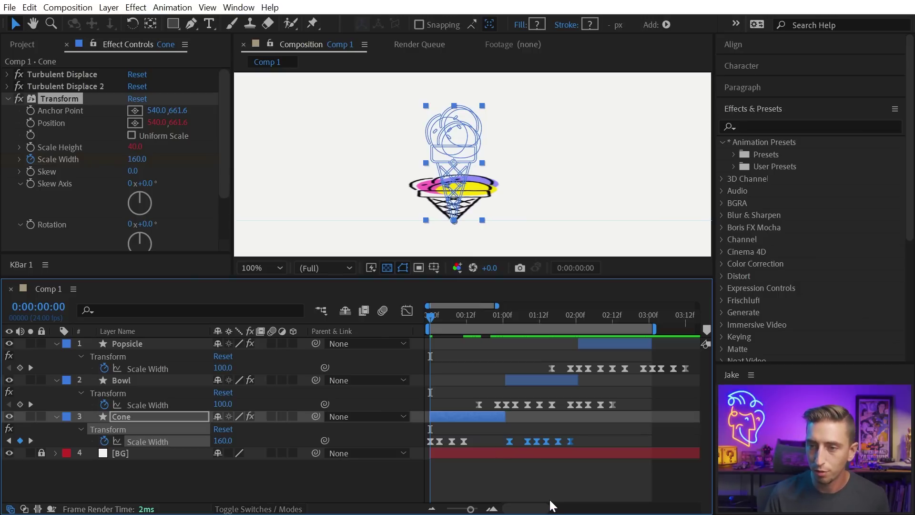
key("alt+shift+Left")
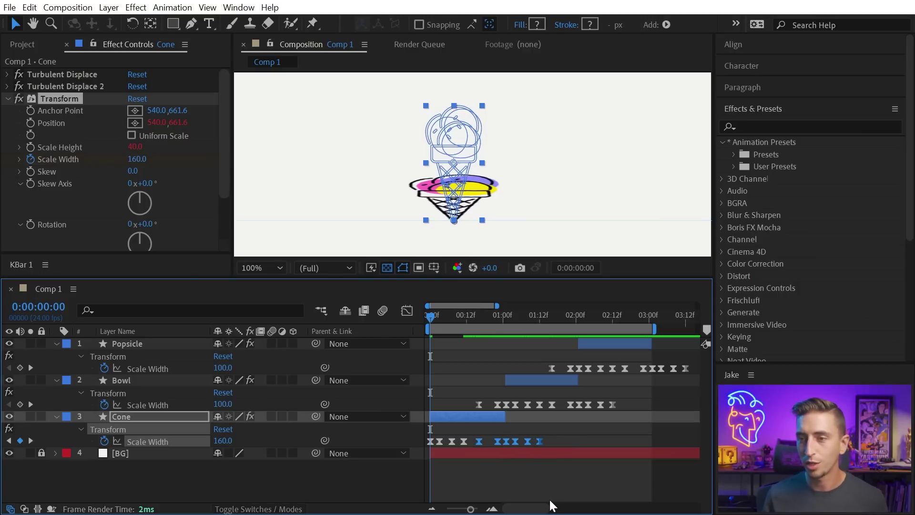
key("space")
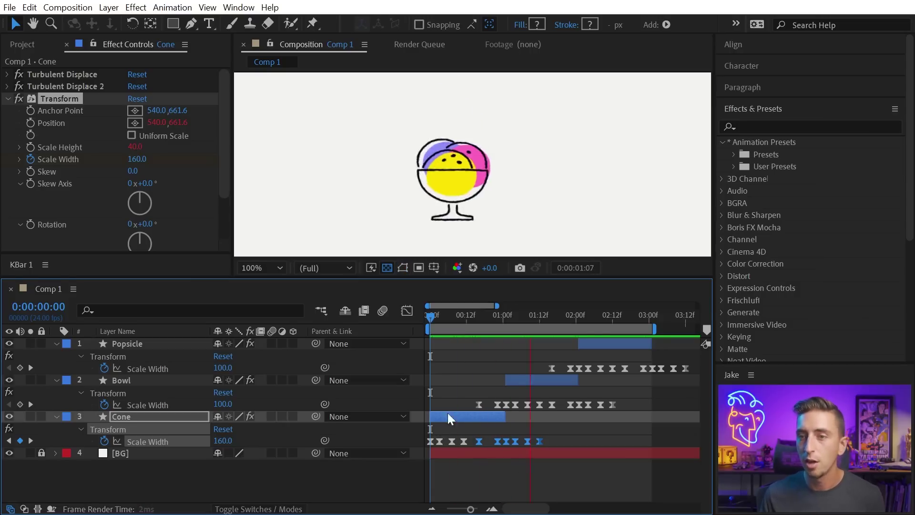
Preview the cone morphing into the bowl, then deselect the Cone and collapse all layer properties
left_click_drag(516, 309, 519, 331)
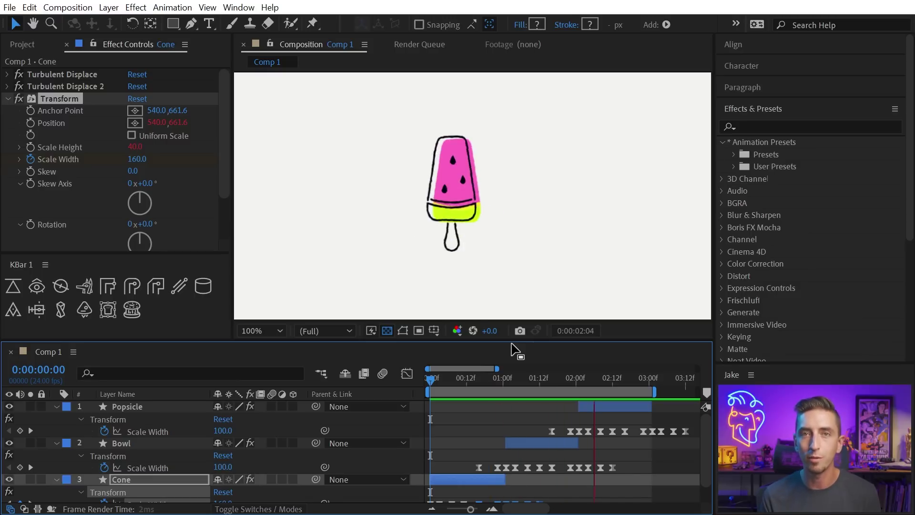
left_click(461, 381)
key("space")
left_click(504, 413)
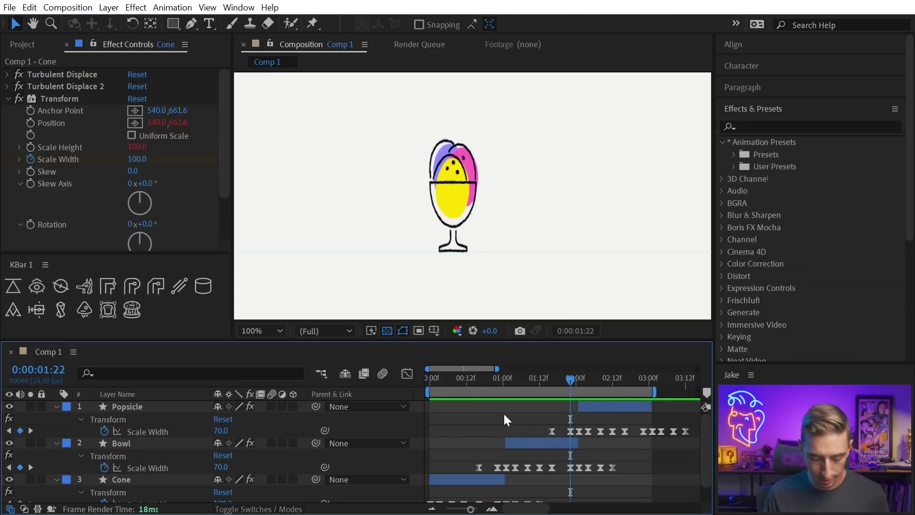
key("u")
Move the Popsicle bar to 1:00–2:00 and the Bowl bar to 2:00–3:00, then preview the loop
left_click_drag(466, 378, 601, 375)
mouse_move(605, 411)
left_mouse_down()
mouse_move(526, 411)
mouse_move(596, 413)
left_mouse_up()
left_click(466, 378)
left_click(541, 378)
left_click(613, 379)
key("Home")
key("space")
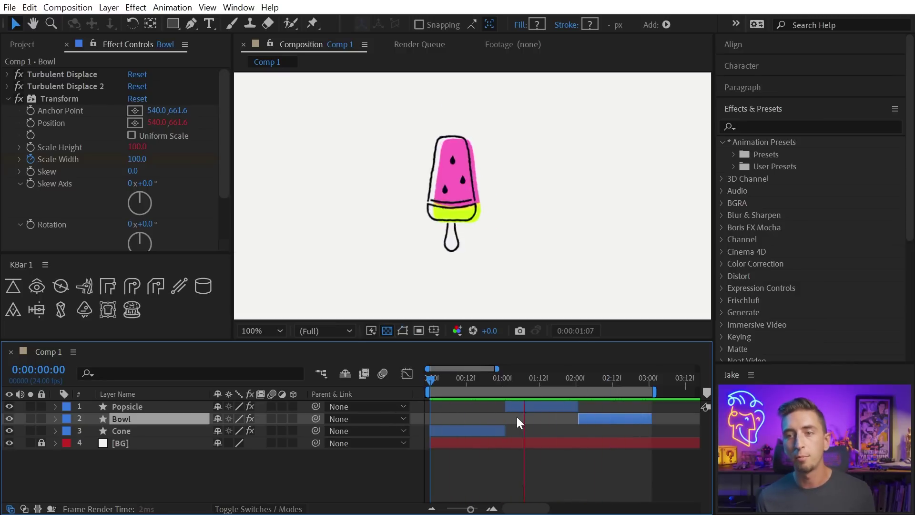
key("space")
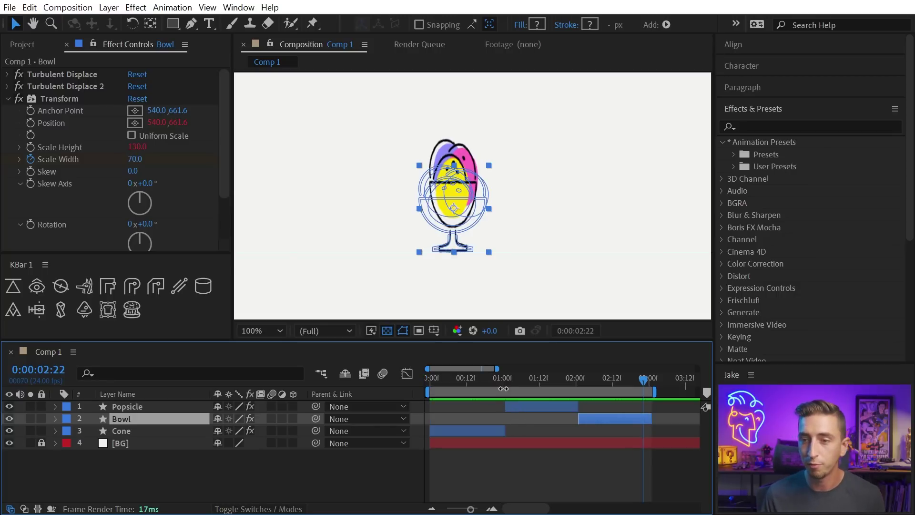
Raise the cone's Transform anchor point up the icon to 540,544.6
left_click(477, 384)
left_click_drag(477, 385, 473, 385)
left_click(460, 433)
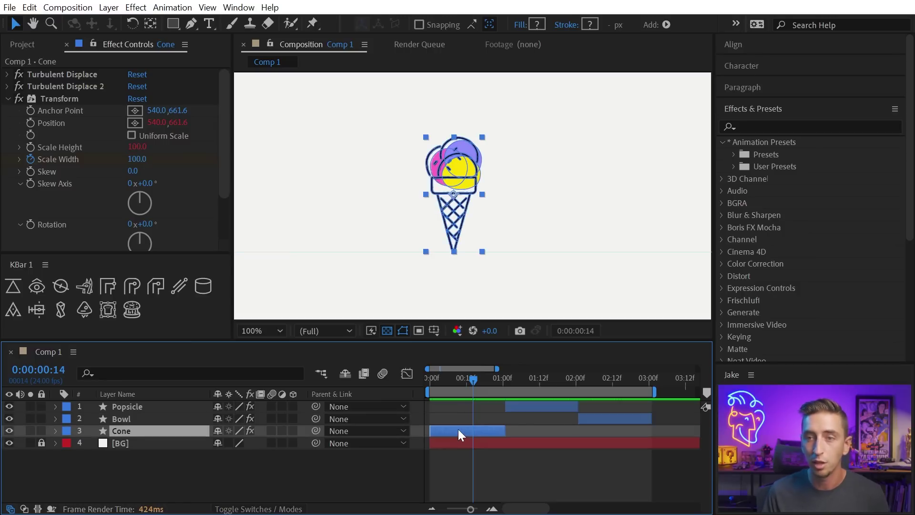
left_click(54, 100)
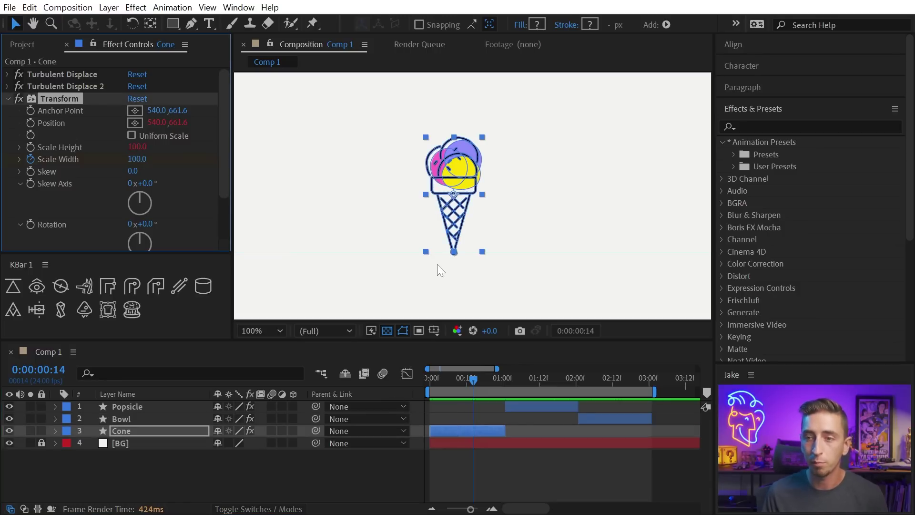
left_click_drag(455, 257, 455, 199)
Raise the popsicle's Transform anchor to 540,545.6 and the bowl's to 540,571.6
left_click(537, 382)
left_click(541, 406)
left_click(8, 74)
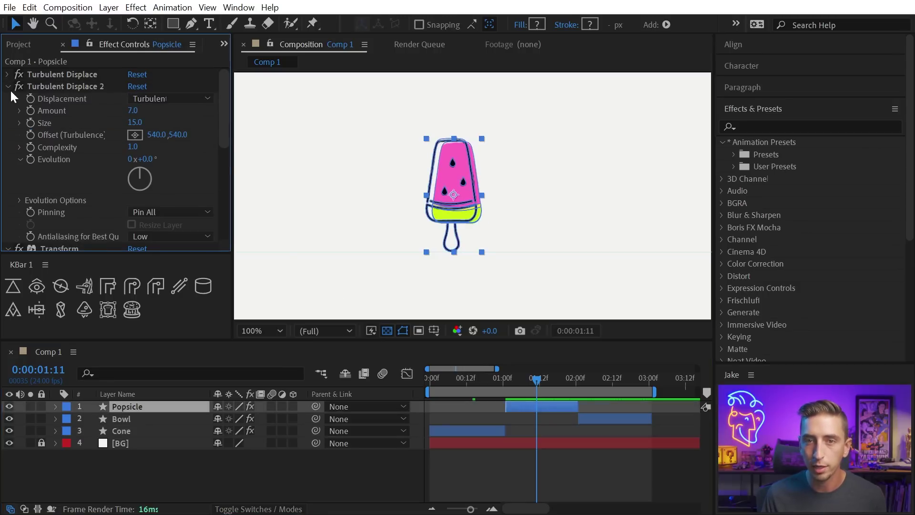
left_click(7, 87)
left_click(67, 87)
left_click(59, 99)
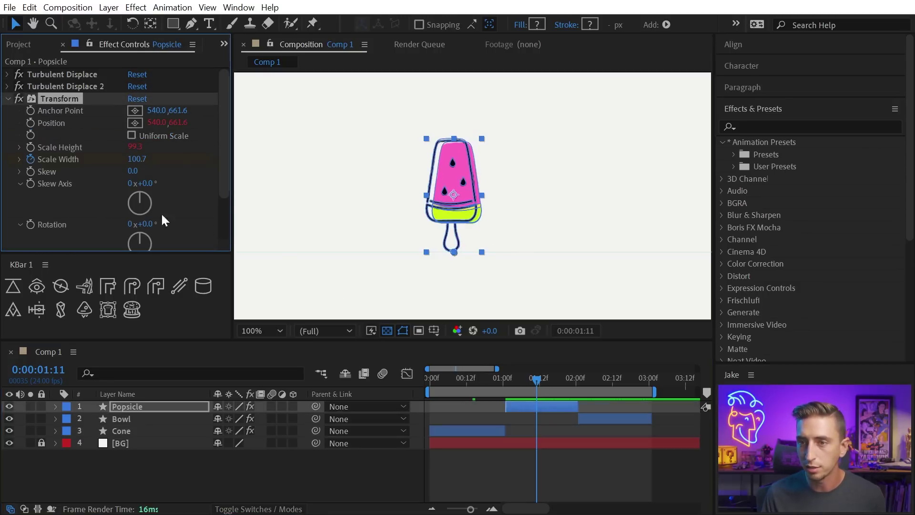
left_click_drag(454, 256, 454, 203)
key("ctrl+Down")
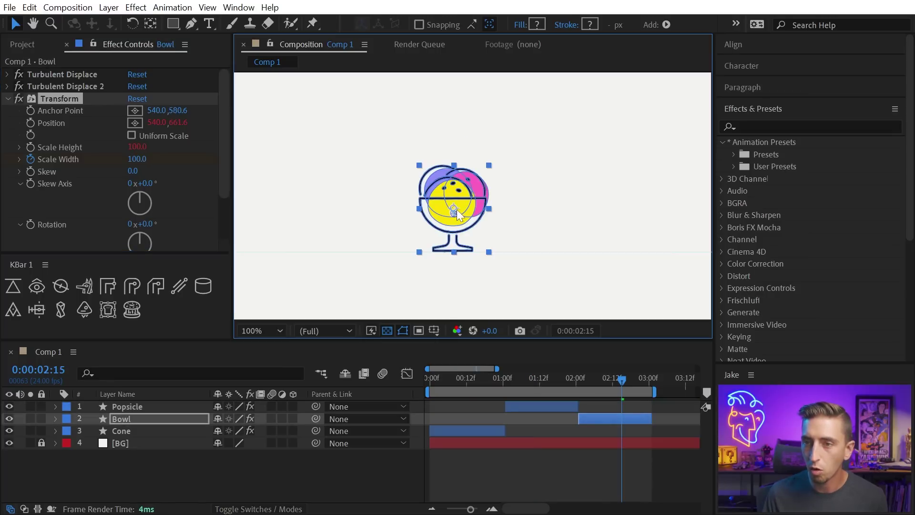
left_click_drag(598, 376, 411, 385)
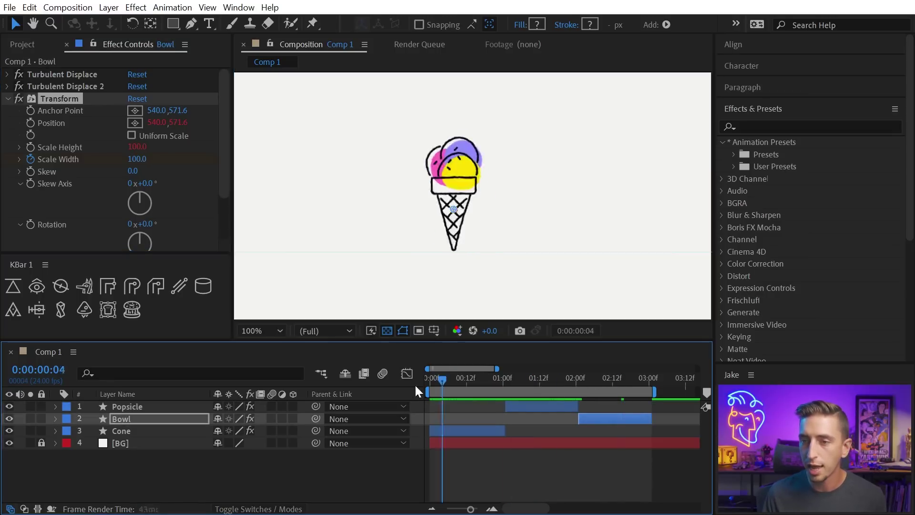